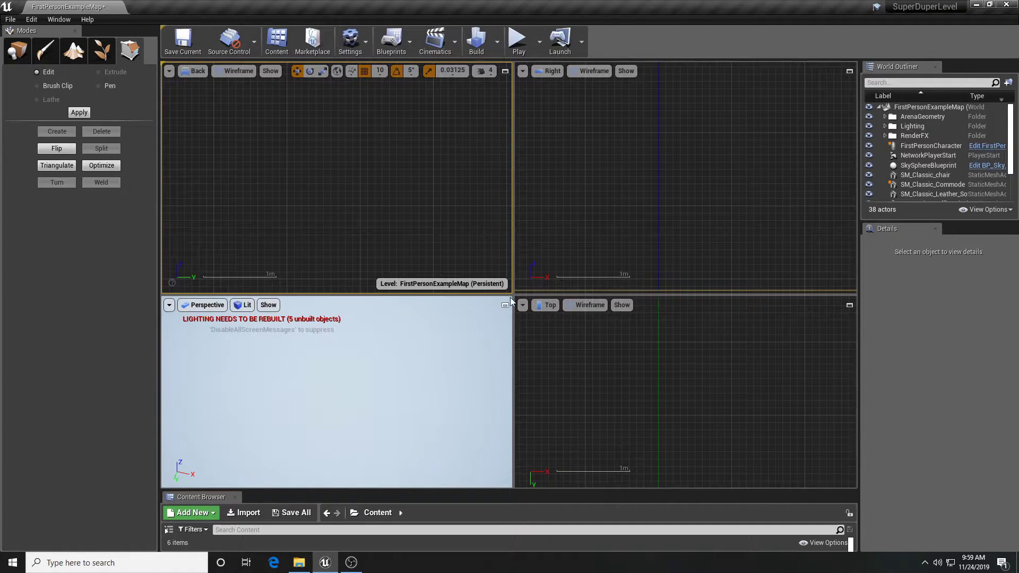
Place a Geometry Box brush in the Back view and nudge it slightly right and upward
{"action": "left_click", "coordinate": [20, 51]}
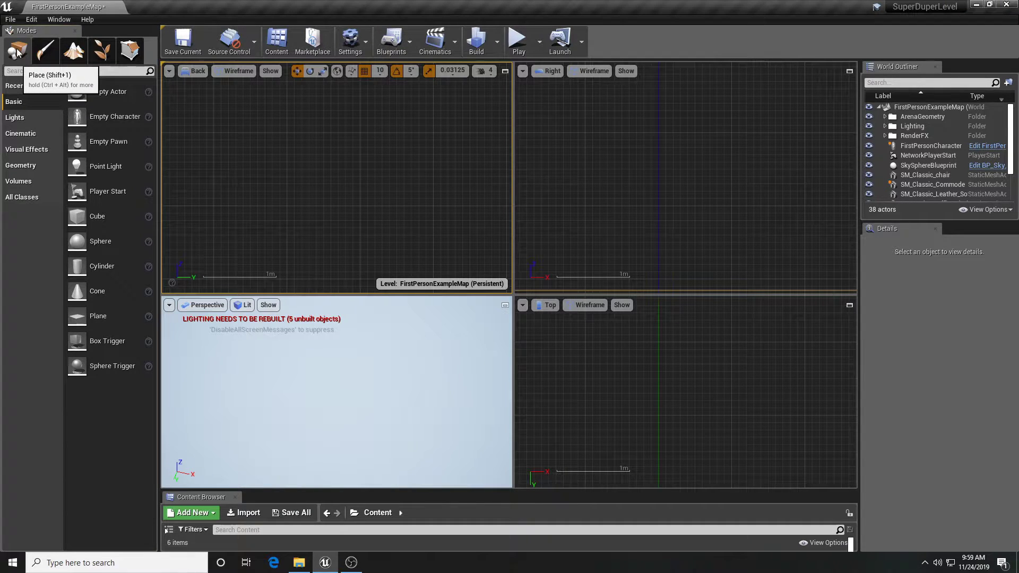
{"action": "left_click", "coordinate": [23, 165]}
{"action": "mouse_move", "coordinate": [88, 91]}
{"action": "left_mouse_down"}
{"action": "mouse_move", "coordinate": [229, 143]}
{"action": "mouse_move", "coordinate": [354, 171]}
{"action": "mouse_move", "coordinate": [335, 198]}
{"action": "mouse_move", "coordinate": [356, 230]}
{"action": "left_mouse_up"}
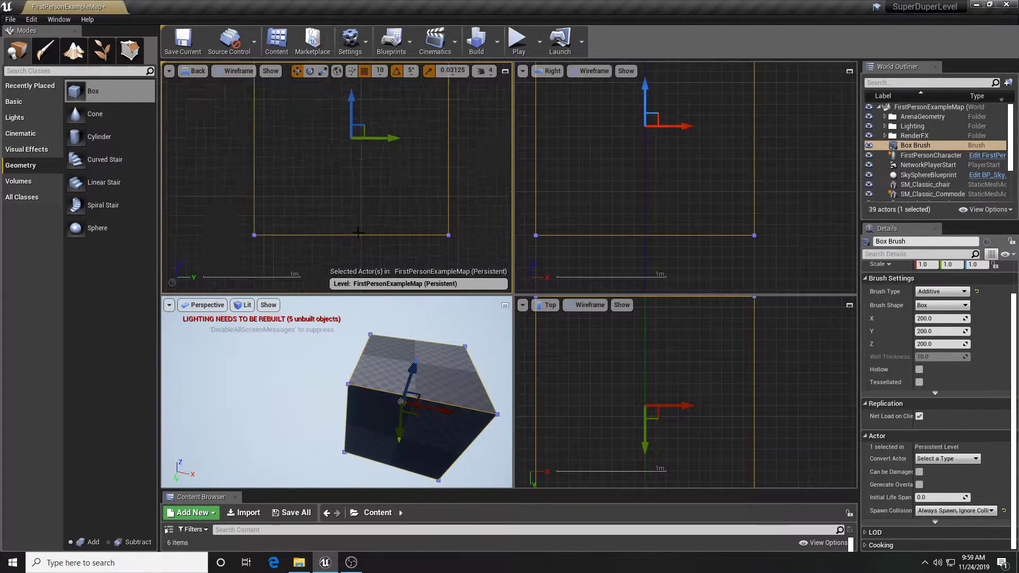
{"action": "left_click_drag", "start_coordinate": [393, 166], "coordinate": [401, 169]}
{"action": "left_click_drag", "start_coordinate": [360, 124], "coordinate": [360, 97]}
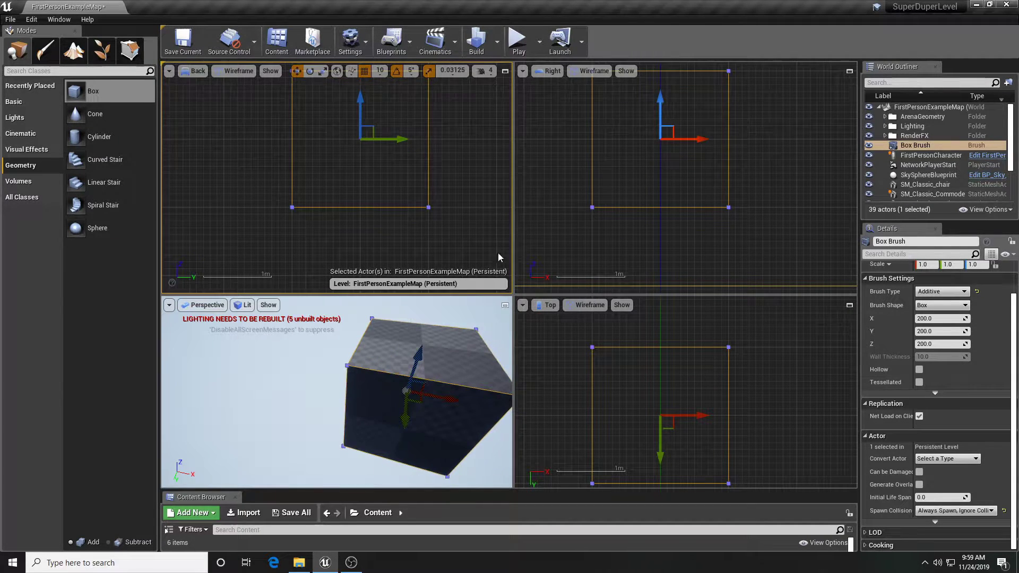
Frame the side views on the box brush, then undo a trial move along Y
{"action": "scroll", "coordinate": [444, 208], "scroll_direction": "up", "scroll_amount": 1}
{"action": "key", "text": "f"}
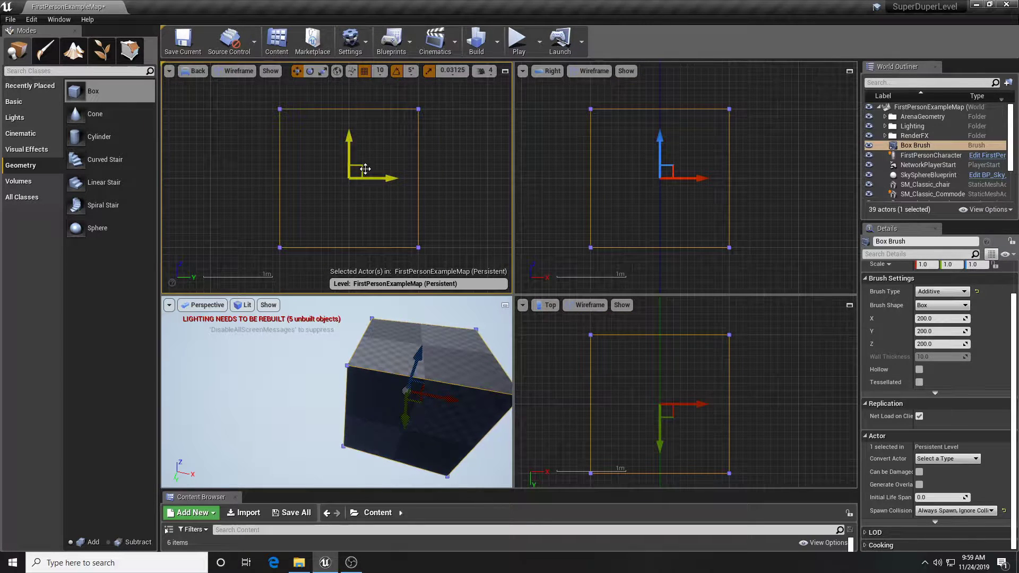
{"action": "left_click_drag", "start_coordinate": [382, 181], "coordinate": [395, 182]}
{"action": "key", "text": "ctrl+z"}
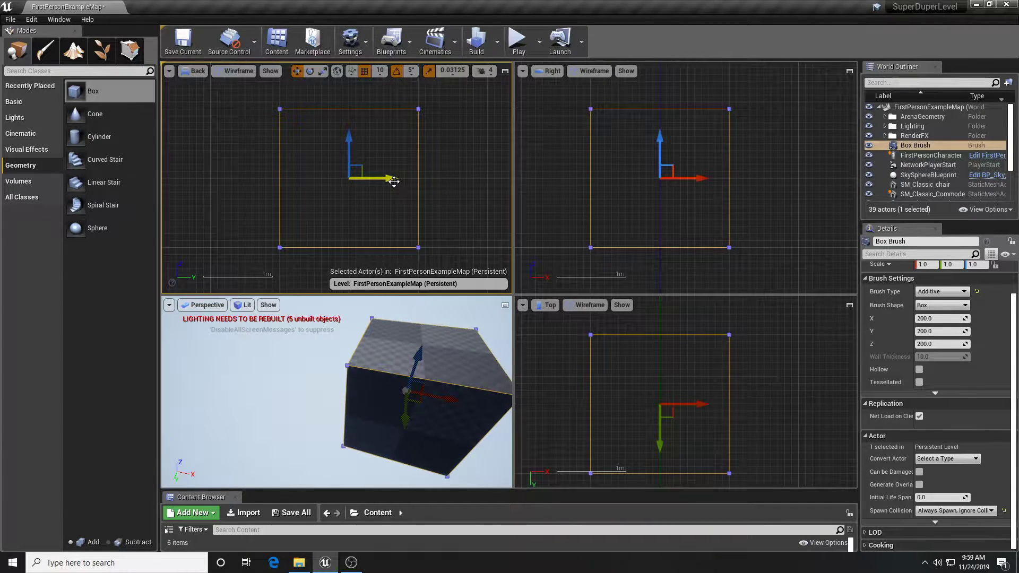
Try rotating and scaling the brush, undo both changes, and deselect it
{"action": "key", "text": "e"}
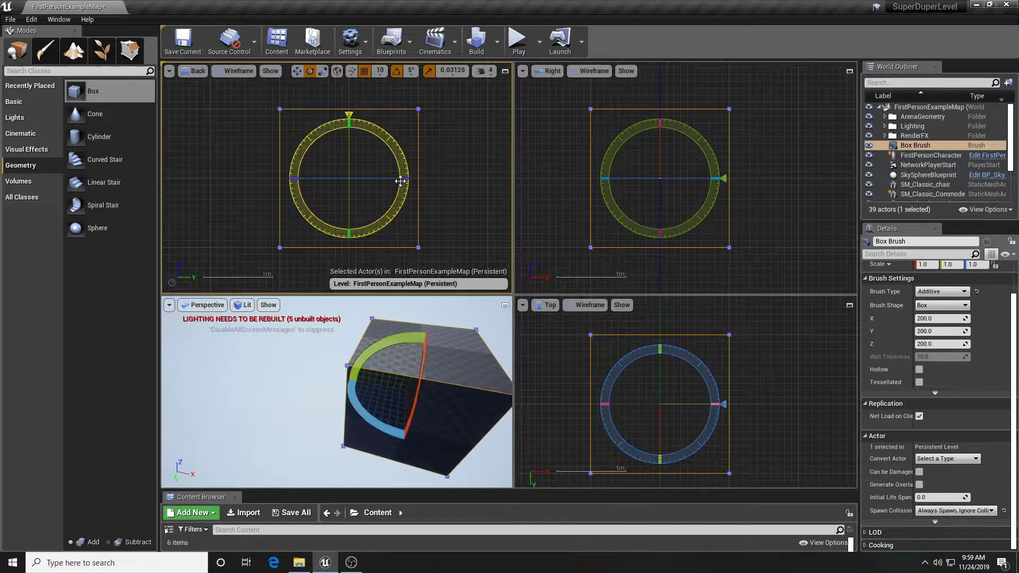
{"action": "left_click_drag", "start_coordinate": [399, 172], "coordinate": [398, 168]}
{"action": "key", "text": "ctrl+z"}
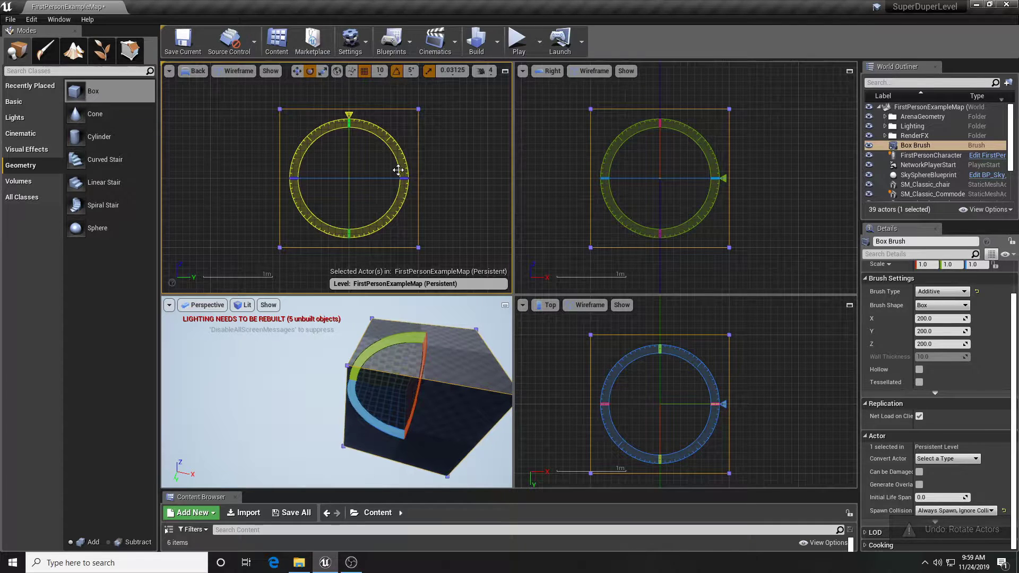
{"action": "key", "text": "r"}
{"action": "left_click_drag", "start_coordinate": [391, 177], "coordinate": [396, 179]}
{"action": "key", "text": "ctrl+z"}
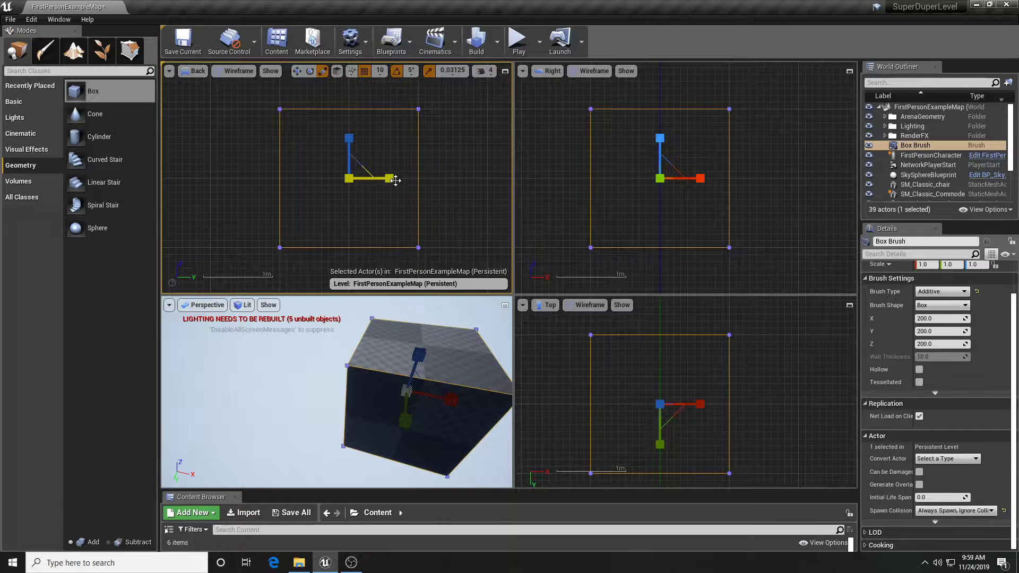
{"action": "key", "text": "Escape"}
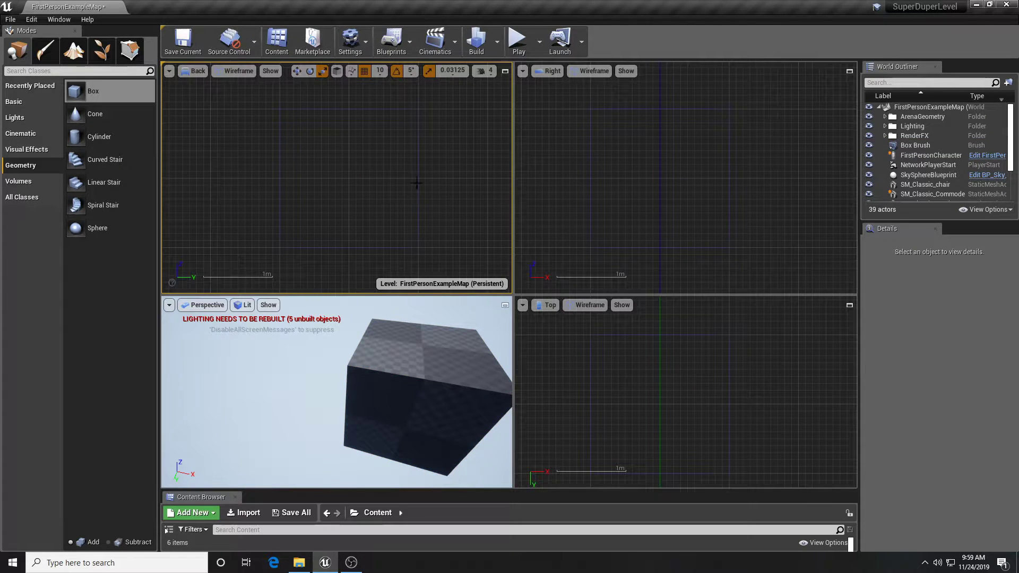
Select the box brush and maximize the Perspective view around it
{"action": "left_click", "coordinate": [417, 183]}
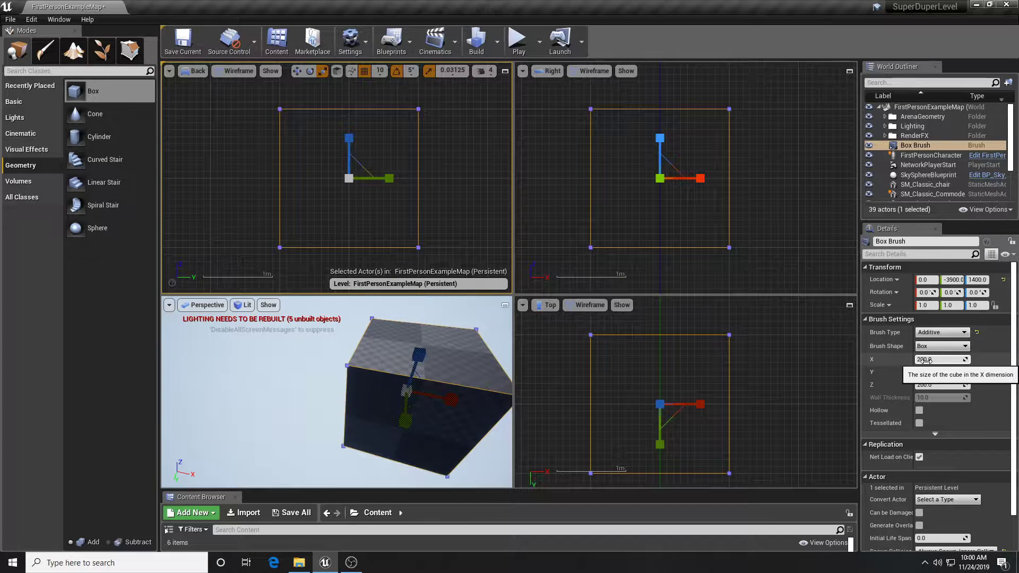
{"action": "left_click", "coordinate": [944, 360]}
{"action": "right_click_drag", "start_coordinate": [424, 390], "coordinate": [430, 420]}
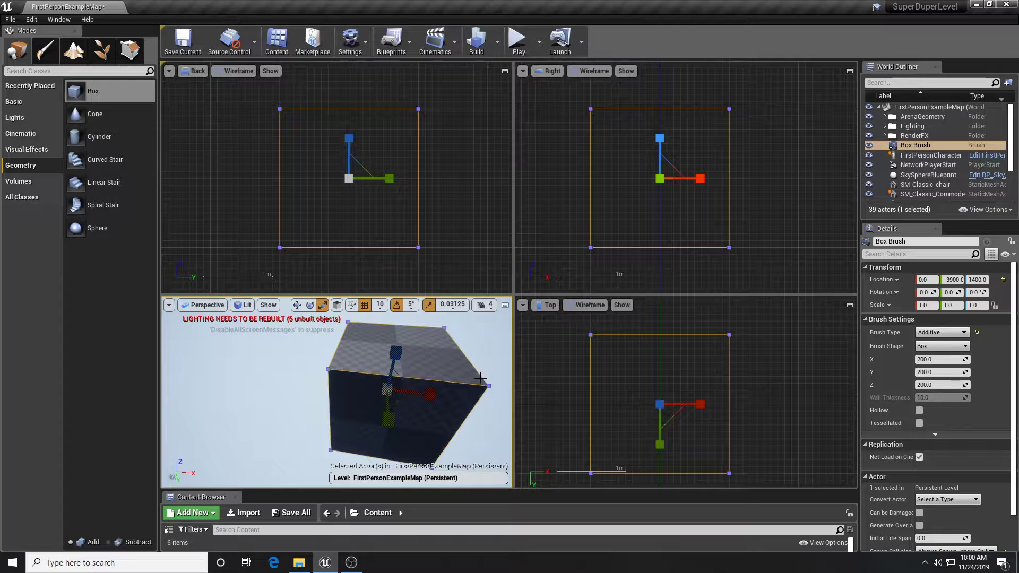
{"action": "left_click", "coordinate": [505, 306]}
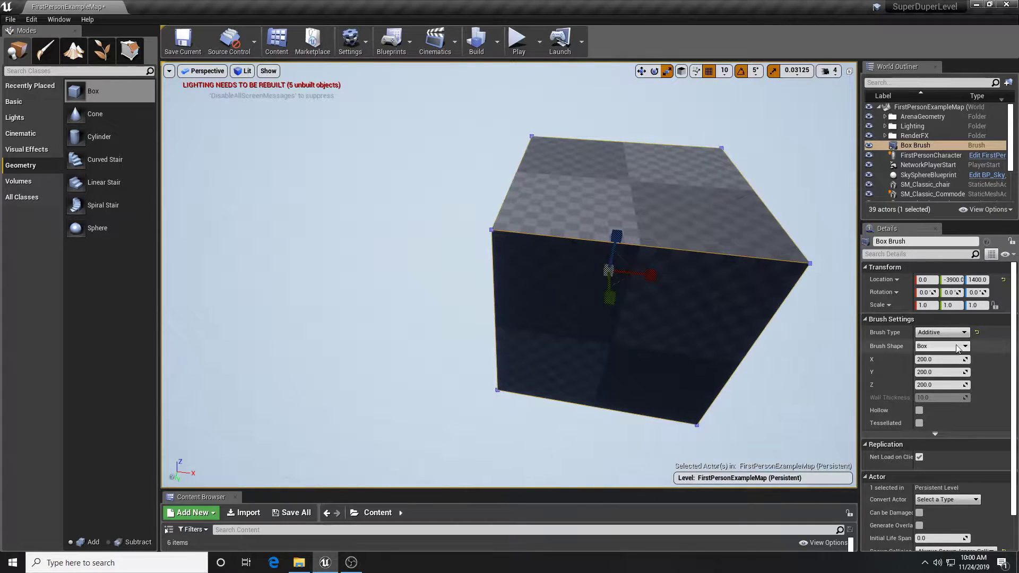
Set the brush's X size to 400, revert it to 200, and restore four views
{"action": "left_click", "coordinate": [928, 361]}
{"action": "type", "text": "4"}
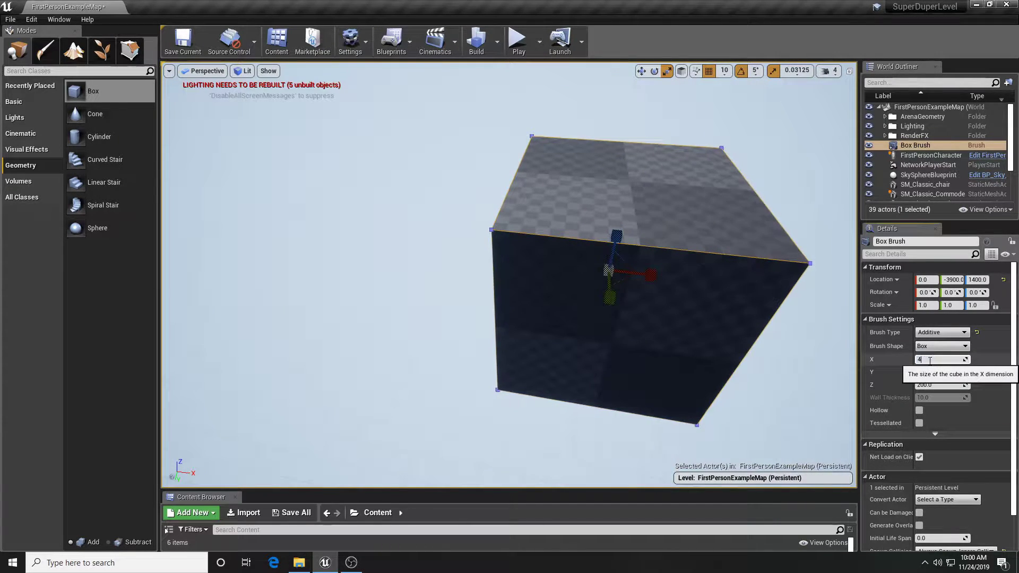
{"action": "type", "text": "00"}
{"action": "key", "text": "Return"}
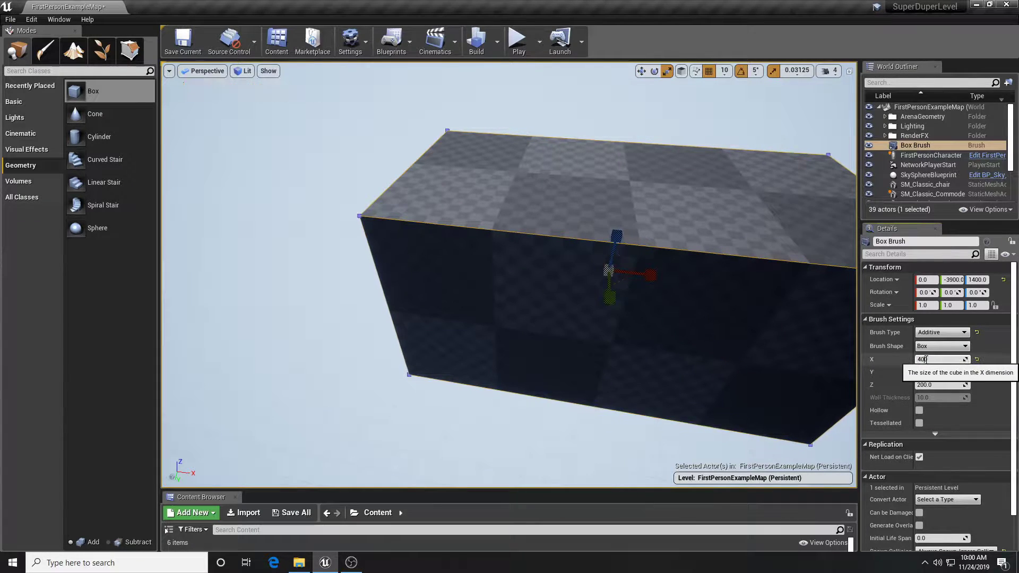
{"action": "left_click", "coordinate": [926, 359]}
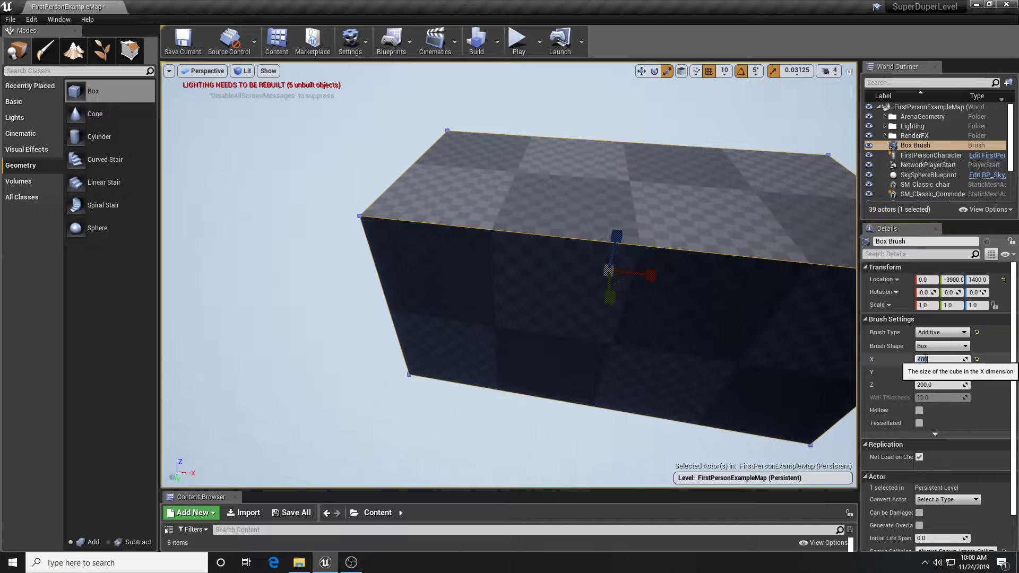
{"action": "type", "text": "200"}
{"action": "key", "text": "Return"}
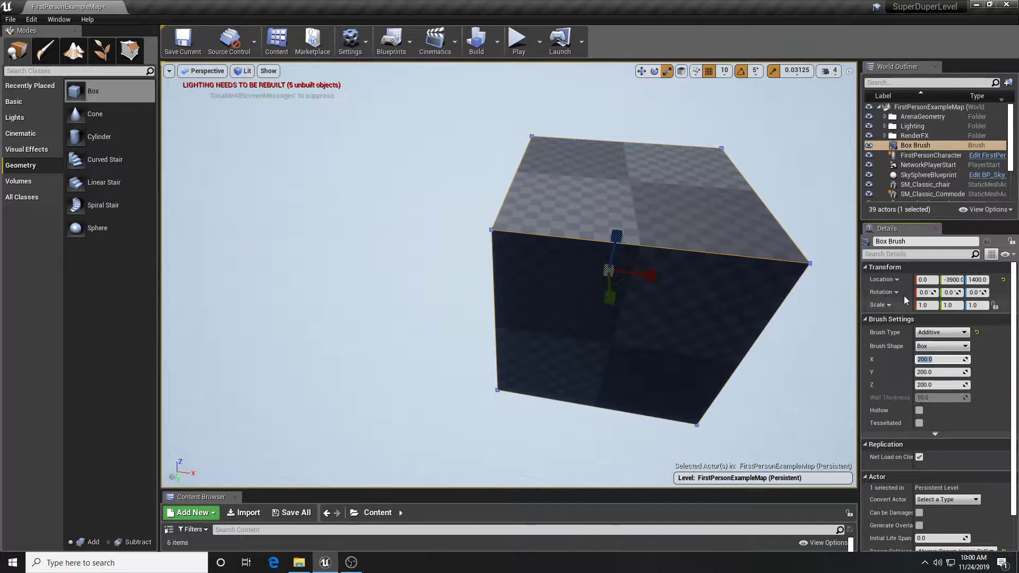
{"action": "left_click", "coordinate": [849, 75]}
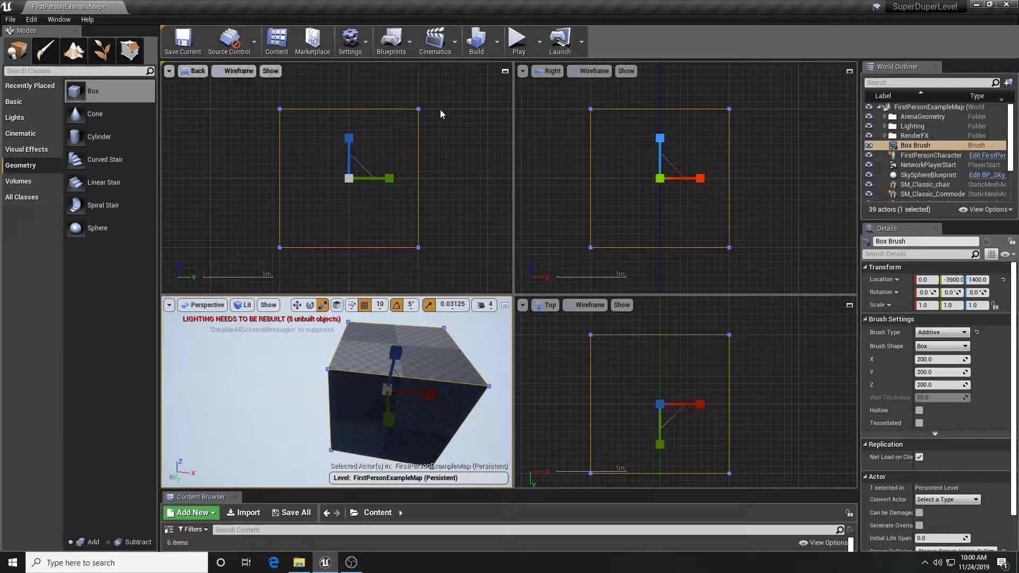
Reselect the box brush and zoom and pan the side views to survey the level's furniture
{"action": "left_click", "coordinate": [449, 138]}
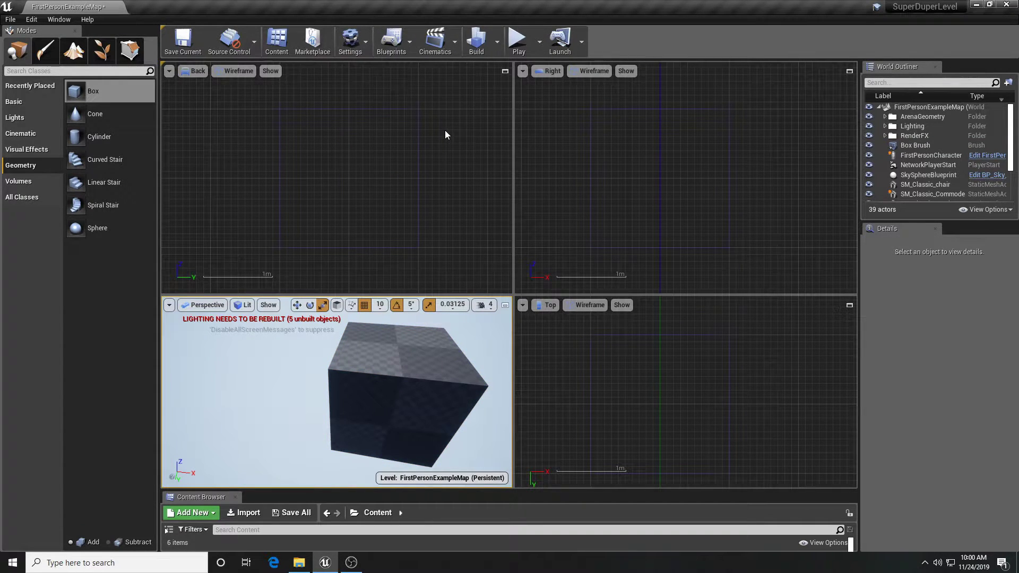
{"action": "left_click", "coordinate": [417, 183]}
{"action": "scroll", "coordinate": [440, 213], "scroll_direction": "down", "scroll_amount": 6}
{"action": "scroll", "coordinate": [441, 200], "scroll_direction": "down", "scroll_amount": 9}
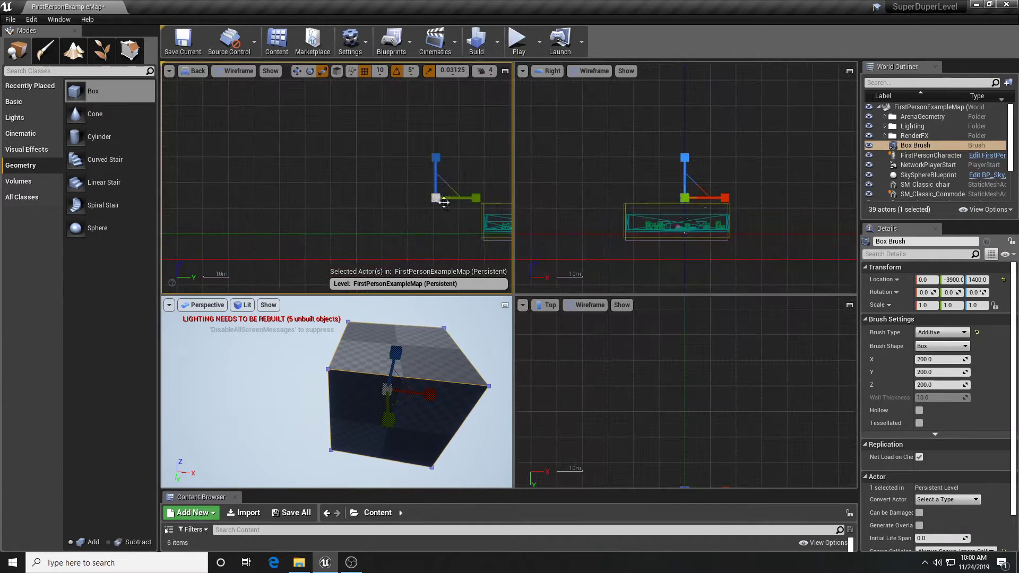
{"action": "right_click_drag", "start_coordinate": [441, 199], "coordinate": [298, 142]}
{"action": "scroll", "coordinate": [310, 152], "scroll_direction": "up", "scroll_amount": 14}
{"action": "scroll", "coordinate": [347, 155], "scroll_direction": "up", "scroll_amount": 5}
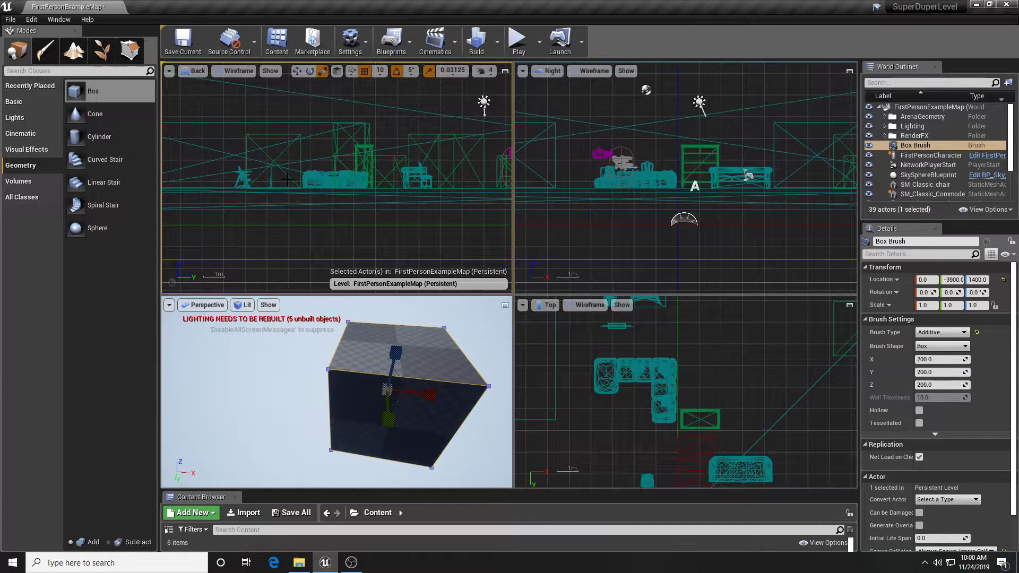
Frame the side views on the box brush, centre it, and activate the Right view
{"action": "key", "text": "f"}
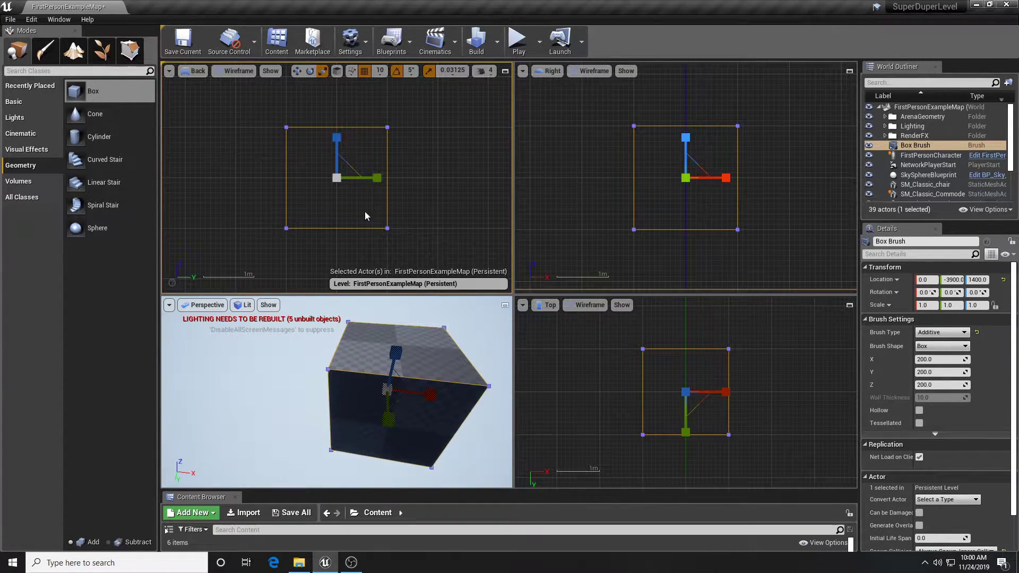
{"action": "right_click_drag", "start_coordinate": [403, 202], "coordinate": [425, 198]}
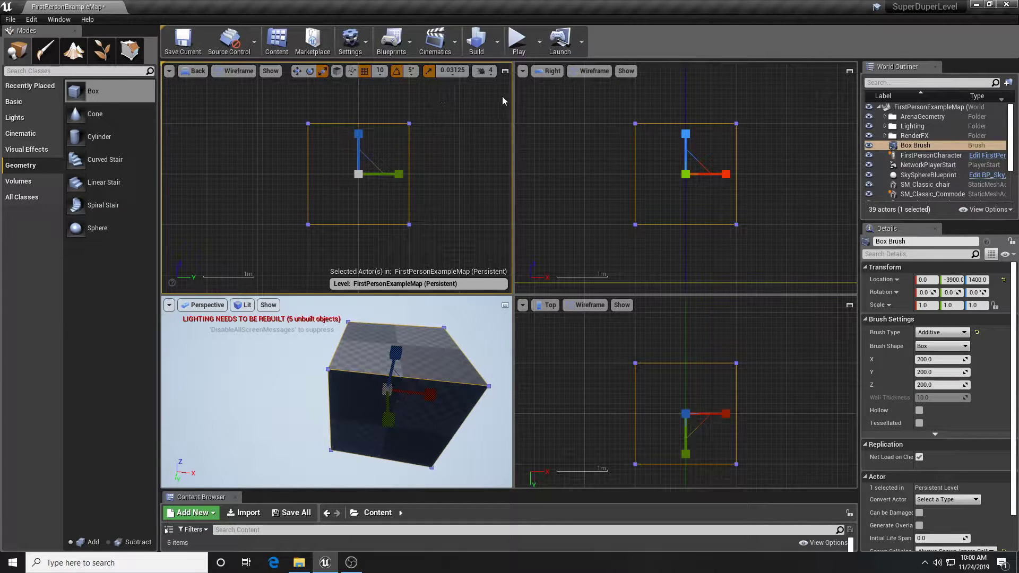
{"action": "left_click", "coordinate": [564, 100]}
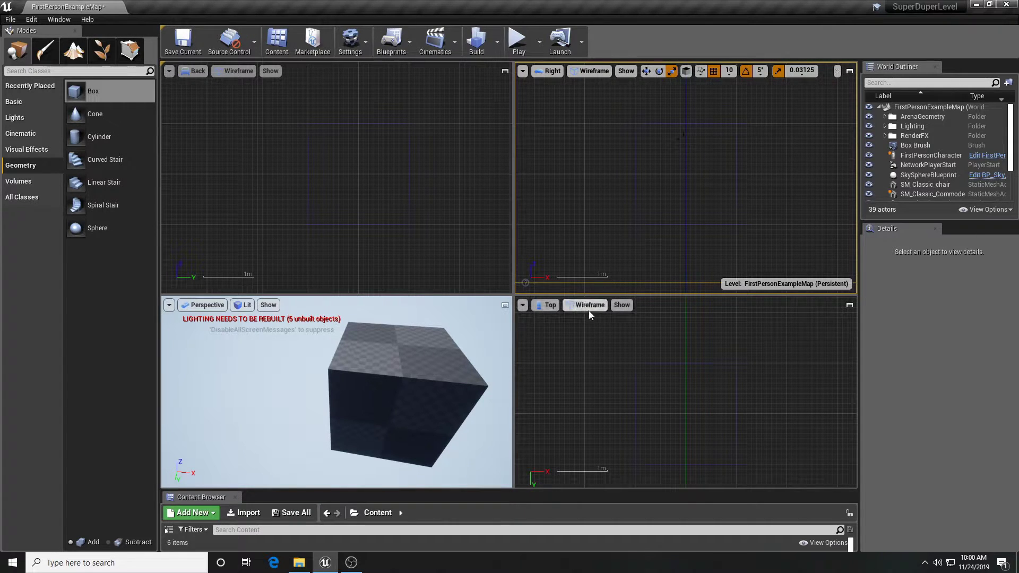
Cycle through the viewports and reselect the box brush after a stray SkySphereBlueprint selection
{"action": "left_click", "coordinate": [618, 346]}
{"action": "left_click", "coordinate": [327, 337]}
{"action": "left_click", "coordinate": [927, 174]}
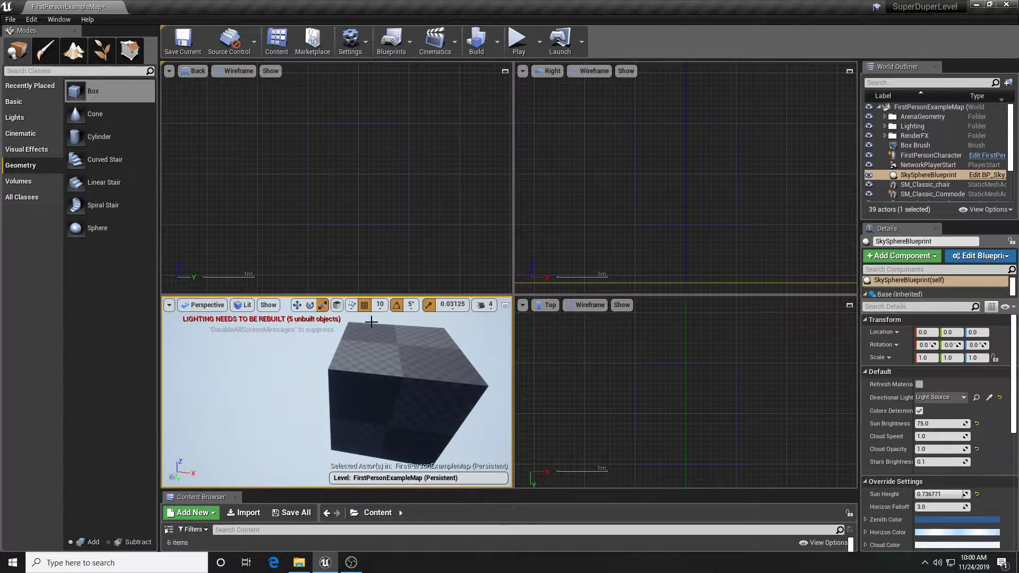
{"action": "left_click", "coordinate": [351, 149]}
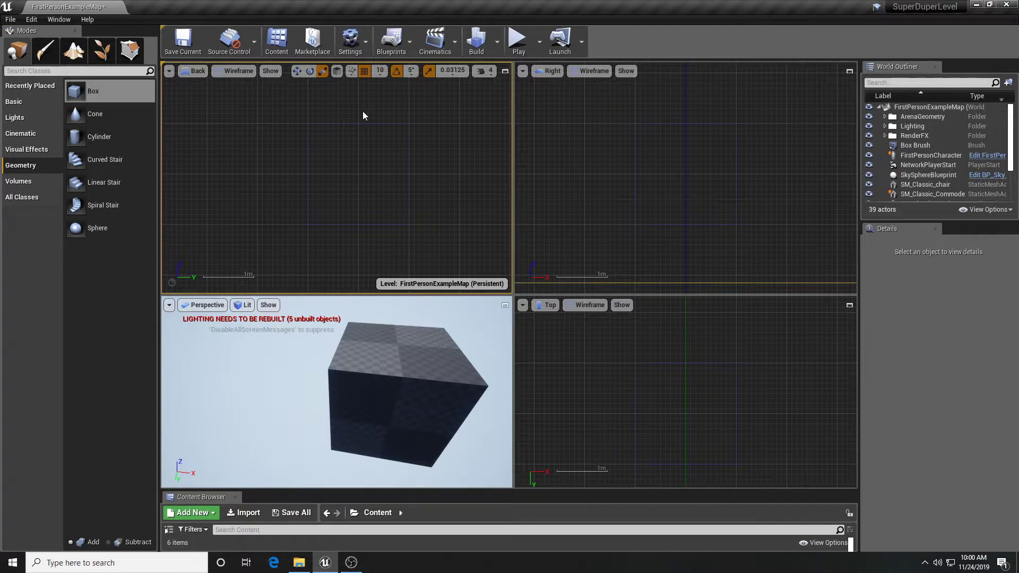
{"action": "left_click", "coordinate": [354, 124]}
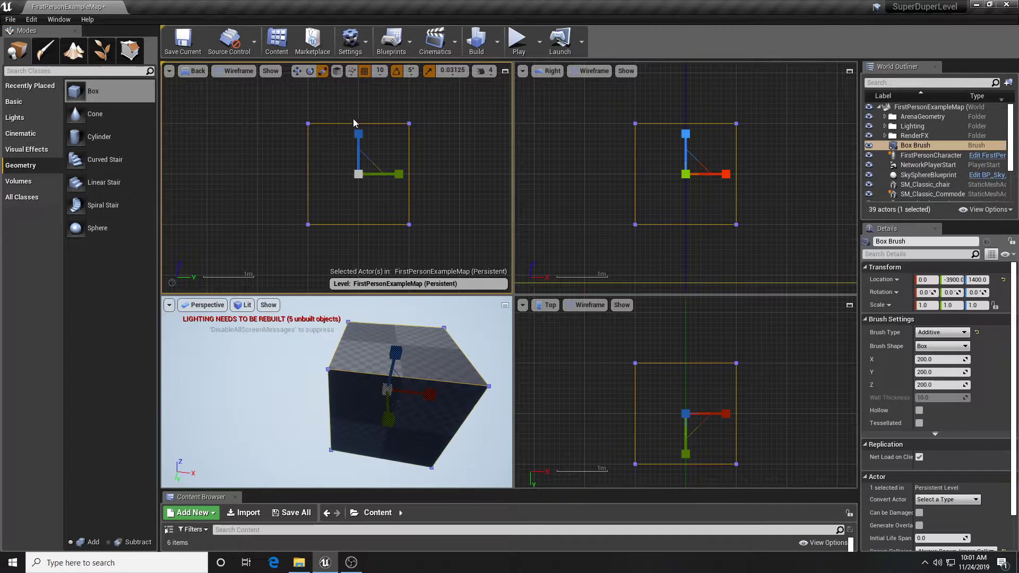
Move the brush 50 units along Y, undo it, then try rotate and scale before returning to translate
{"action": "left_click", "coordinate": [297, 71]}
{"action": "left_click_drag", "start_coordinate": [400, 175], "coordinate": [425, 178]}
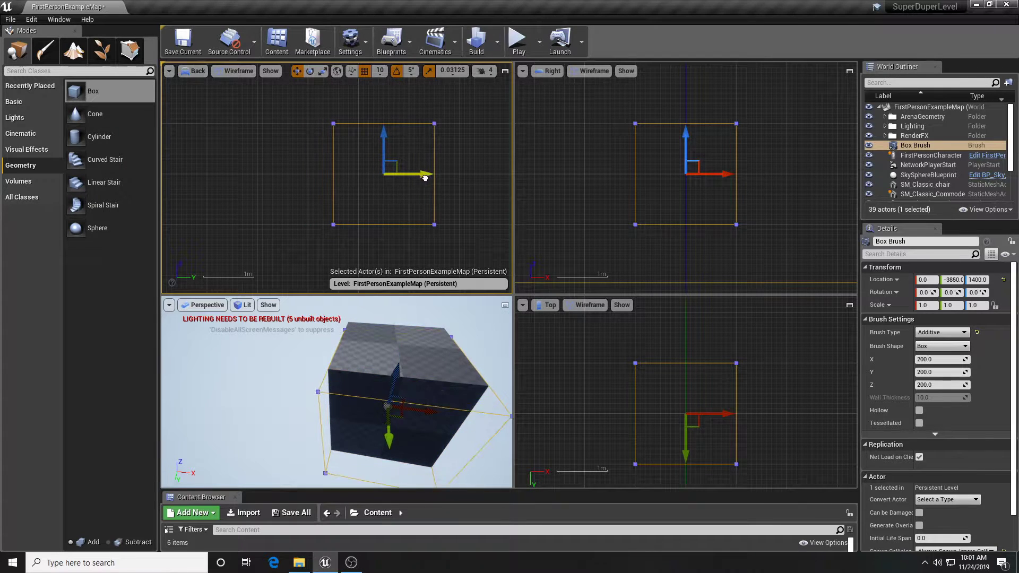
{"action": "key", "text": "ctrl+z"}
{"action": "left_click", "coordinate": [312, 75]}
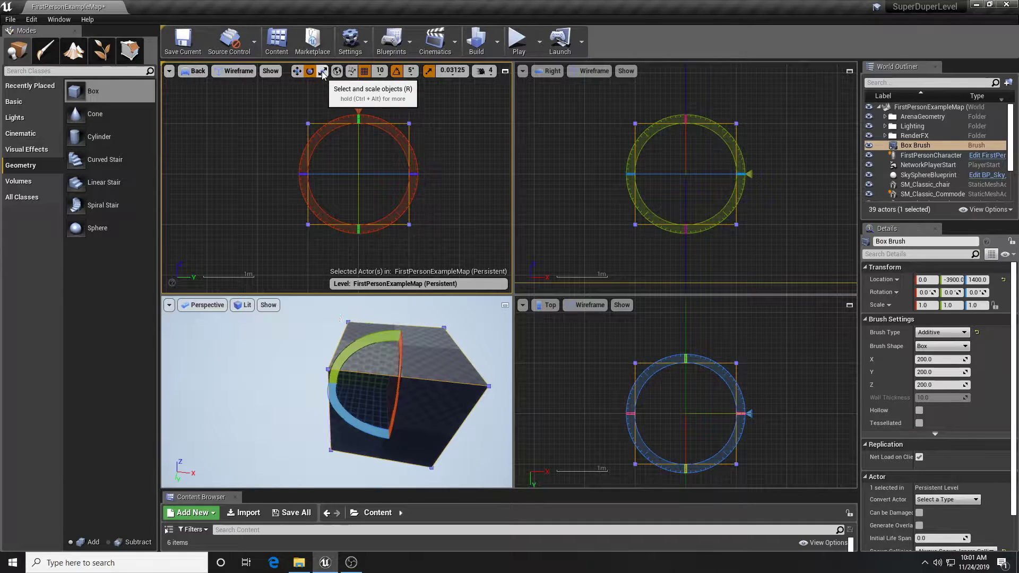
{"action": "left_click", "coordinate": [322, 74]}
{"action": "left_click", "coordinate": [296, 74]}
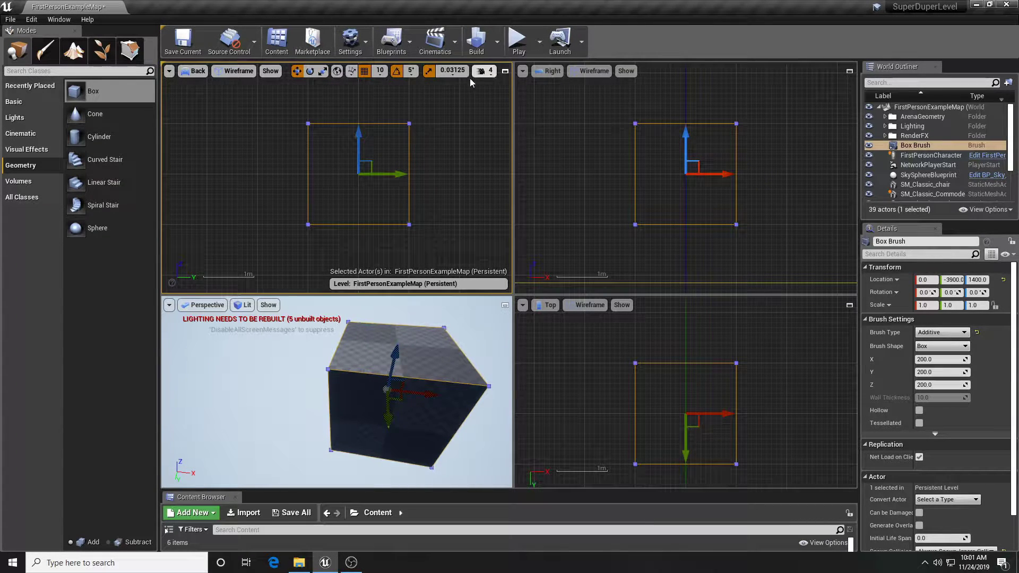
{"action": "left_click", "coordinate": [379, 71]}
{"action": "left_click", "coordinate": [384, 127]}
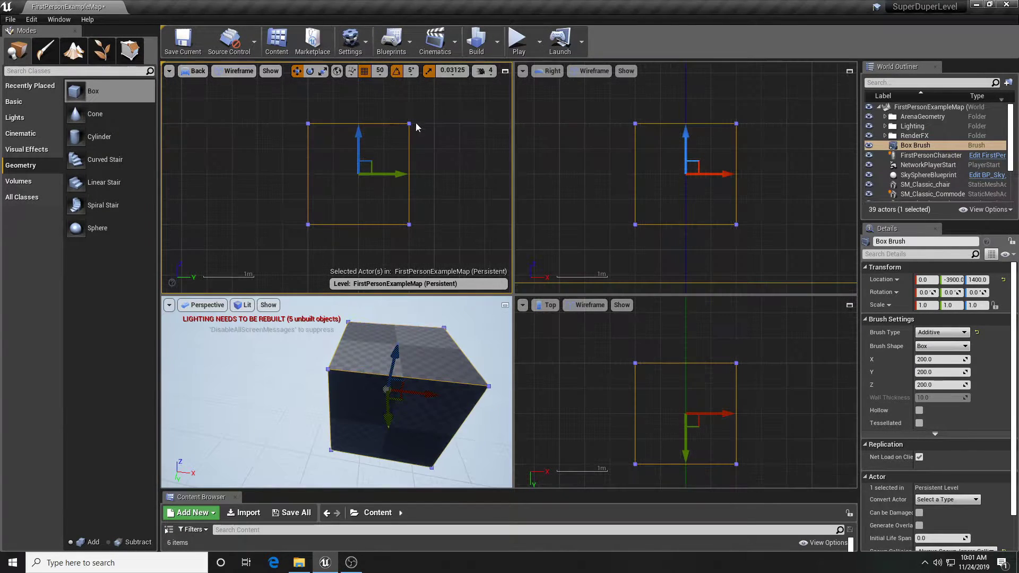
{"action": "left_click", "coordinate": [380, 71]}
{"action": "left_click", "coordinate": [384, 116]}
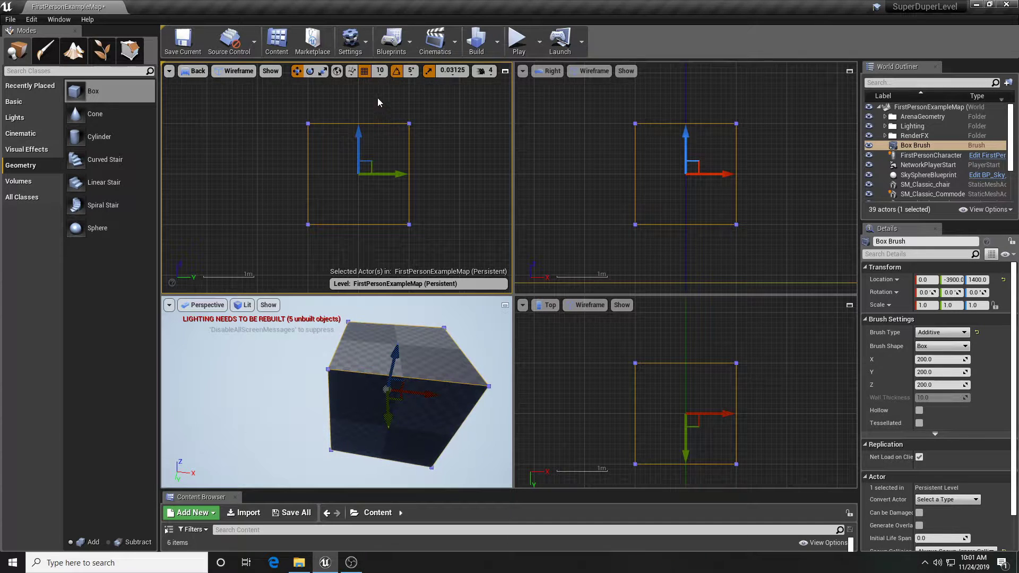
{"action": "left_click", "coordinate": [412, 72]}
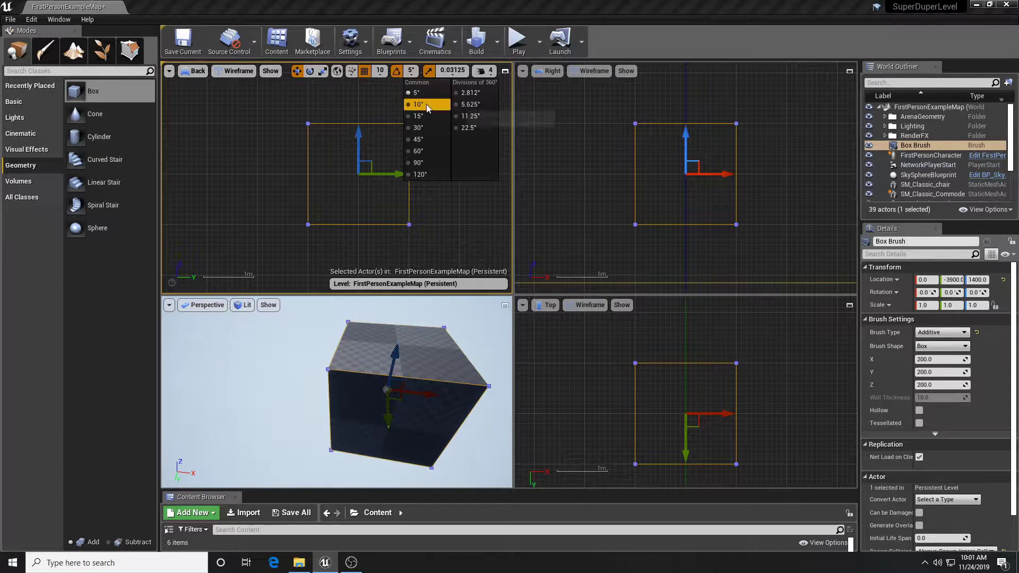
{"action": "left_click", "coordinate": [451, 71]}
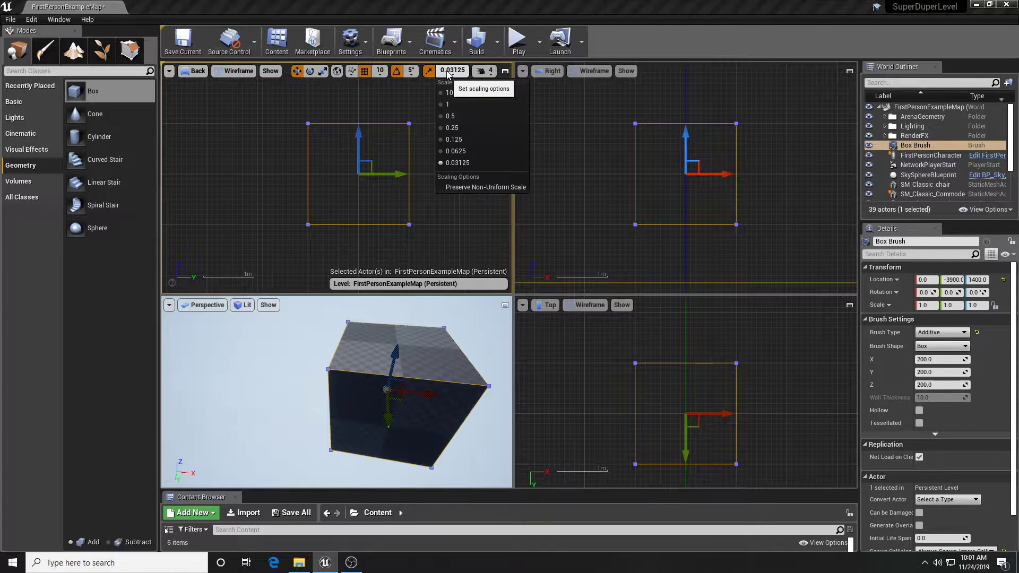
{"action": "left_click", "coordinate": [427, 73]}
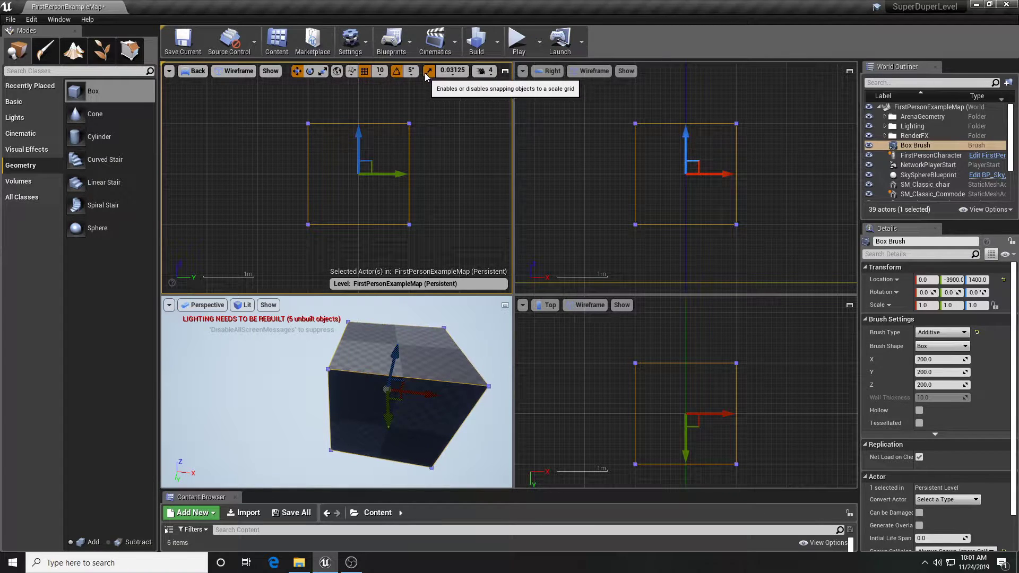
{"action": "left_click", "coordinate": [455, 72]}
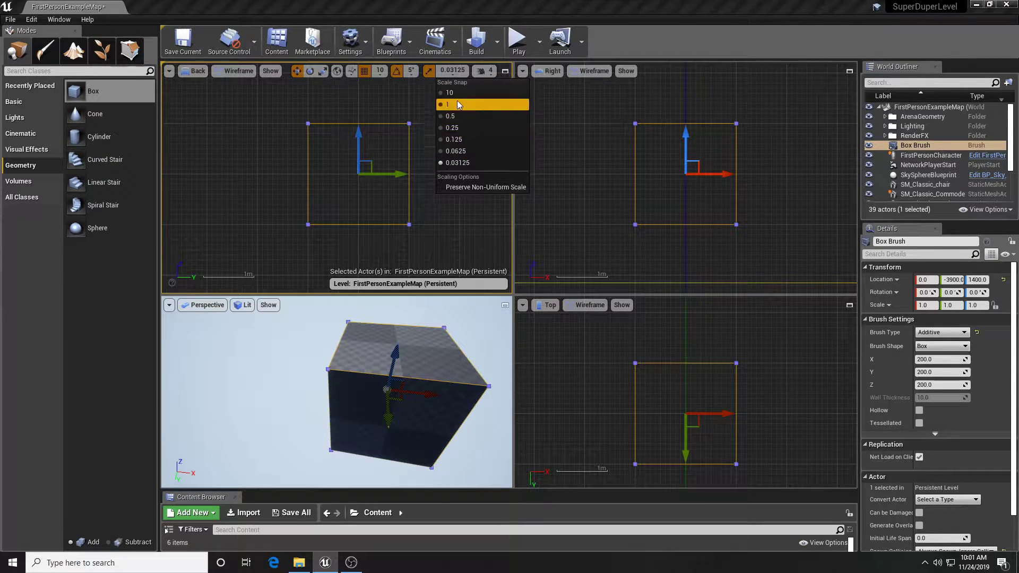
{"action": "left_click", "coordinate": [485, 72]}
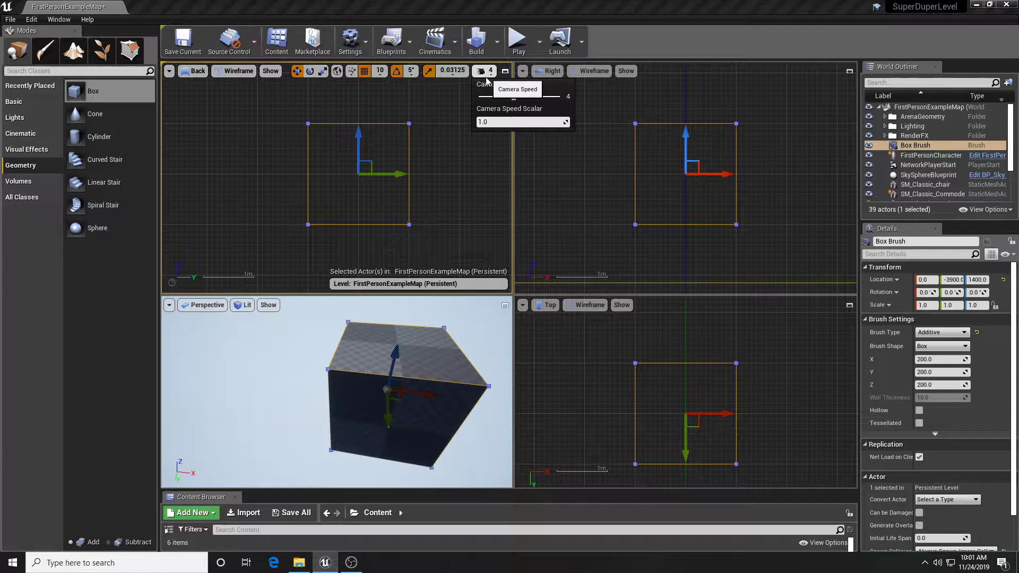
{"action": "left_click", "coordinate": [478, 154]}
Maximize the Perspective view and fly the camera over the arena toward the far wall
{"action": "left_click", "coordinate": [468, 320]}
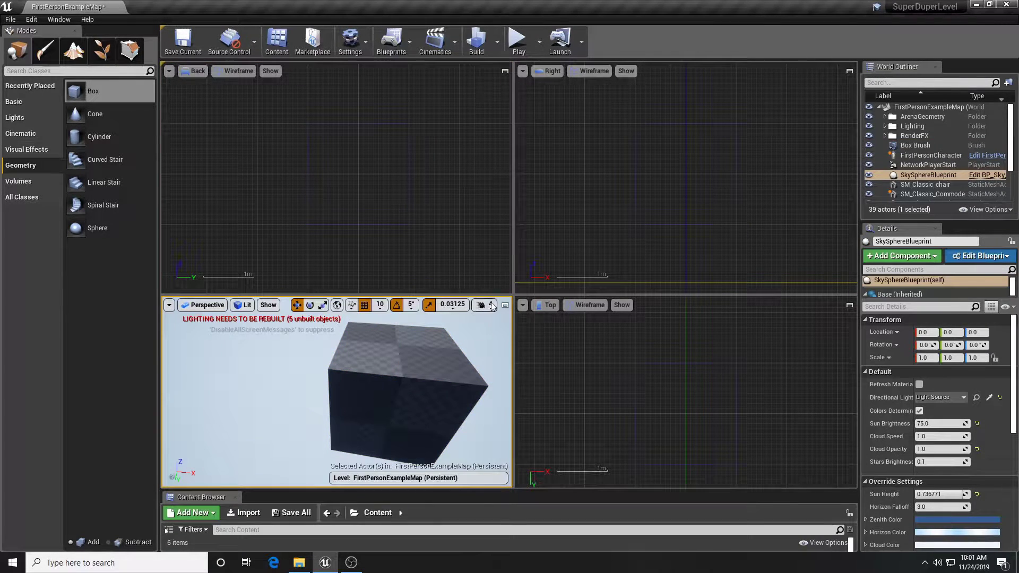
{"action": "left_click", "coordinate": [505, 307]}
{"action": "scroll", "coordinate": [524, 262], "scroll_direction": "down", "scroll_amount": 10}
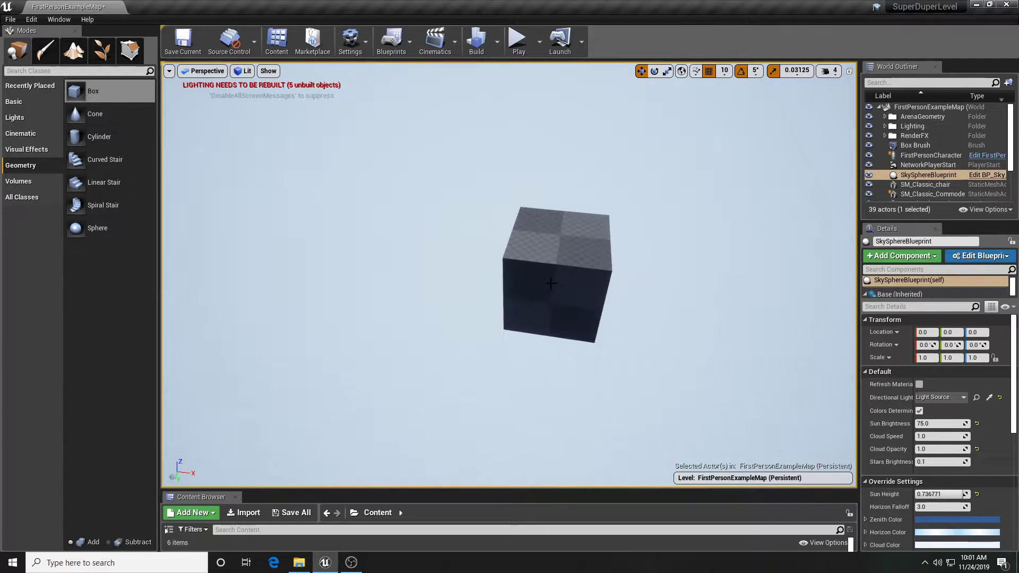
{"action": "right_click_drag", "start_coordinate": [505, 307], "coordinate": [511, 310]}
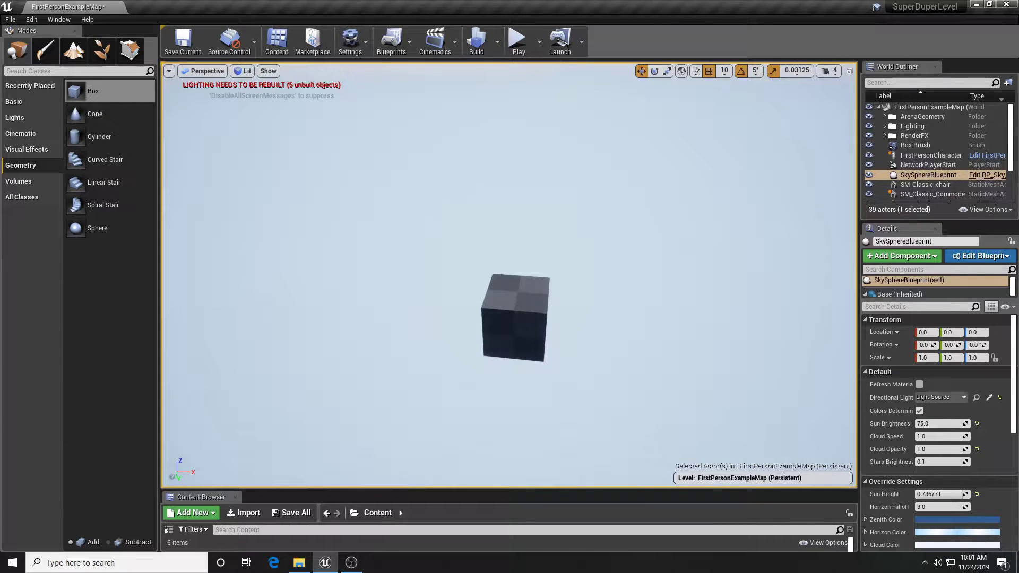
{"action": "middle_click_drag", "start_coordinate": [510, 309], "coordinate": [623, 373]}
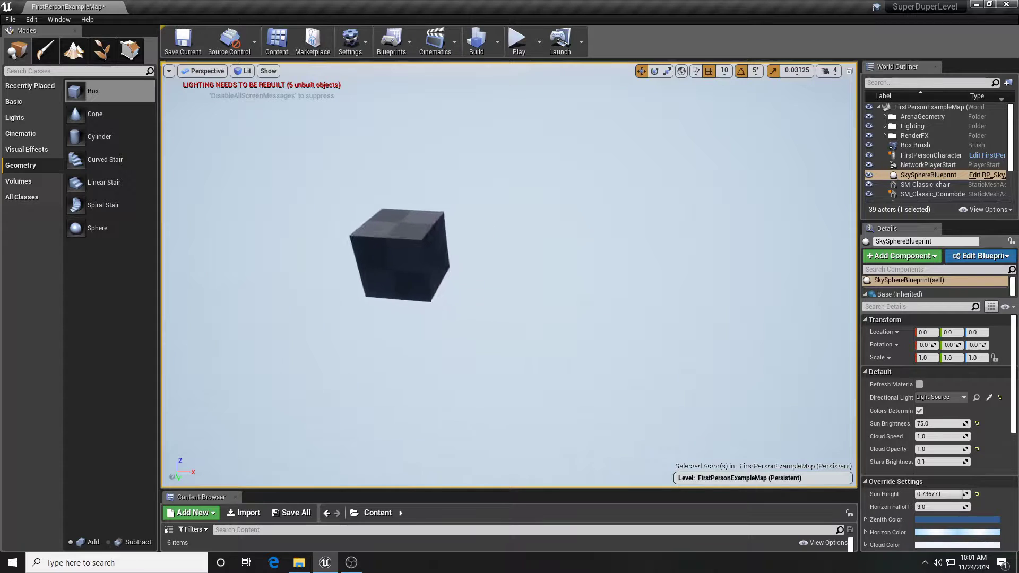
{"action": "right_click_drag", "start_coordinate": [622, 373], "coordinate": [647, 332]}
{"action": "right_click_drag", "start_coordinate": [509, 274], "coordinate": [589, 287]}
{"action": "mouse_move", "coordinate": [511, 194]}
{"action": "right_mouse_down"}
{"action": "mouse_move", "coordinate": [498, 201]}
{"action": "mouse_move", "coordinate": [512, 194]}
{"action": "right_mouse_up"}
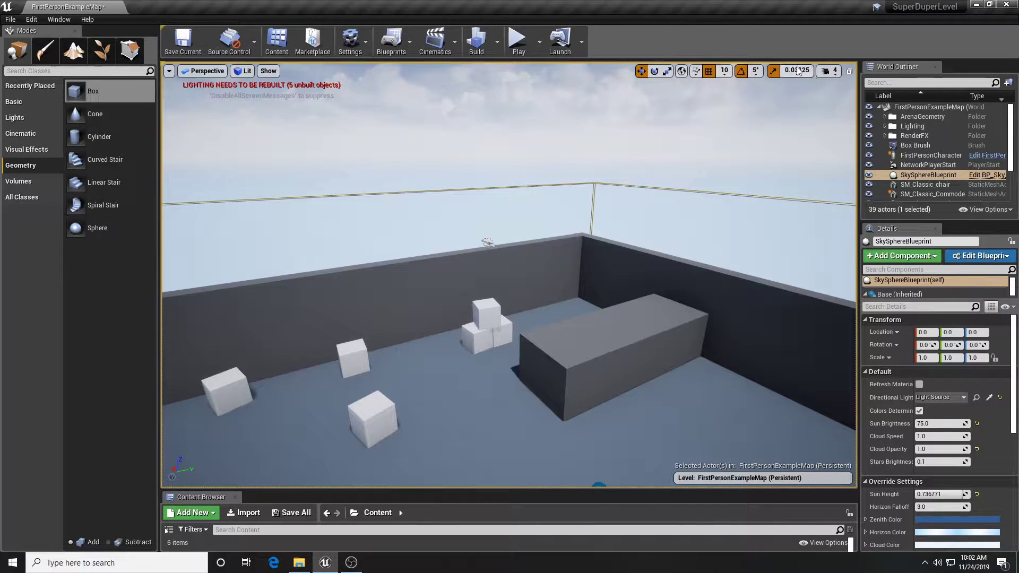
Raise the camera speed from 4 to 8, survey the whole arena, and return to four views
{"action": "left_click", "coordinate": [835, 73]}
{"action": "left_click_drag", "start_coordinate": [859, 98], "coordinate": [905, 98]}
{"action": "right_click_drag", "start_coordinate": [610, 196], "coordinate": [531, 233]}
{"action": "key", "text": "w"}
{"action": "key", "text": "s"}
{"action": "right_click_drag", "start_coordinate": [467, 361], "coordinate": [619, 289]}
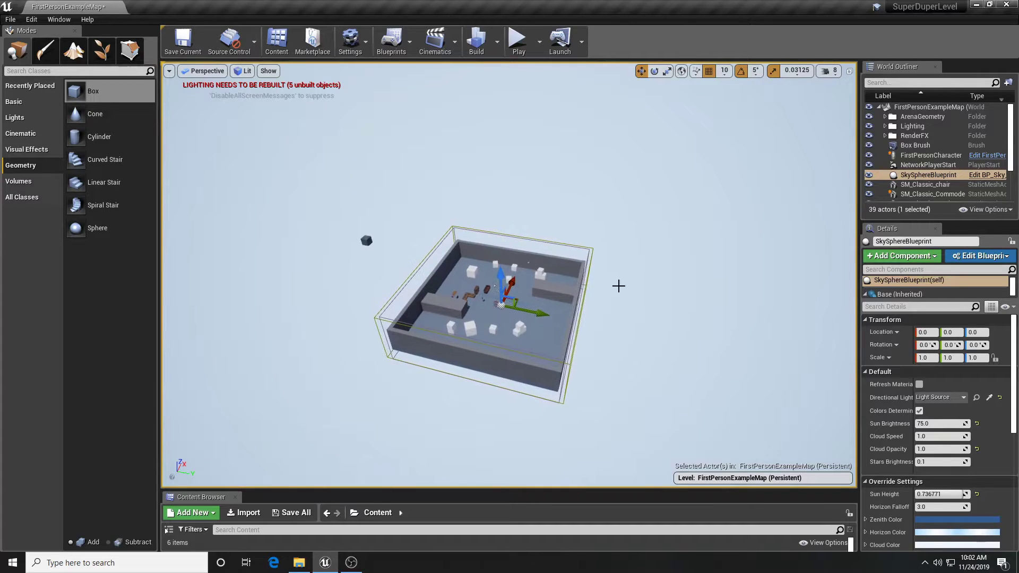
{"action": "left_click", "coordinate": [828, 71]}
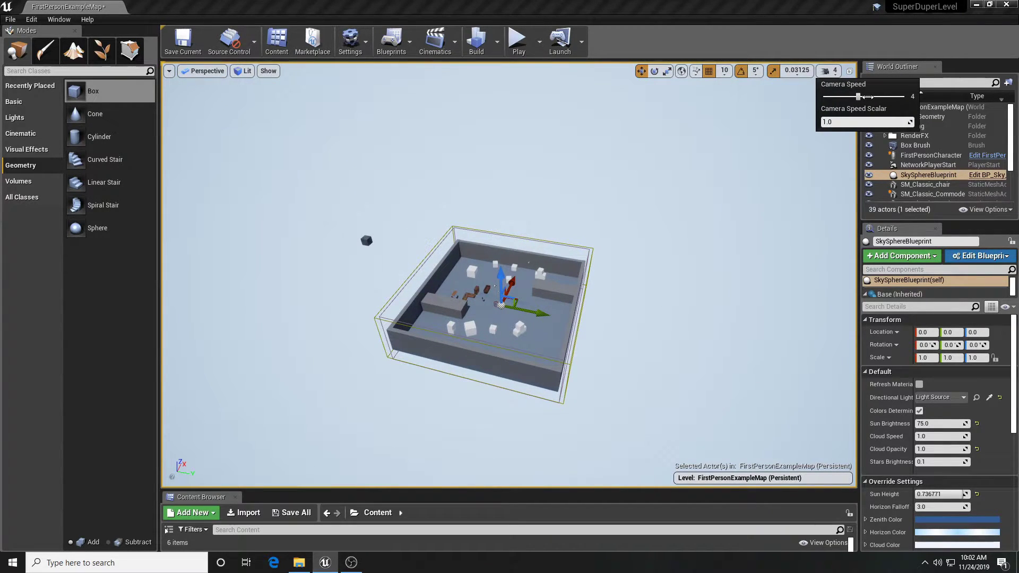
{"action": "mouse_move", "coordinate": [646, 211]}
{"action": "right_mouse_down"}
{"action": "mouse_move", "coordinate": [689, 191]}
{"action": "mouse_move", "coordinate": [652, 212]}
{"action": "mouse_move", "coordinate": [648, 202]}
{"action": "right_mouse_up"}
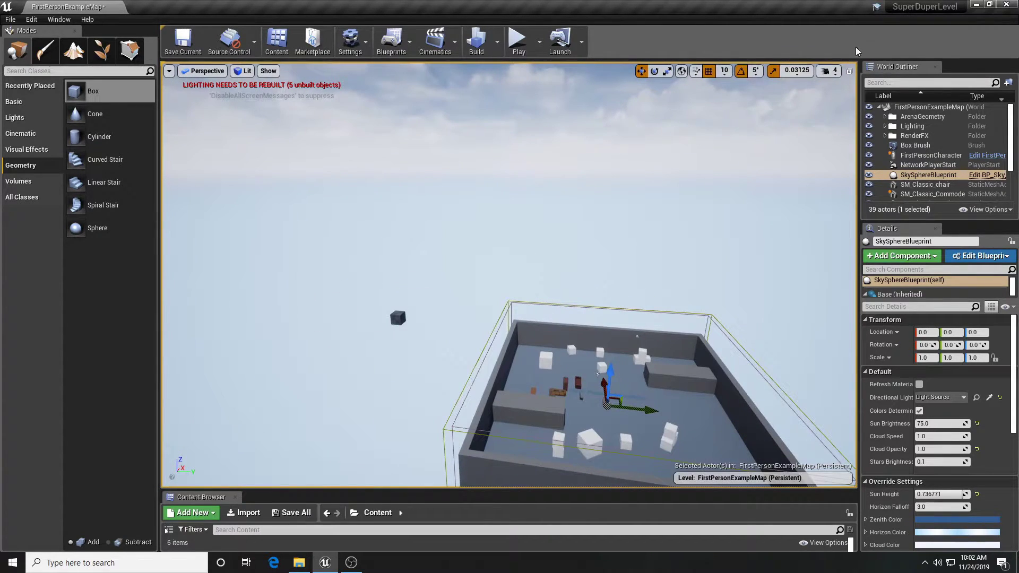
{"action": "left_click", "coordinate": [849, 71]}
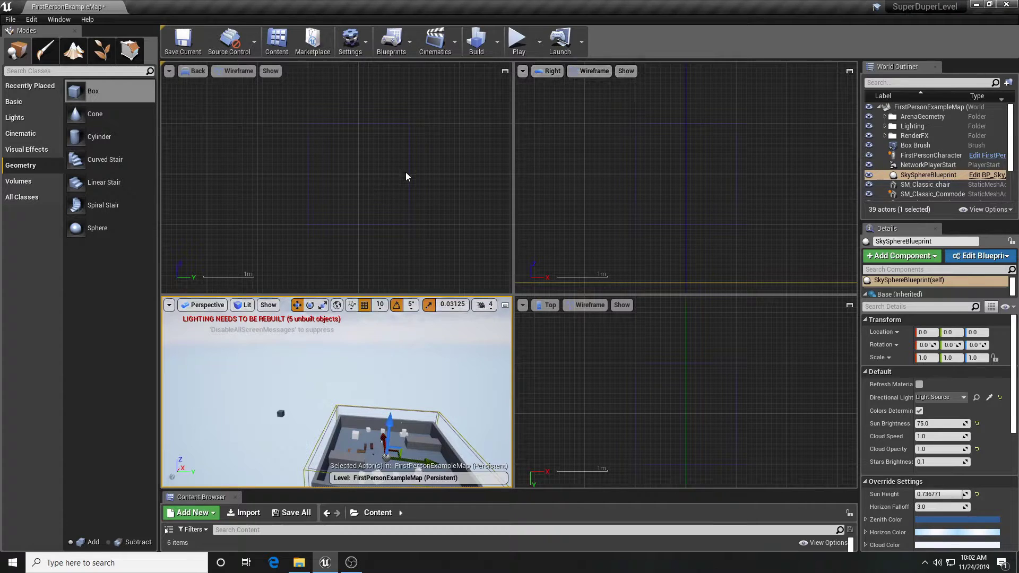
Select the Box Brush, focus the perspective camera on it, and maximize to view its top
{"action": "left_click", "coordinate": [409, 172]}
{"action": "right_click_drag", "start_coordinate": [463, 179], "coordinate": [471, 186]}
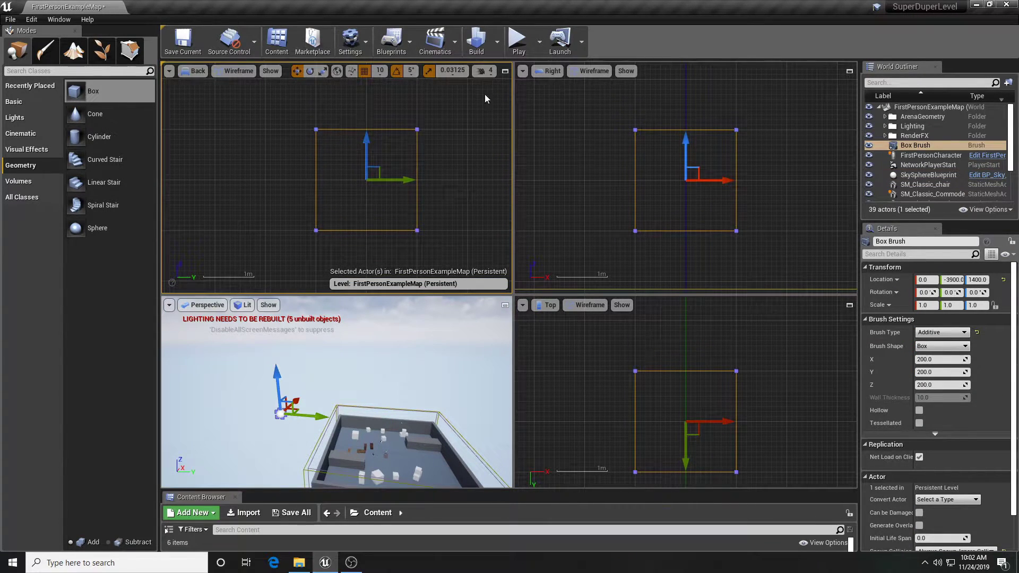
{"action": "right_click_drag", "start_coordinate": [439, 375], "coordinate": [418, 377]}
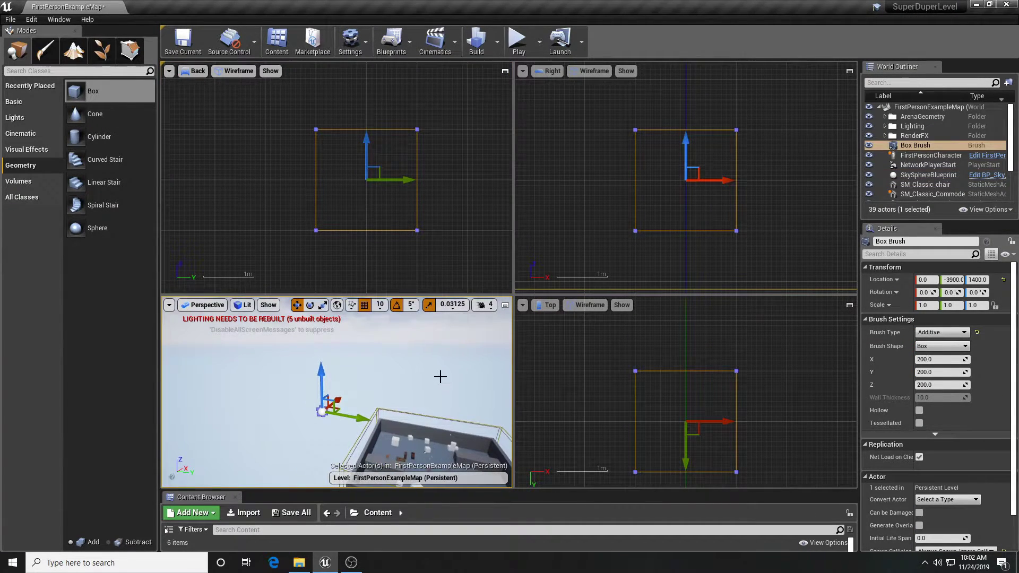
{"action": "key", "text": "f"}
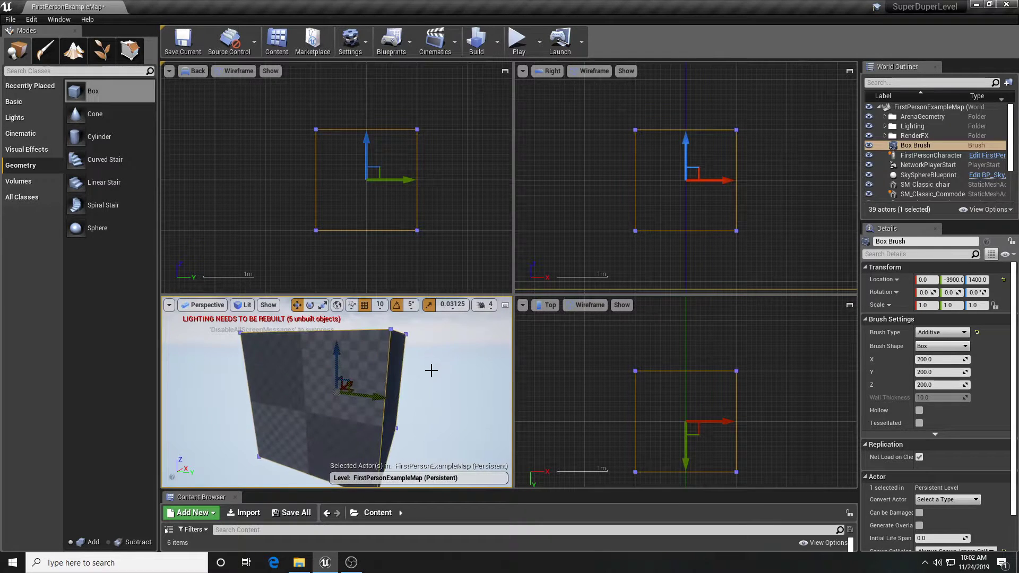
{"action": "key", "text": "s"}
{"action": "right_click_drag", "start_coordinate": [418, 376], "coordinate": [397, 369]}
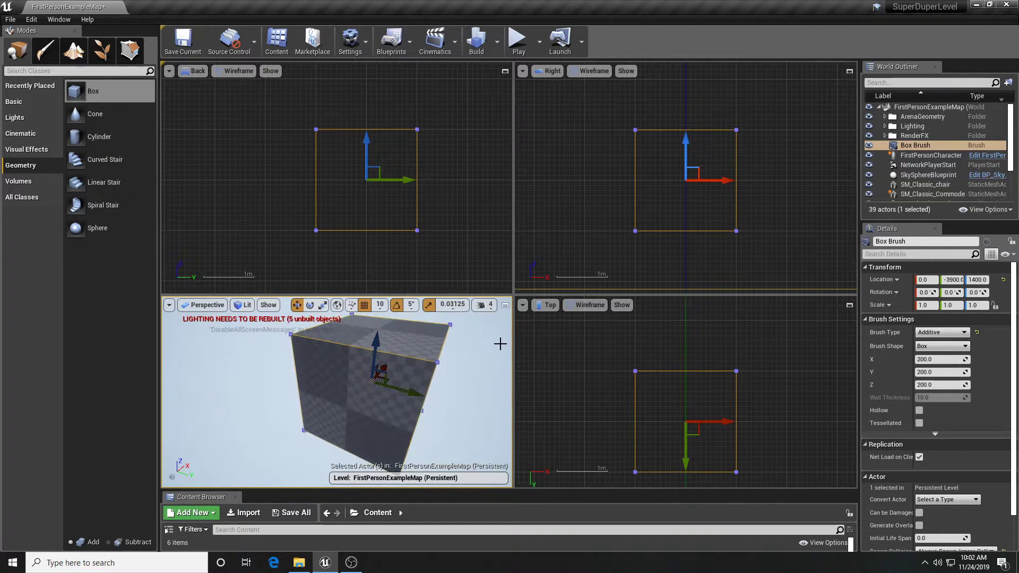
{"action": "left_click", "coordinate": [505, 307]}
{"action": "key", "text": "d"}
{"action": "mouse_move", "coordinate": [503, 311]}
{"action": "right_mouse_down"}
{"action": "mouse_move", "coordinate": [508, 329]}
{"action": "mouse_move", "coordinate": [505, 314]}
{"action": "mouse_move", "coordinate": [525, 289]}
{"action": "mouse_move", "coordinate": [337, 129]}
{"action": "right_mouse_up"}
{"action": "key", "text": "e"}
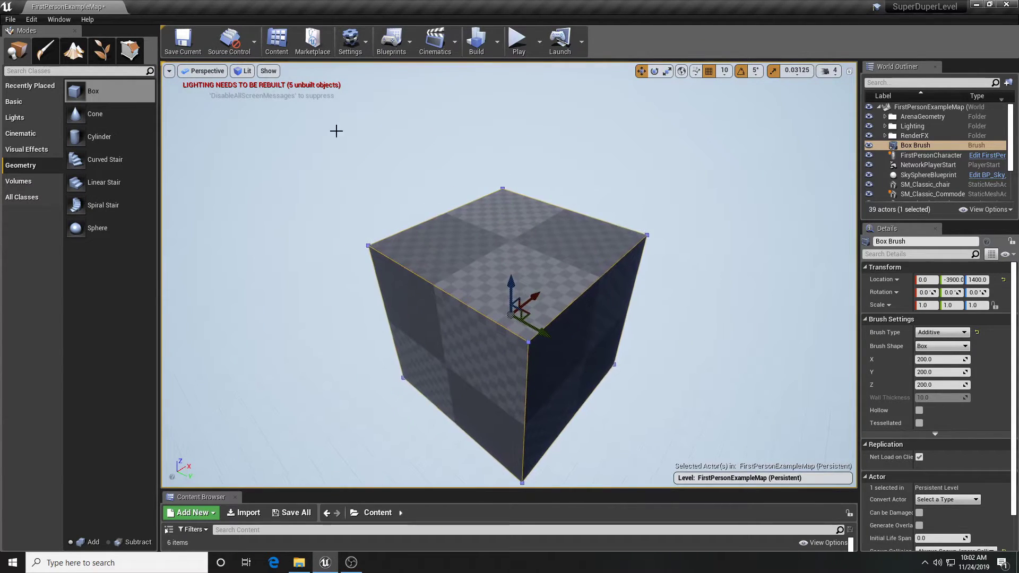
Enter Geometry Editing mode and click the cube's top face
{"action": "left_click", "coordinate": [130, 50]}
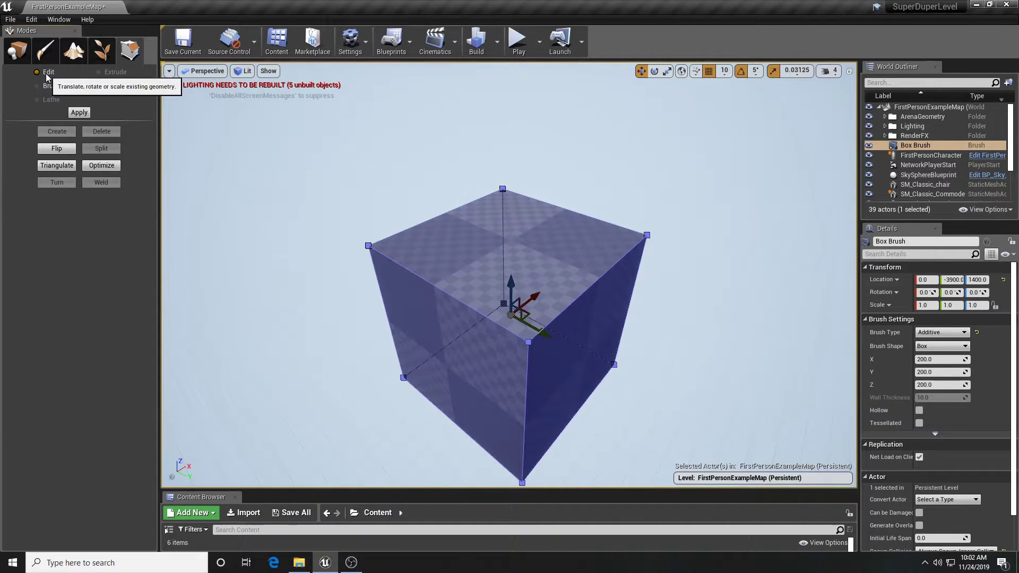
{"action": "left_click", "coordinate": [475, 260]}
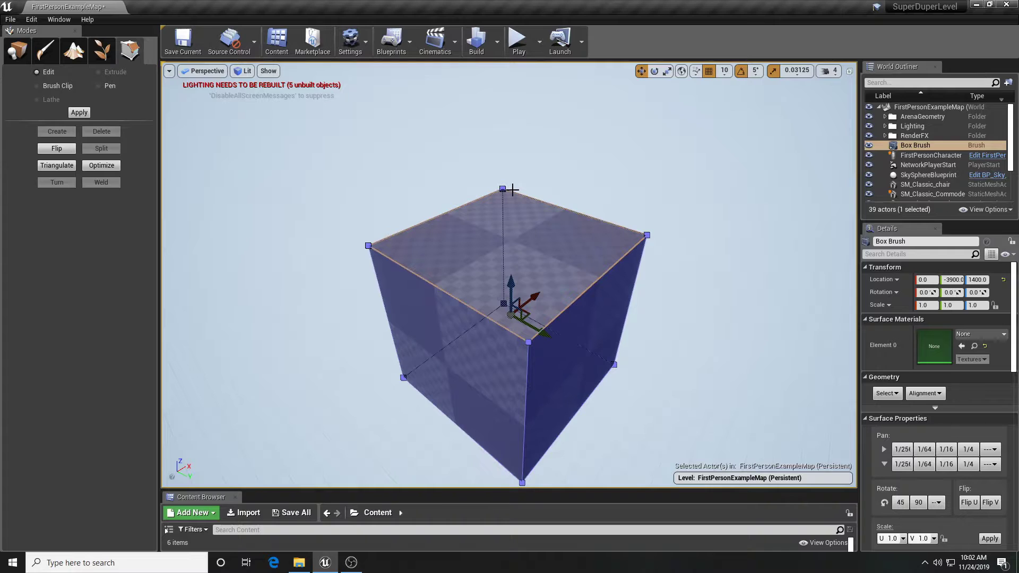
Clear and reselect the Box Brush, then click its top face until only that face is highlighted
{"action": "left_click", "coordinate": [480, 253]}
{"action": "left_click", "coordinate": [480, 253]}
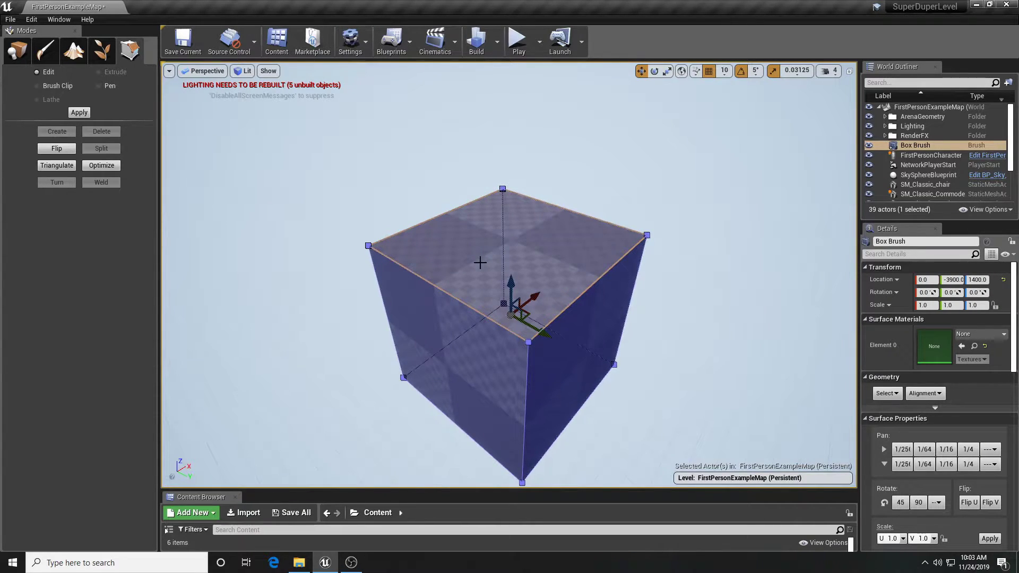
{"action": "key", "text": "Escape"}
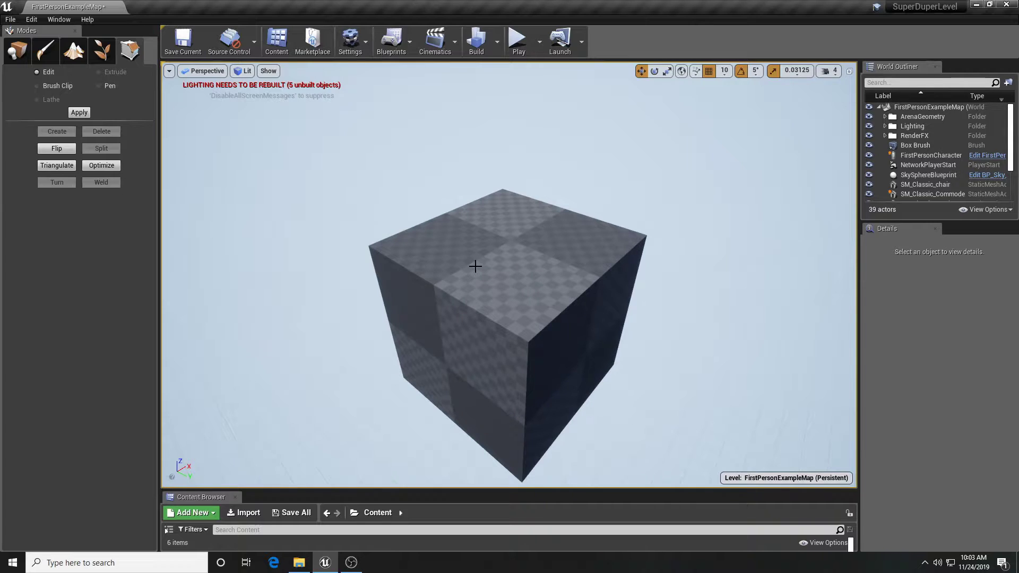
{"action": "left_click", "coordinate": [475, 259]}
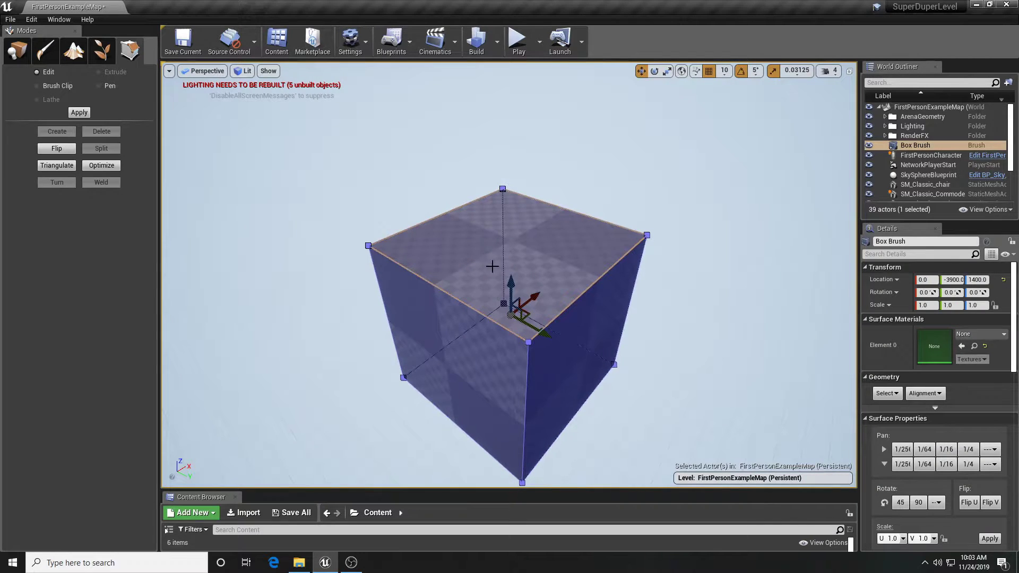
{"action": "left_click", "coordinate": [479, 251]}
{"action": "left_click", "coordinate": [479, 251]}
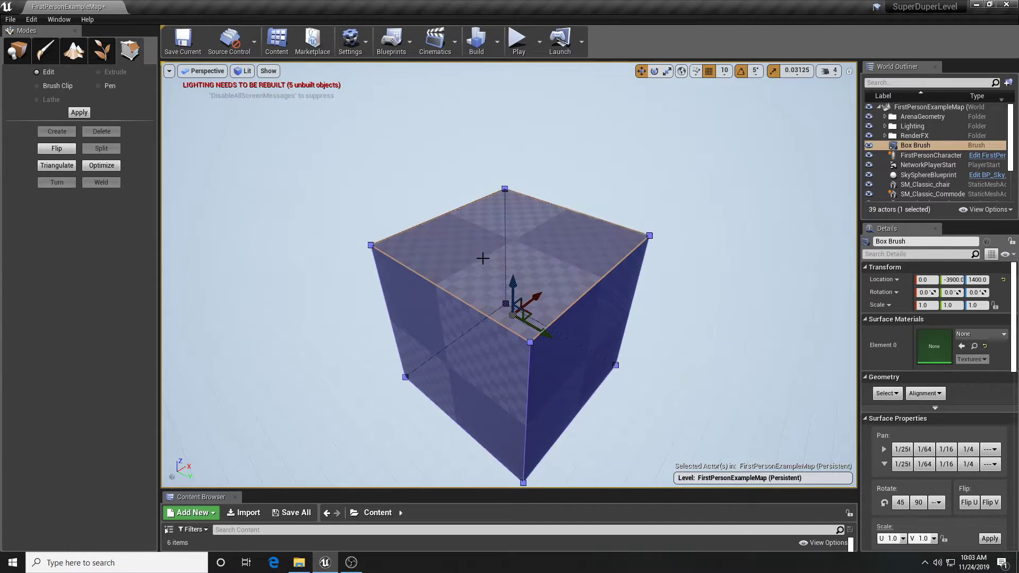
{"action": "key", "text": "Escape"}
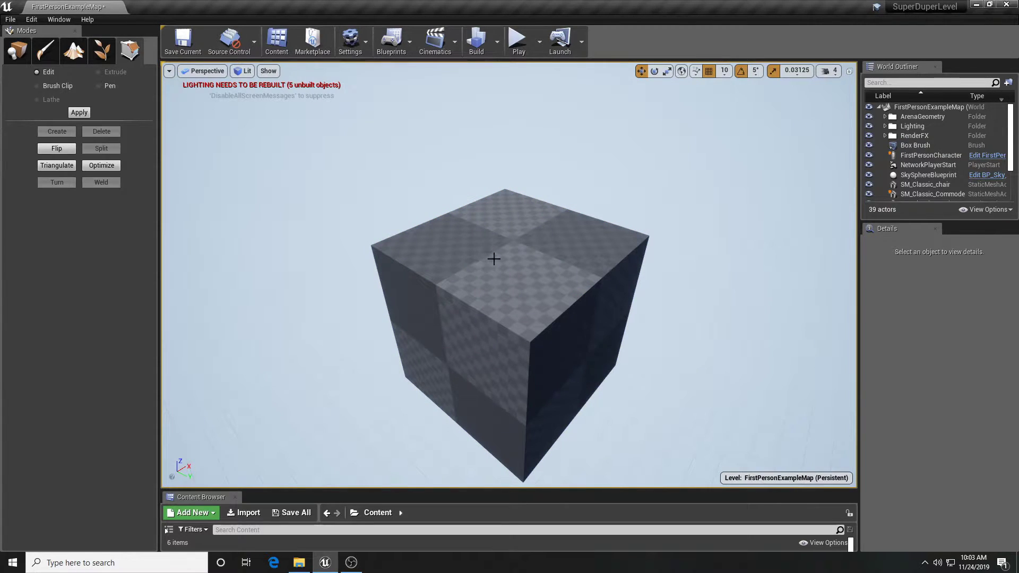
{"action": "left_click", "coordinate": [487, 244]}
{"action": "left_click", "coordinate": [487, 245]}
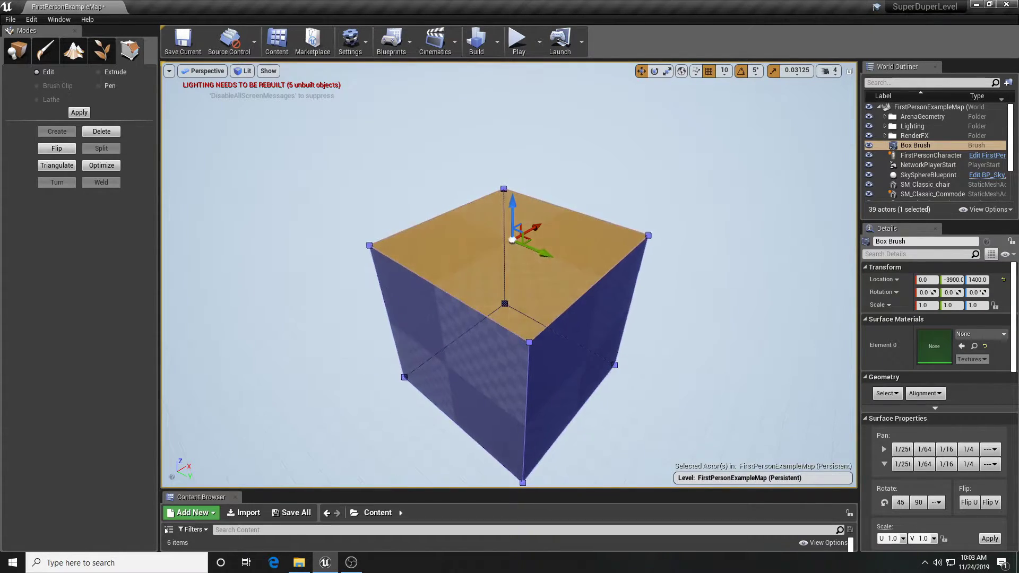
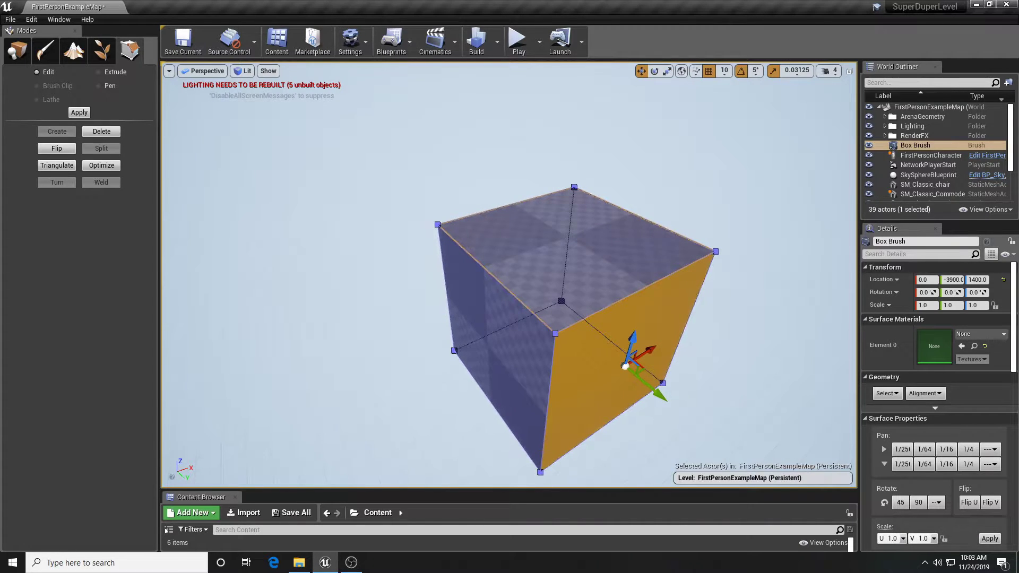
Select the cube's top-left edge, raise it and shift it sideways, undoing each move
{"action": "left_click", "coordinate": [499, 282]}
{"action": "left_click", "coordinate": [498, 279]}
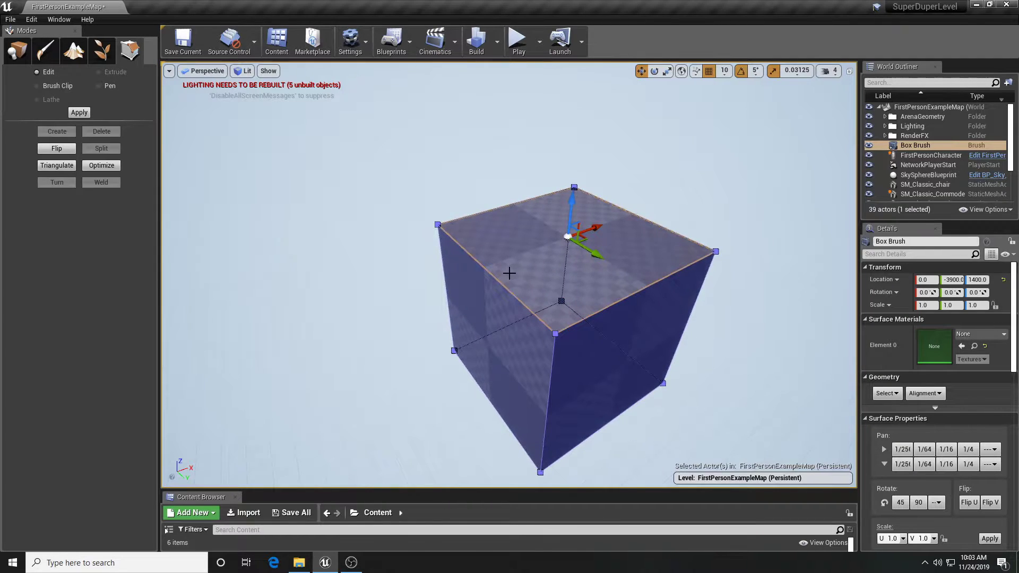
{"action": "left_click", "coordinate": [495, 280]}
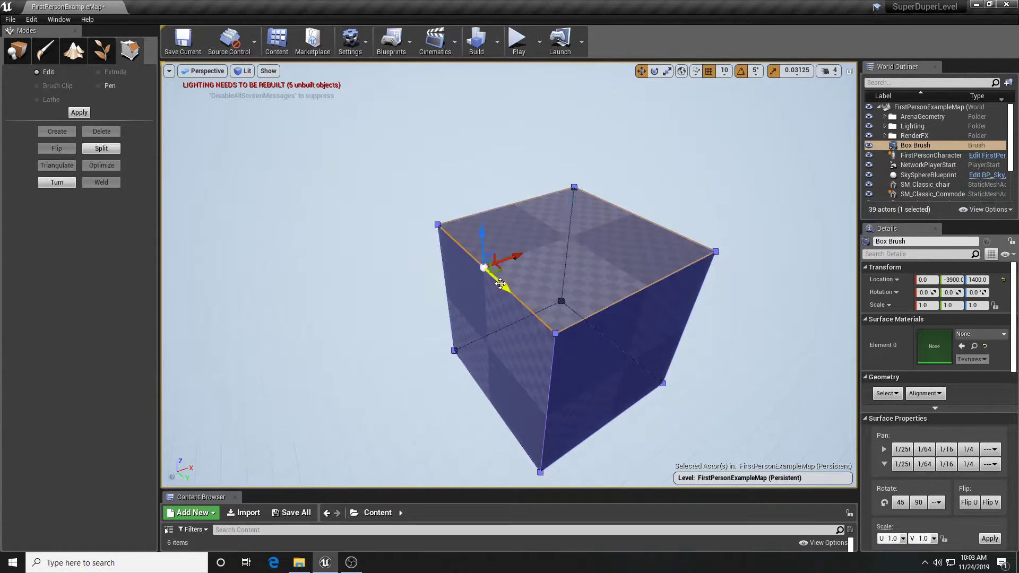
{"action": "key", "text": "f"}
{"action": "mouse_move", "coordinate": [502, 258]}
{"action": "left_mouse_down"}
{"action": "mouse_move", "coordinate": [491, 241]}
{"action": "mouse_move", "coordinate": [492, 182]}
{"action": "left_mouse_up"}
{"action": "key", "text": "ctrl+z"}
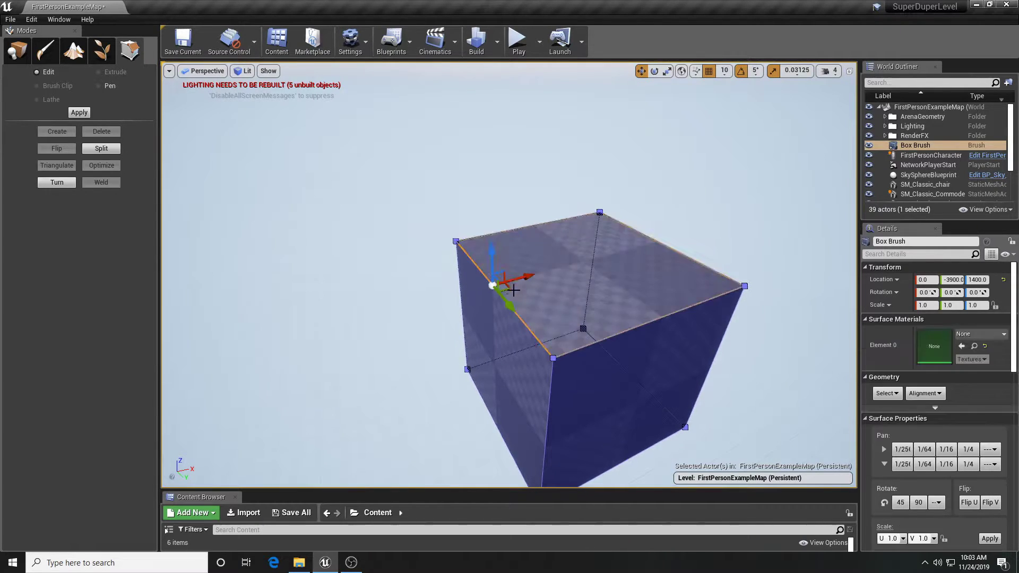
{"action": "left_click_drag", "start_coordinate": [527, 274], "coordinate": [534, 281]}
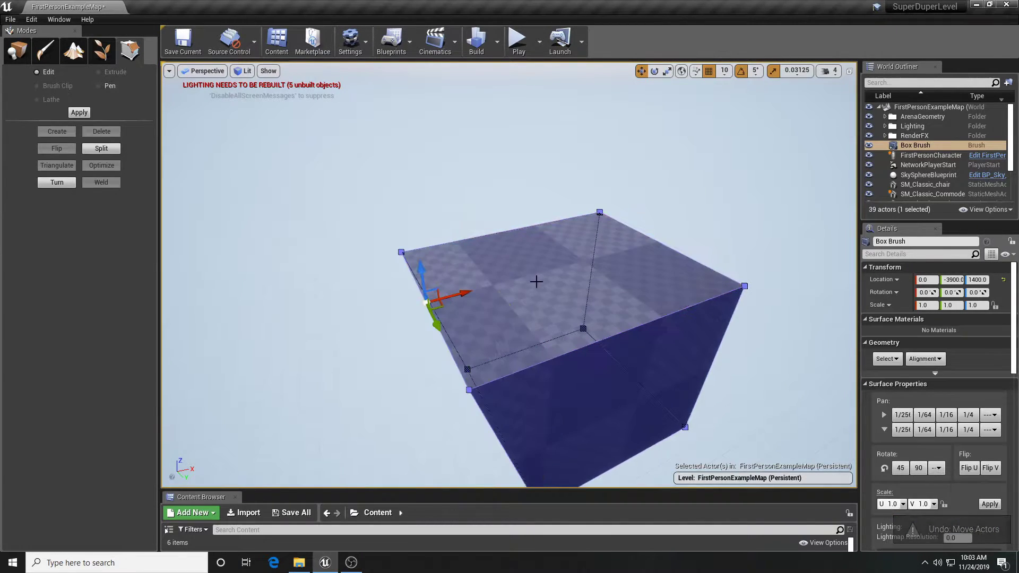
{"action": "key", "text": "ctrl+z"}
{"action": "mouse_move", "coordinate": [542, 279]}
{"action": "right_mouse_down"}
{"action": "mouse_move", "coordinate": [557, 282]}
{"action": "mouse_move", "coordinate": [539, 282]}
{"action": "right_mouse_up"}
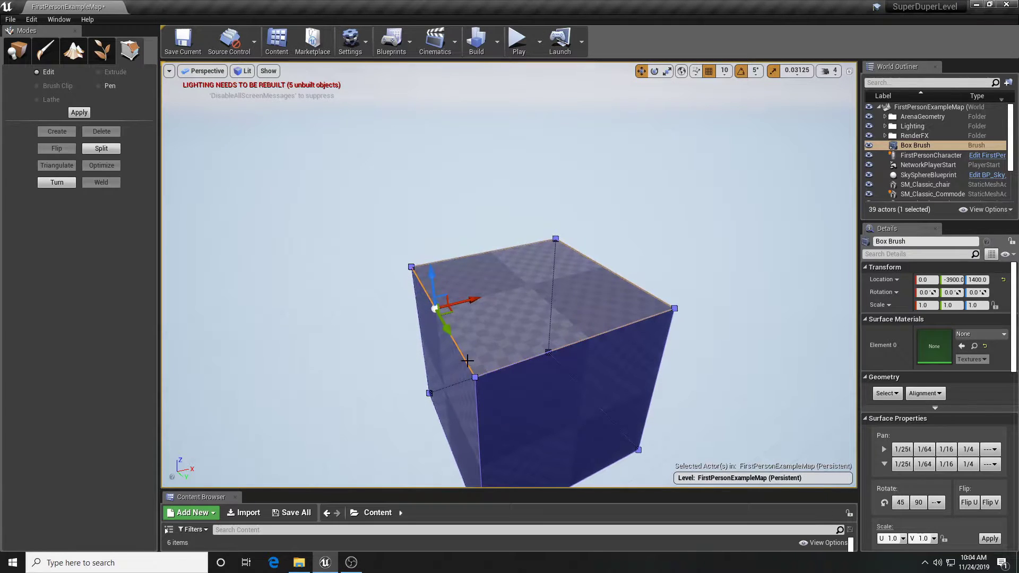
Stretch the box taller by raising its top-right edge, then undo back to a cube
{"action": "left_click", "coordinate": [615, 273]}
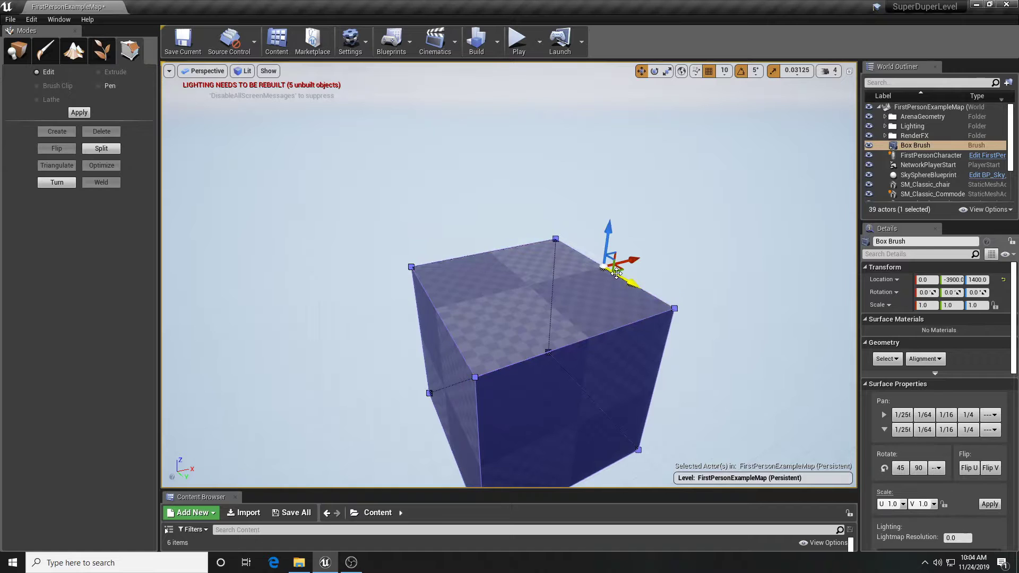
{"action": "left_click", "coordinate": [447, 329]}
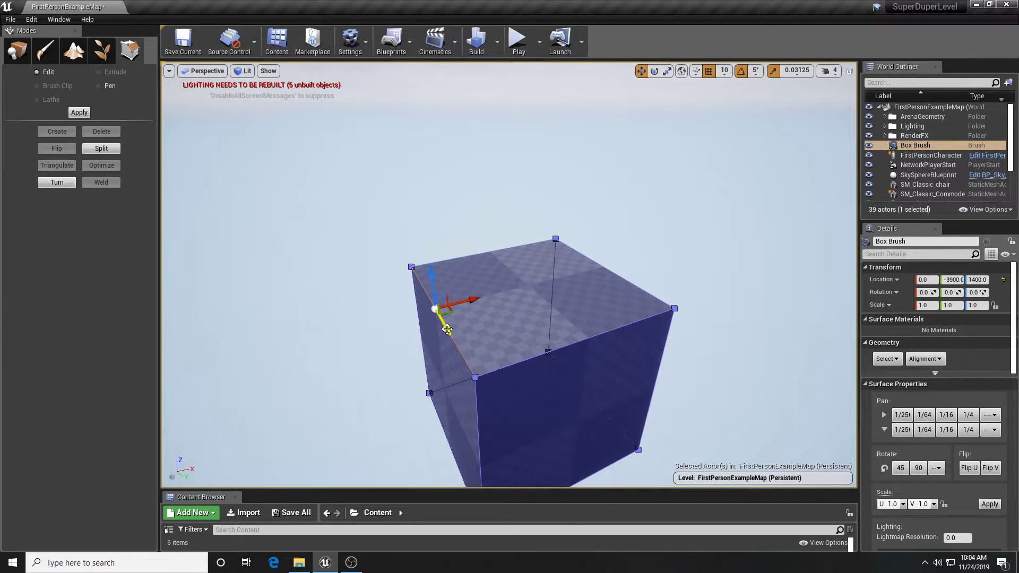
{"action": "left_click", "coordinate": [636, 287]}
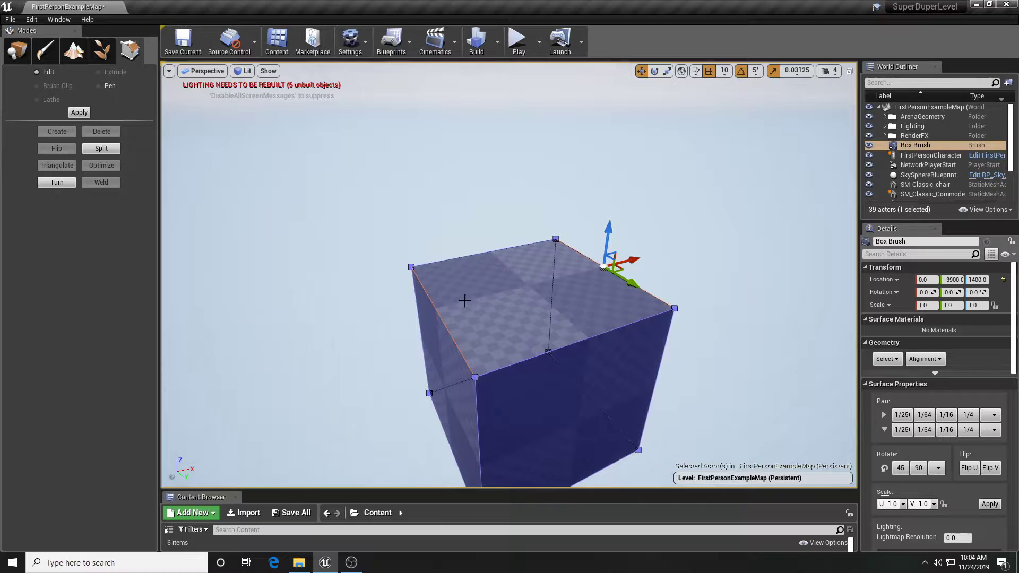
{"action": "left_click_drag", "start_coordinate": [608, 228], "coordinate": [609, 157]}
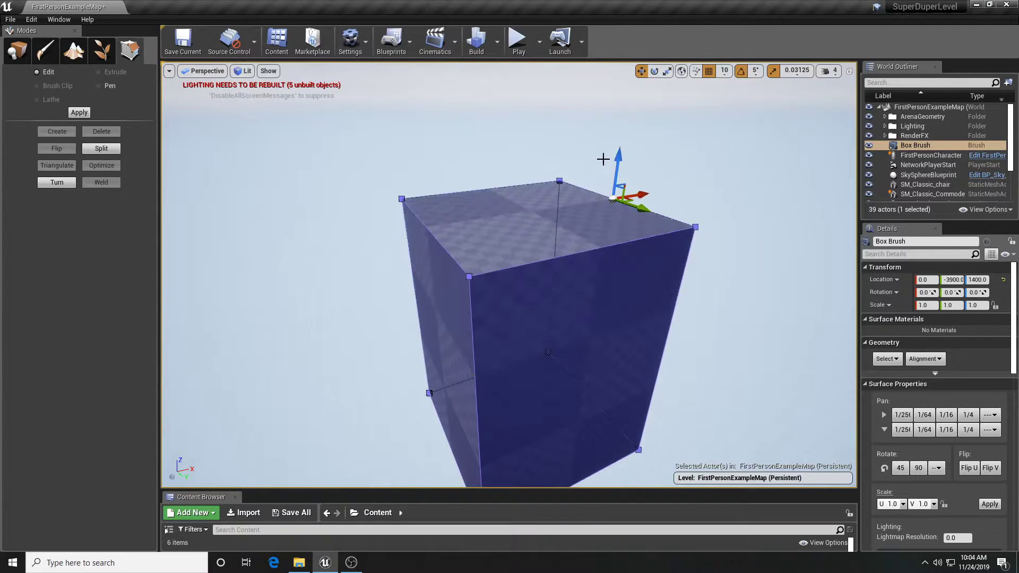
{"action": "key", "text": "ctrl+z"}
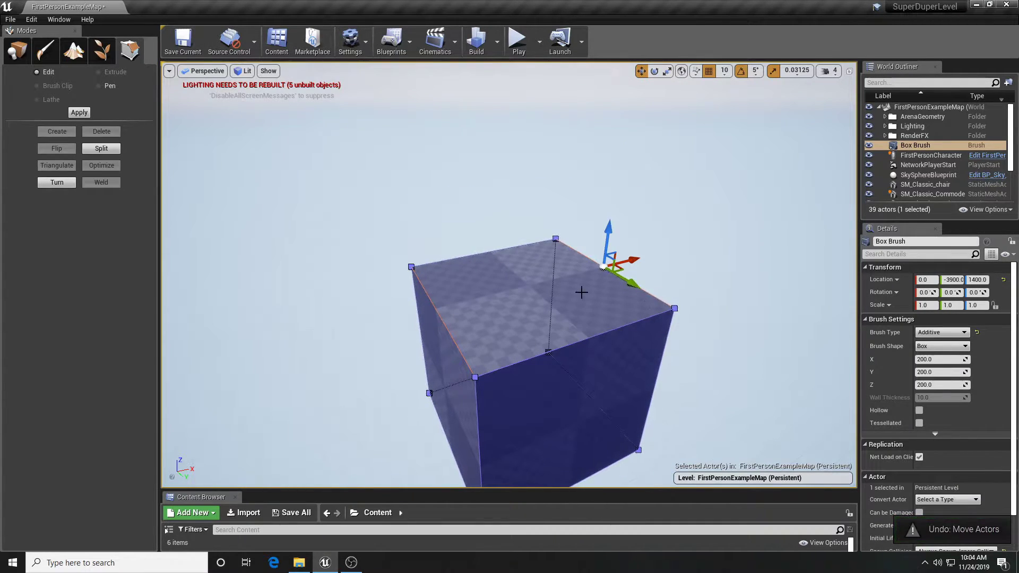
Select a top corner vertex, drag it upward and outward, then undo the raised corner
{"action": "left_click", "coordinate": [579, 312]}
{"action": "left_click", "coordinate": [584, 304]}
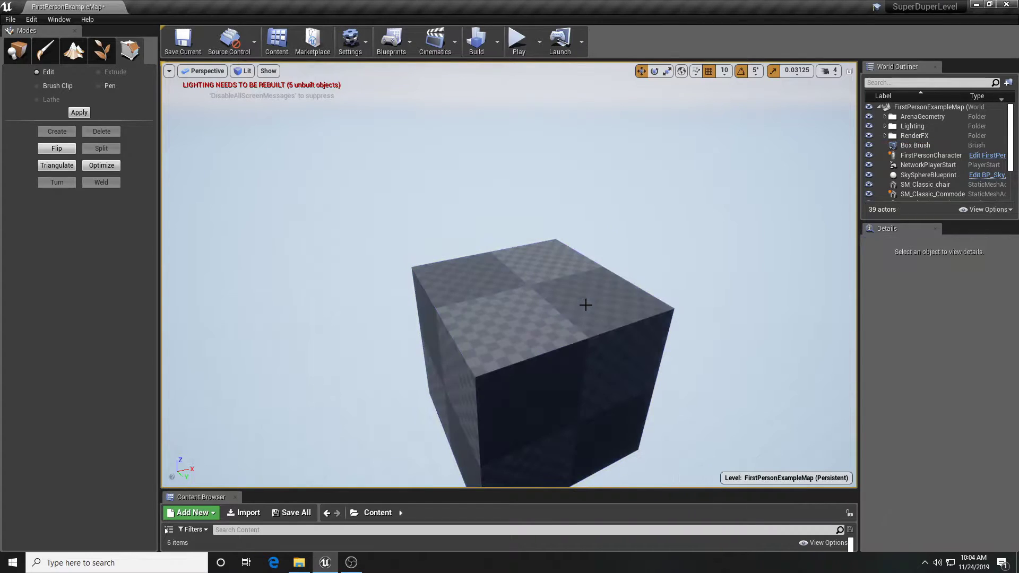
{"action": "left_click", "coordinate": [486, 352]}
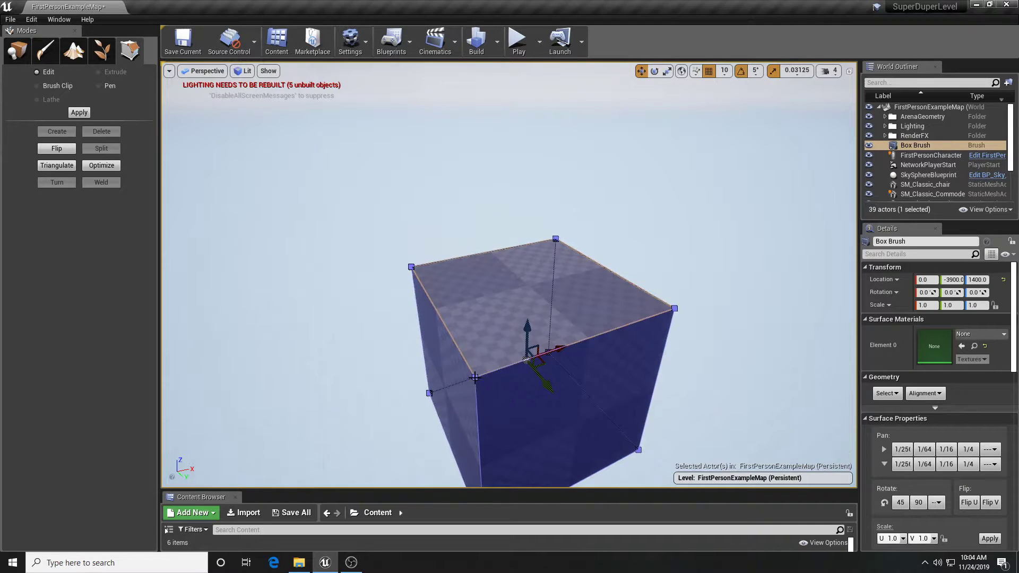
{"action": "left_click", "coordinate": [475, 378]}
{"action": "left_click_drag", "start_coordinate": [473, 349], "coordinate": [468, 260]}
{"action": "mouse_move", "coordinate": [468, 260]}
{"action": "right_mouse_down"}
{"action": "mouse_move", "coordinate": [350, 263]}
{"action": "mouse_move", "coordinate": [365, 270]}
{"action": "right_mouse_up"}
{"action": "key", "text": "d"}
{"action": "mouse_move", "coordinate": [466, 313]}
{"action": "right_mouse_down"}
{"action": "mouse_move", "coordinate": [486, 309]}
{"action": "mouse_move", "coordinate": [473, 337]}
{"action": "mouse_move", "coordinate": [433, 318]}
{"action": "mouse_move", "coordinate": [525, 319]}
{"action": "mouse_move", "coordinate": [443, 315]}
{"action": "right_mouse_up"}
{"action": "key", "text": "ctrl+z"}
Clear the vertex selection, deselect, and reselect the Box Brush
{"action": "key", "text": "a"}
{"action": "left_click", "coordinate": [475, 319]}
{"action": "key", "text": "Escape"}
{"action": "left_click", "coordinate": [511, 326]}
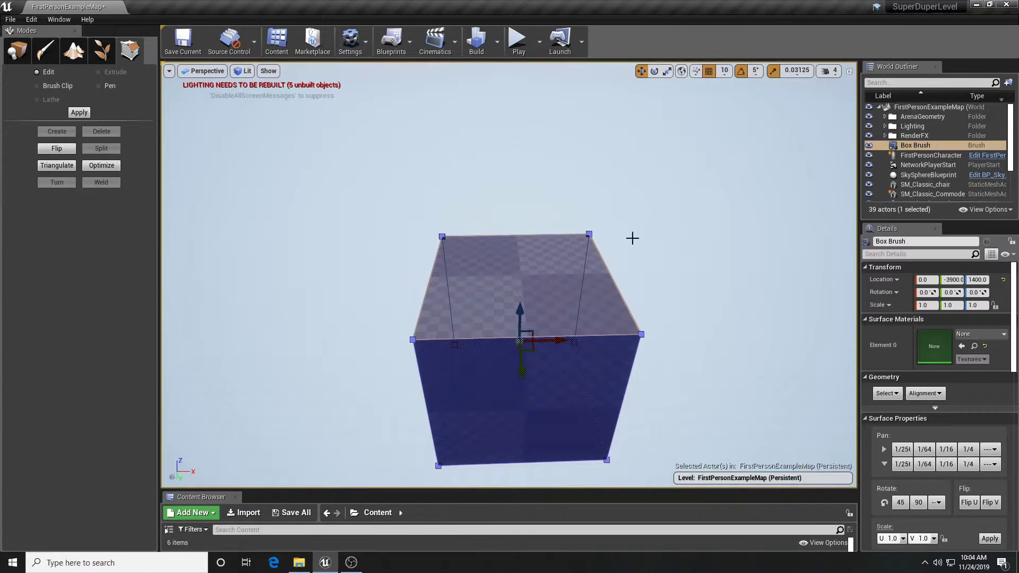
In the maximized Back view, drag the box's top edge up and back down
{"action": "left_click", "coordinate": [849, 71]}
{"action": "scroll", "coordinate": [446, 223], "scroll_direction": "up", "scroll_amount": 6}
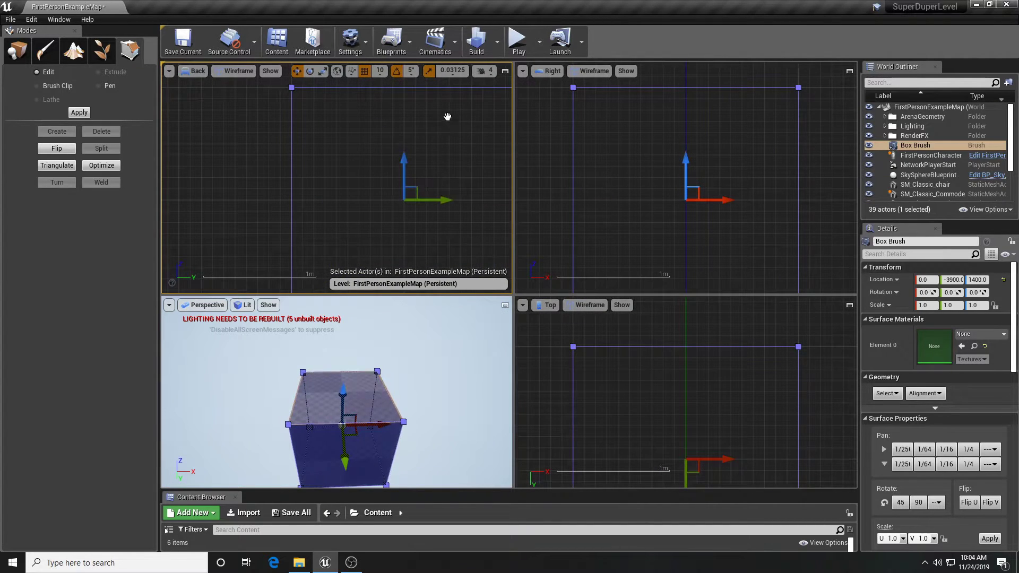
{"action": "left_click", "coordinate": [505, 72]}
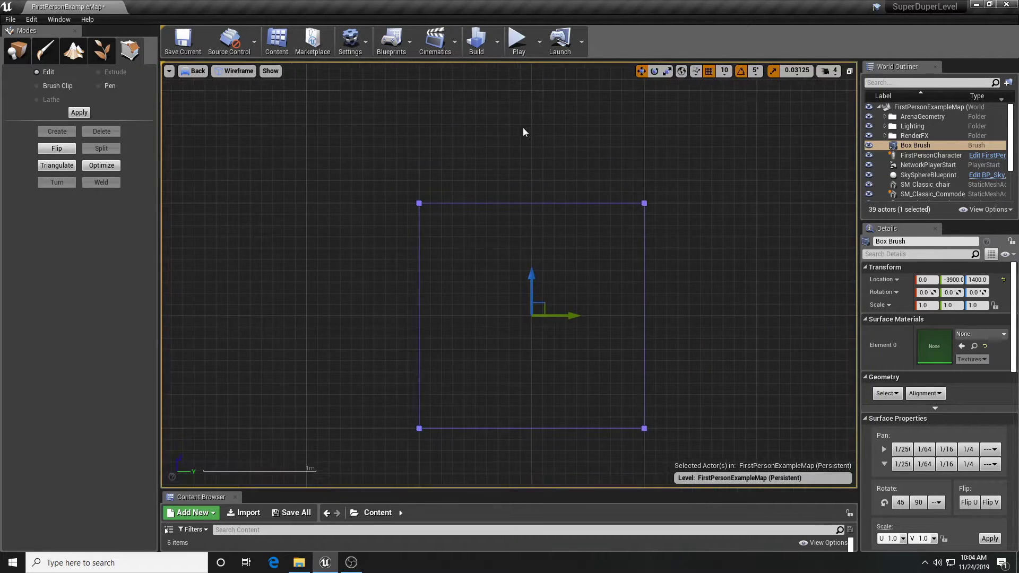
{"action": "left_click", "coordinate": [538, 204]}
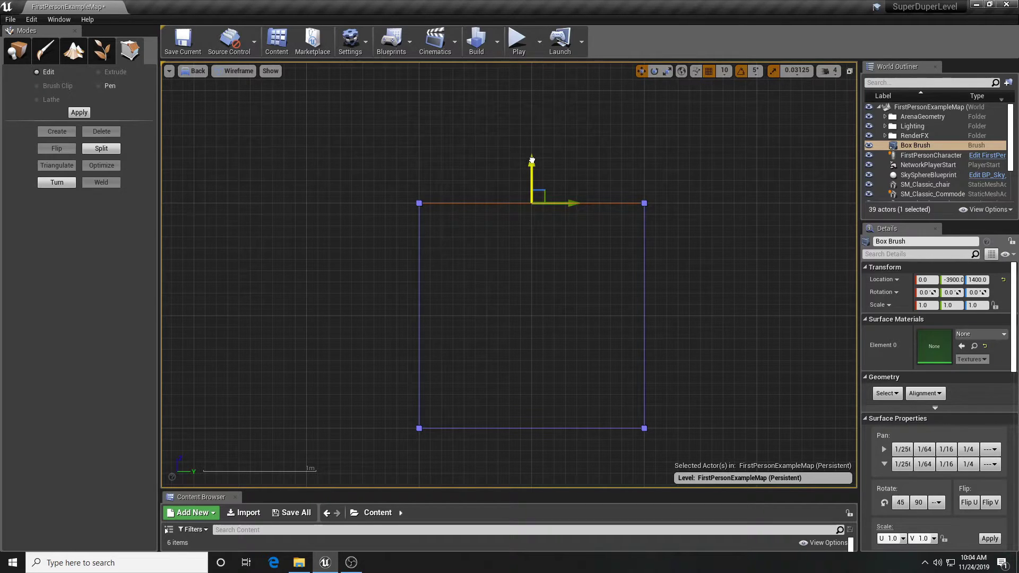
{"action": "left_click_drag", "start_coordinate": [532, 158], "coordinate": [531, 126]}
{"action": "scroll", "coordinate": [963, 416], "scroll_direction": "down", "scroll_amount": 3}
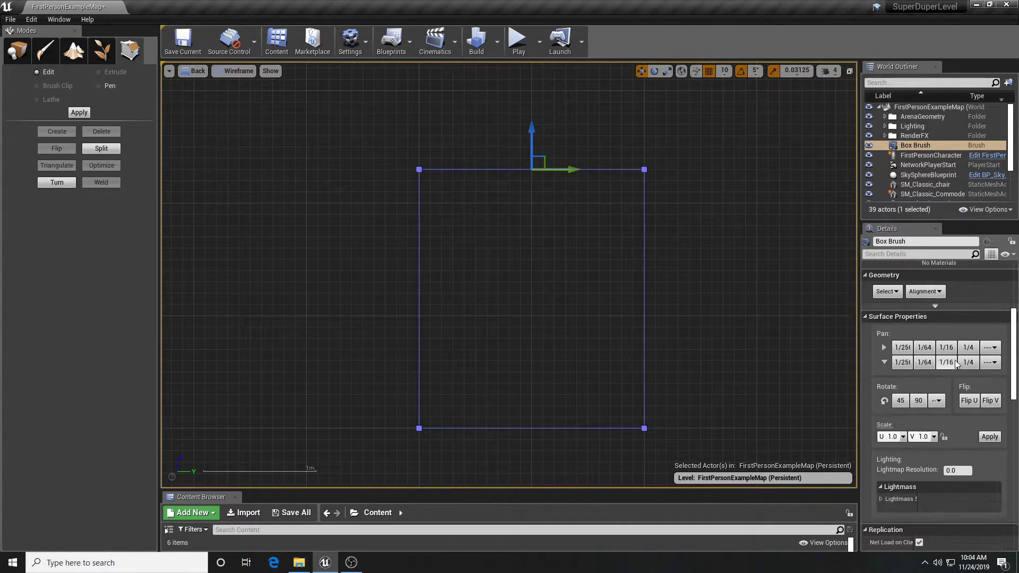
{"action": "scroll", "coordinate": [953, 360], "scroll_direction": "down", "scroll_amount": 3}
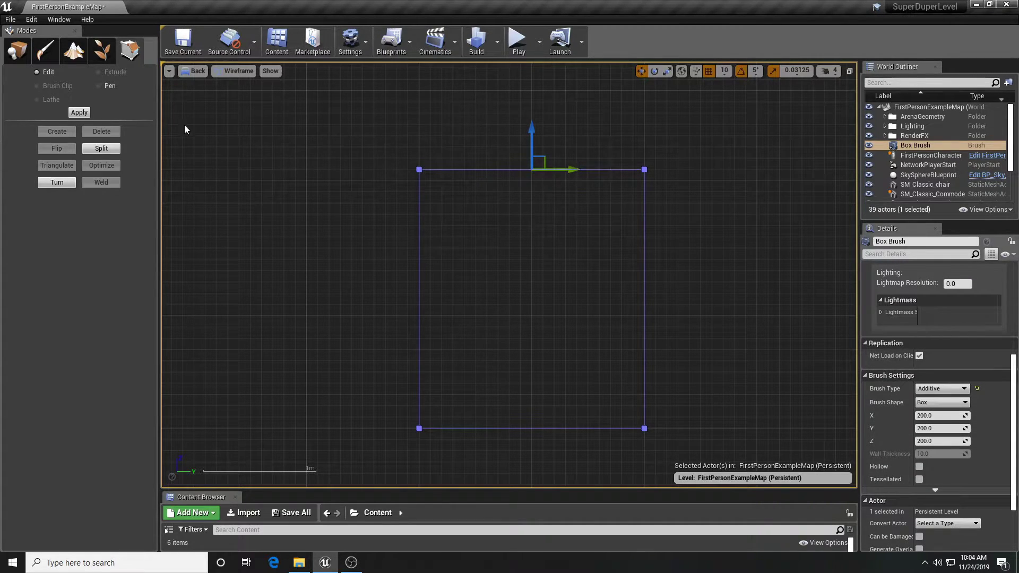
{"action": "mouse_move", "coordinate": [532, 130]}
{"action": "left_mouse_down"}
{"action": "mouse_move", "coordinate": [532, 119]}
{"action": "mouse_move", "coordinate": [535, 161]}
{"action": "left_mouse_up"}
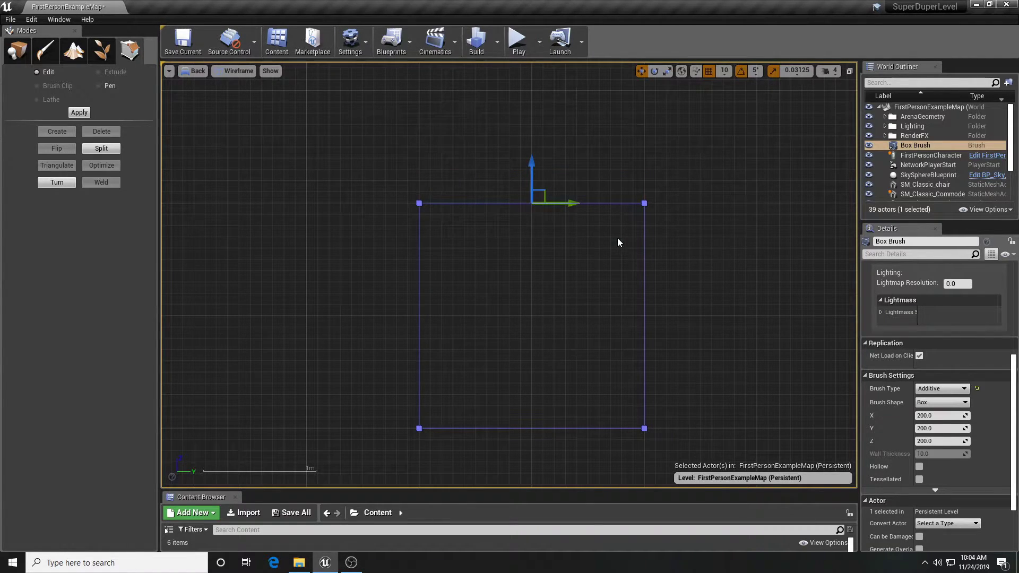
Reselect the Box Brush, maximize the Back view again, and pan to centre the box
{"action": "left_click", "coordinate": [849, 70]}
{"action": "left_click", "coordinate": [471, 161]}
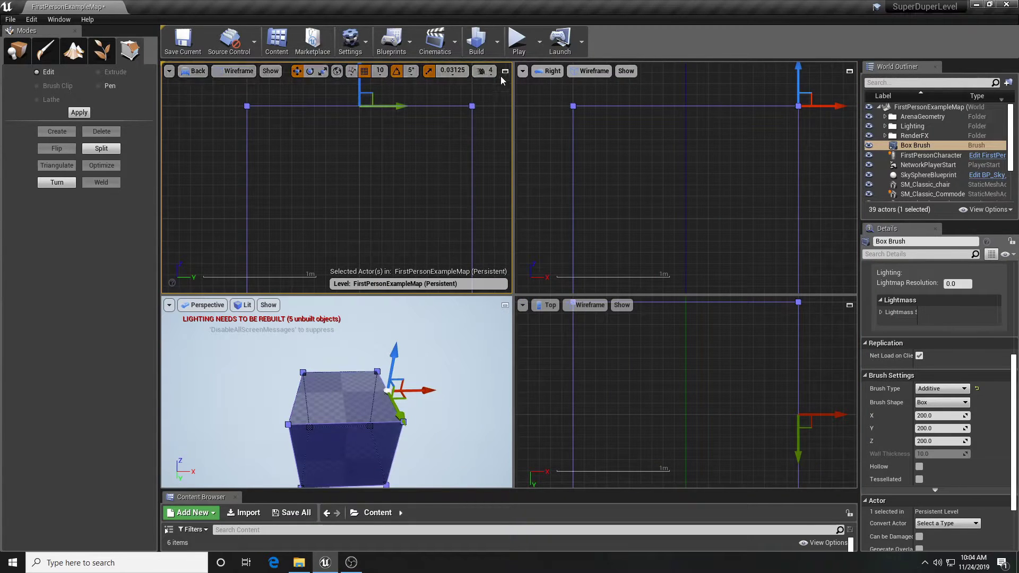
{"action": "left_click", "coordinate": [454, 120]}
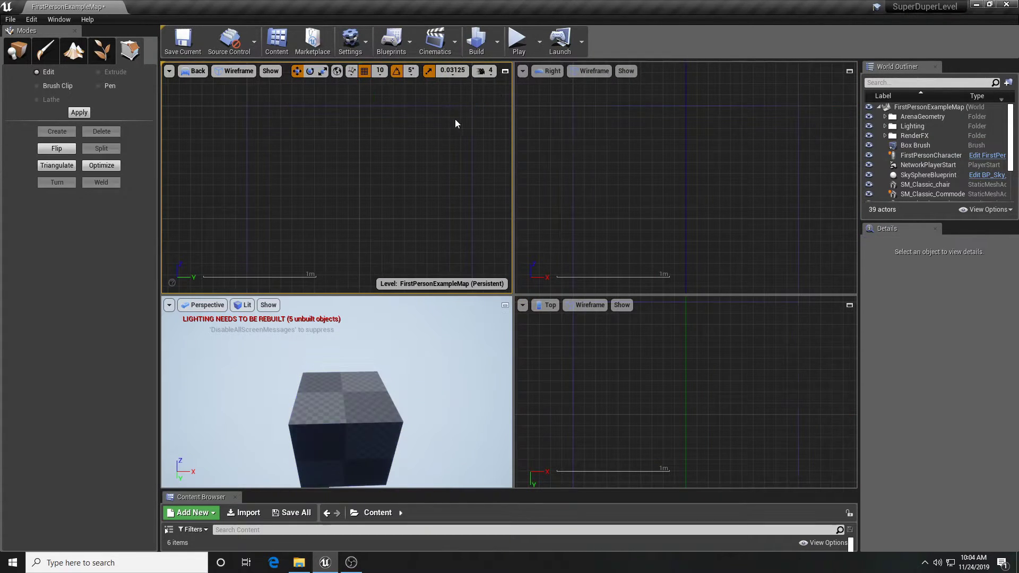
{"action": "left_click", "coordinate": [460, 105]}
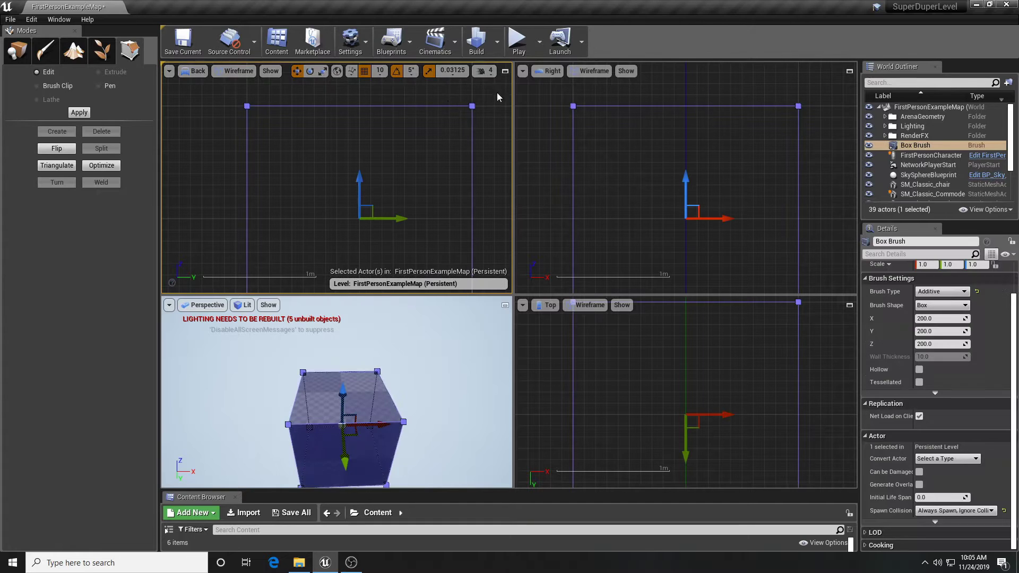
{"action": "left_click", "coordinate": [504, 71]}
{"action": "right_click_drag", "start_coordinate": [578, 236], "coordinate": [559, 172]}
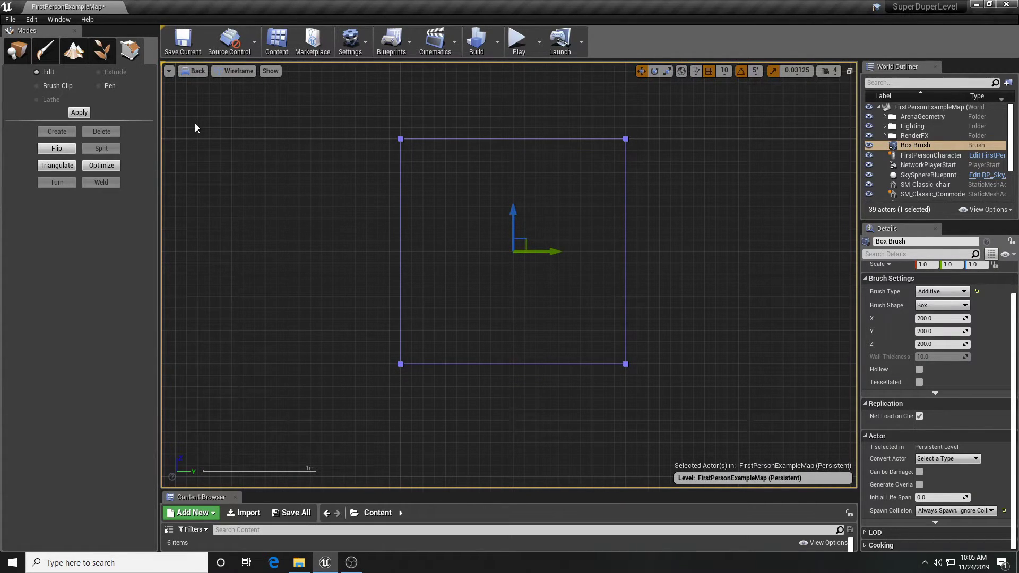
With Brush Clip, place two clip points left and right of the box for a horizontal plane
{"action": "left_click", "coordinate": [47, 87]}
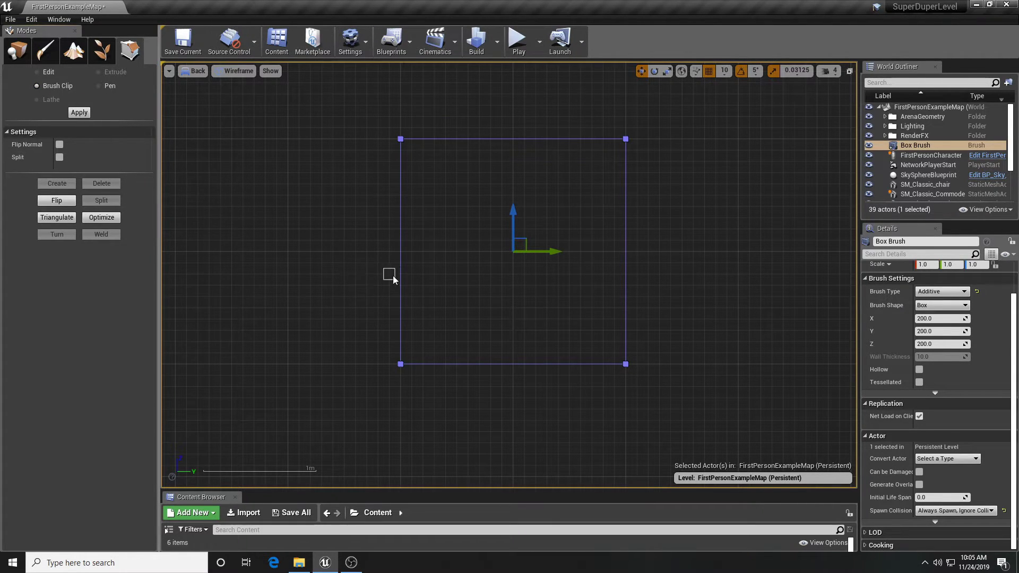
{"action": "left_click", "coordinate": [444, 188]}
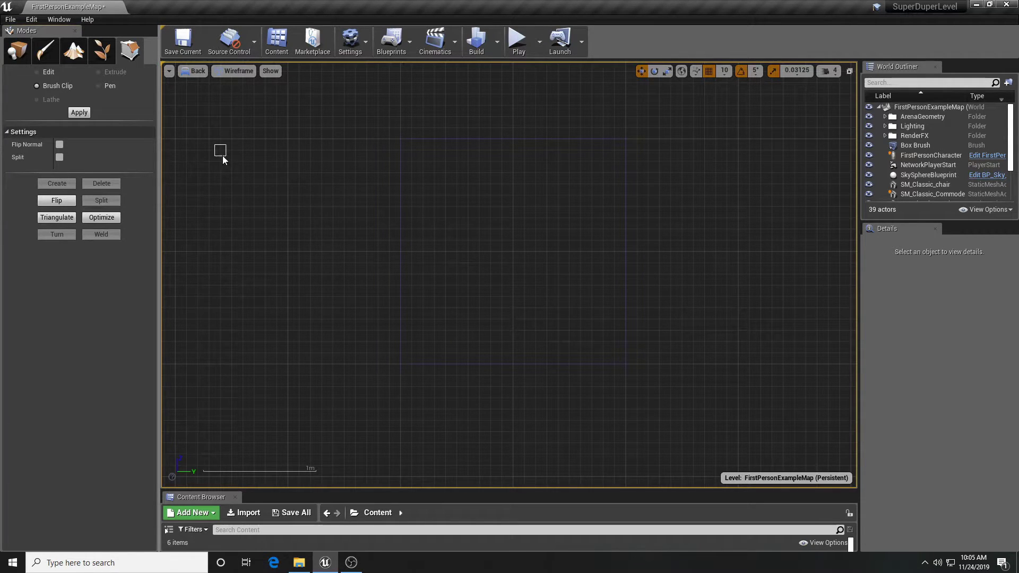
{"action": "left_click", "coordinate": [366, 256]}
{"action": "left_click", "coordinate": [672, 253]}
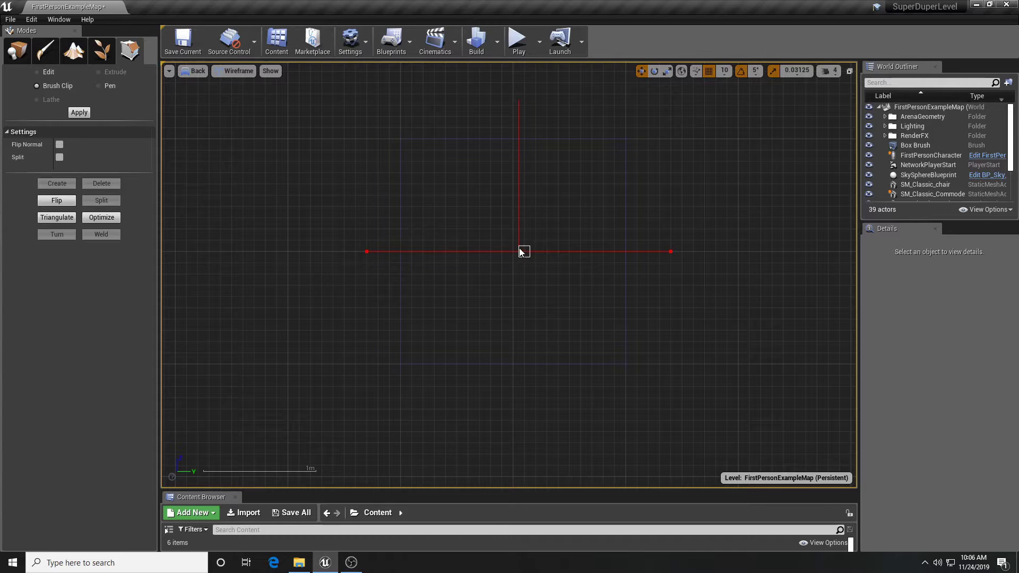
{"action": "left_click", "coordinate": [400, 209]}
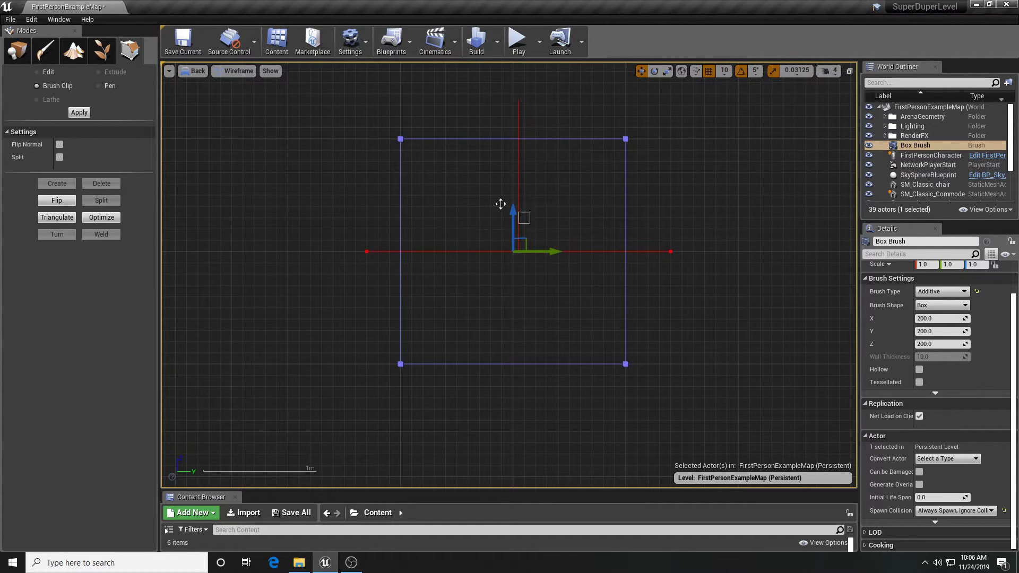
{"action": "left_click", "coordinate": [77, 114]}
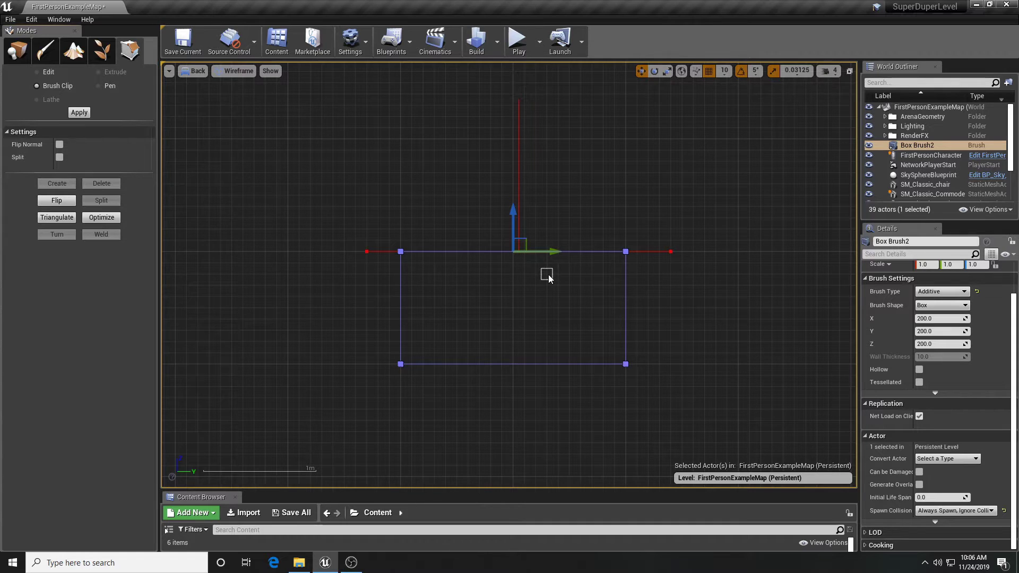
{"action": "key", "text": "ctrl+z"}
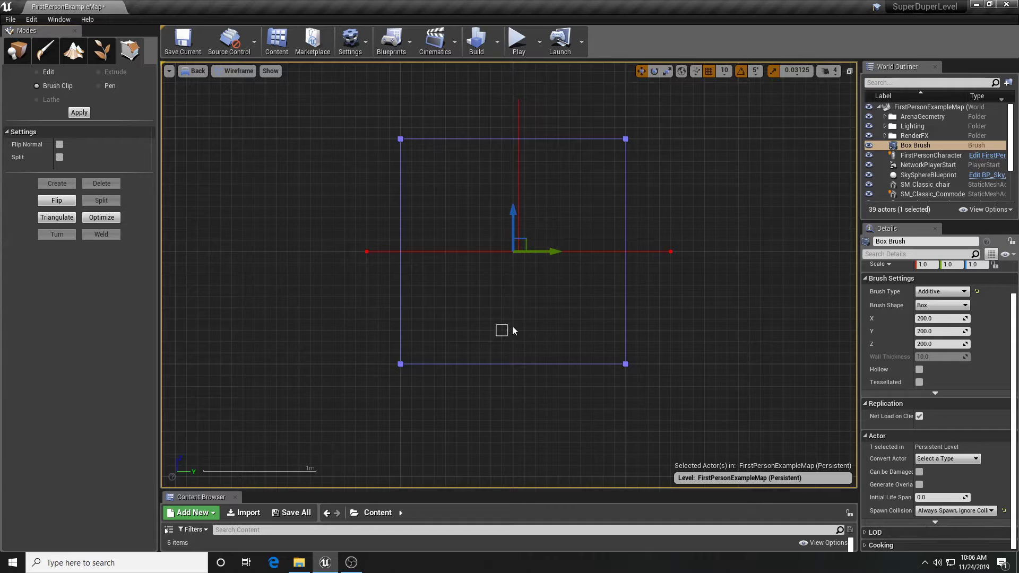
Try a Flip Normal clip and undo it, then split the Box Brush into two halves
{"action": "left_click", "coordinate": [59, 144]}
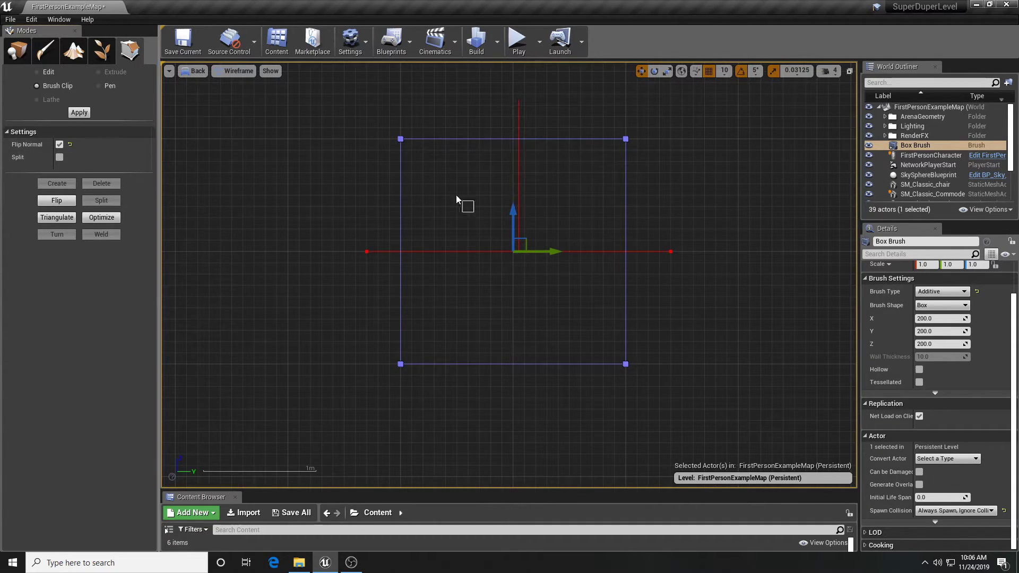
{"action": "left_click", "coordinate": [78, 114]}
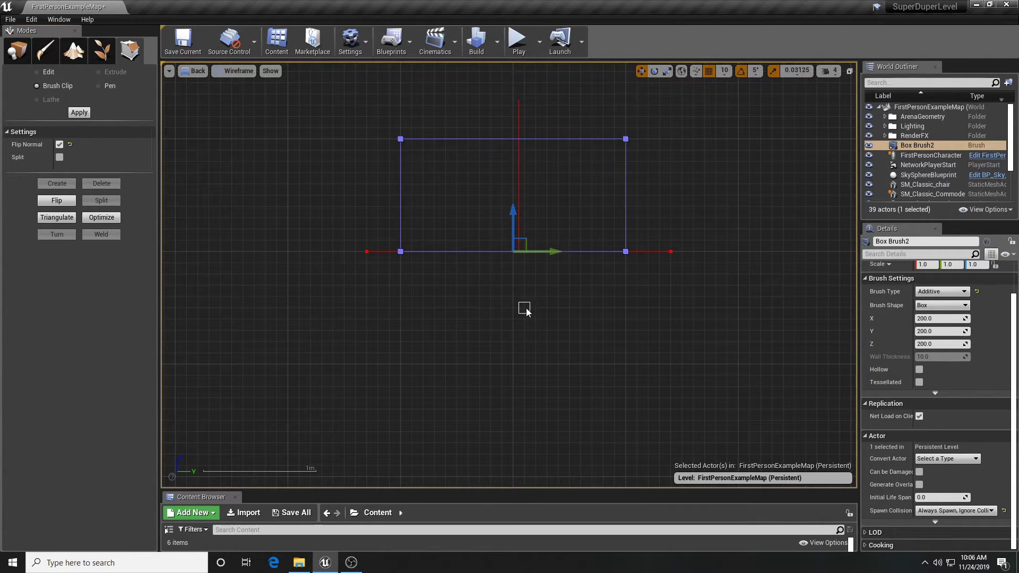
{"action": "key", "text": "ctrl+z"}
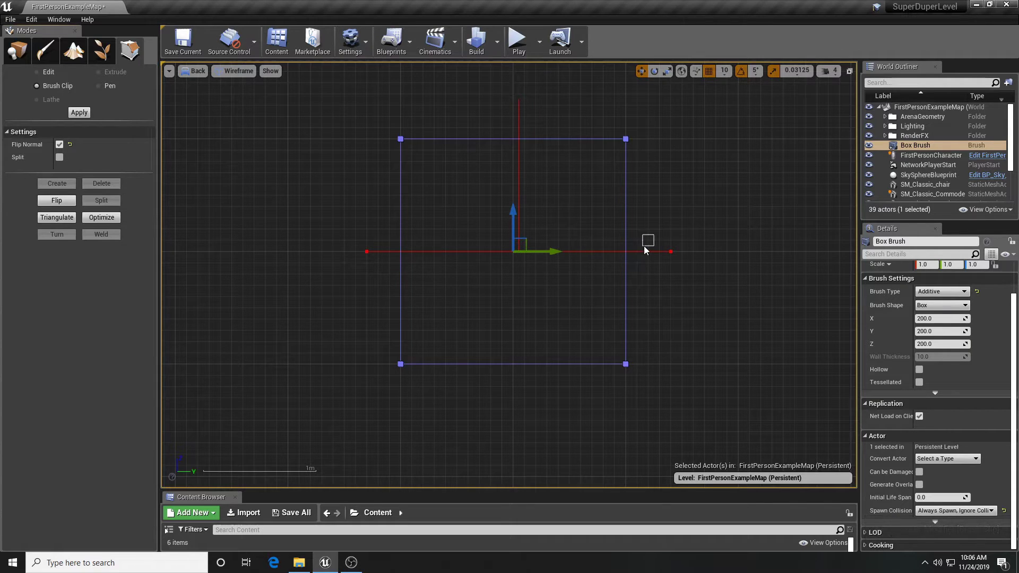
{"action": "left_click", "coordinate": [59, 157]}
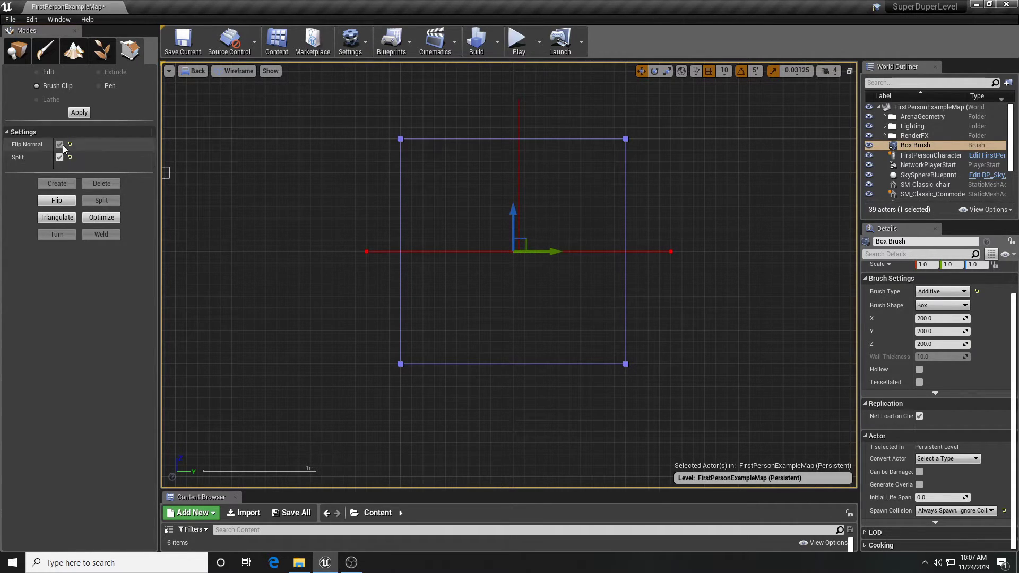
{"action": "left_click", "coordinate": [79, 112]}
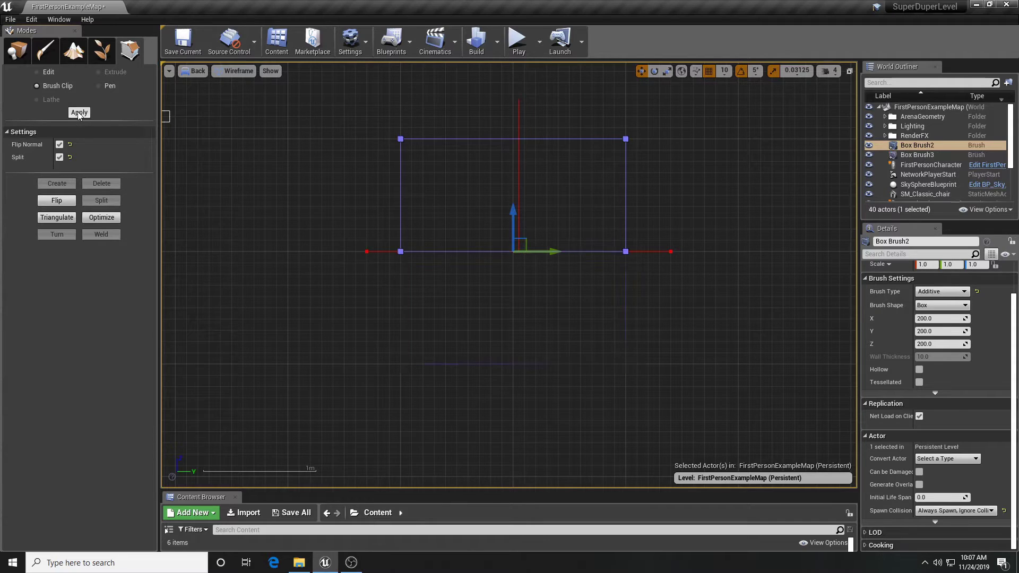
{"action": "left_click", "coordinate": [384, 245]}
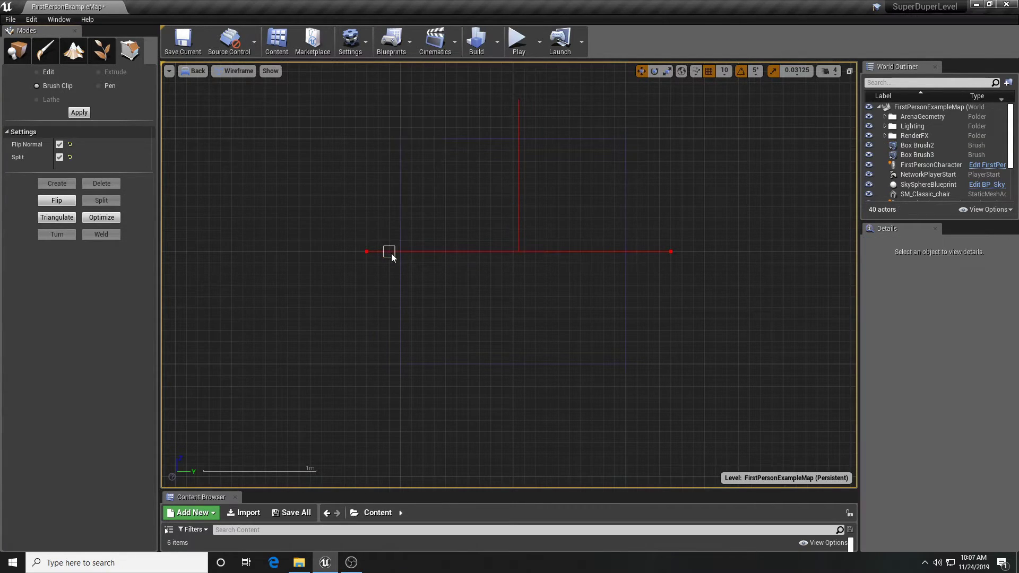
In Place mode, raise Box Brush2 and lower Box Brush3, then undo both moves
{"action": "left_click", "coordinate": [17, 53]}
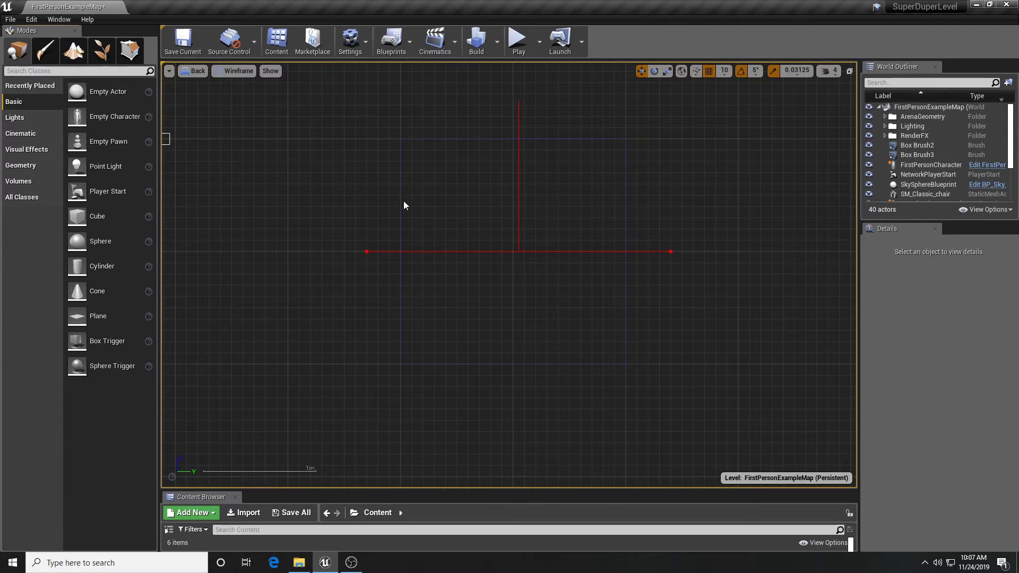
{"action": "left_click", "coordinate": [464, 139]}
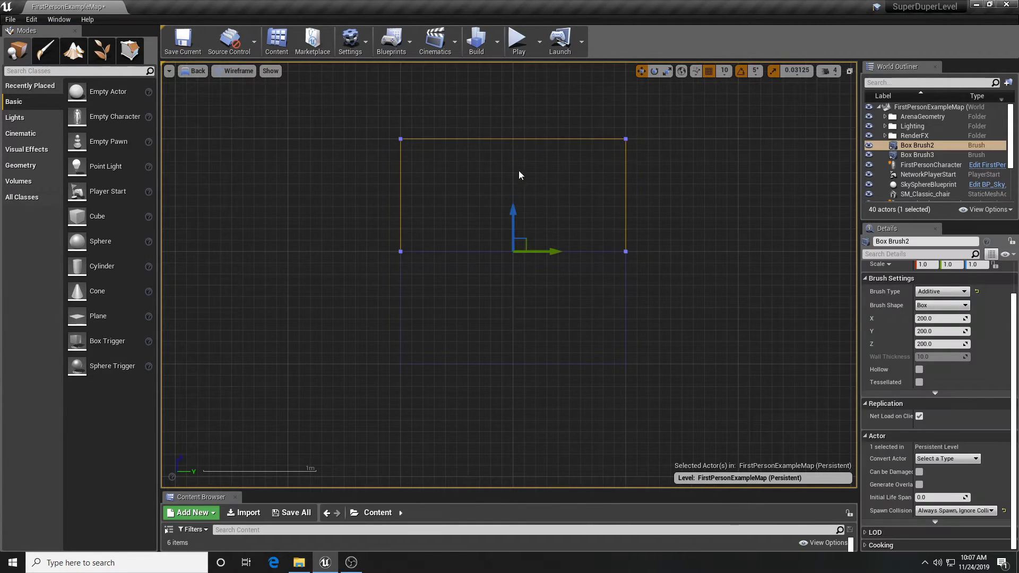
{"action": "left_click_drag", "start_coordinate": [513, 211], "coordinate": [512, 177]}
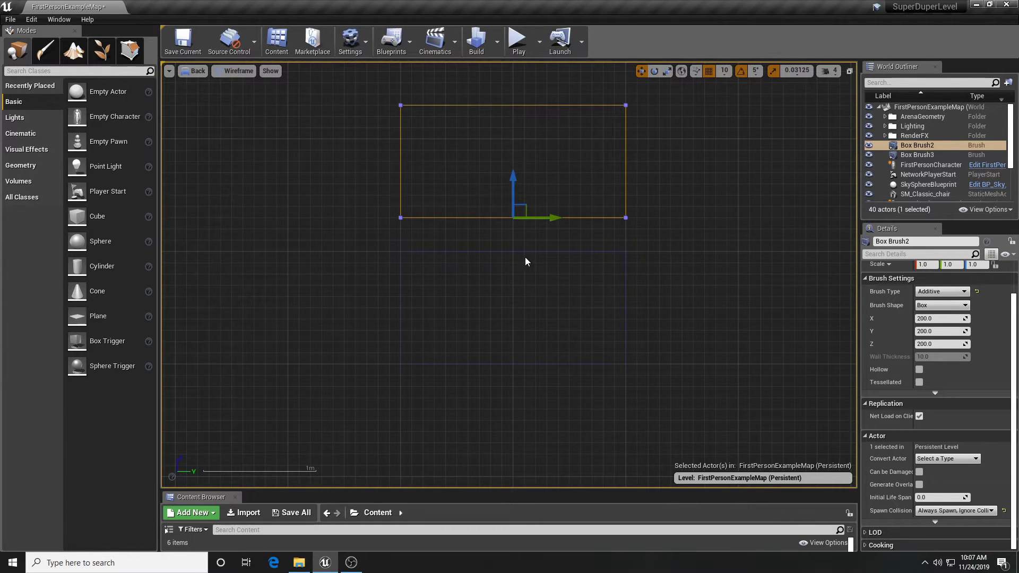
{"action": "left_click", "coordinate": [520, 250]}
{"action": "left_click_drag", "start_coordinate": [514, 212], "coordinate": [514, 236]}
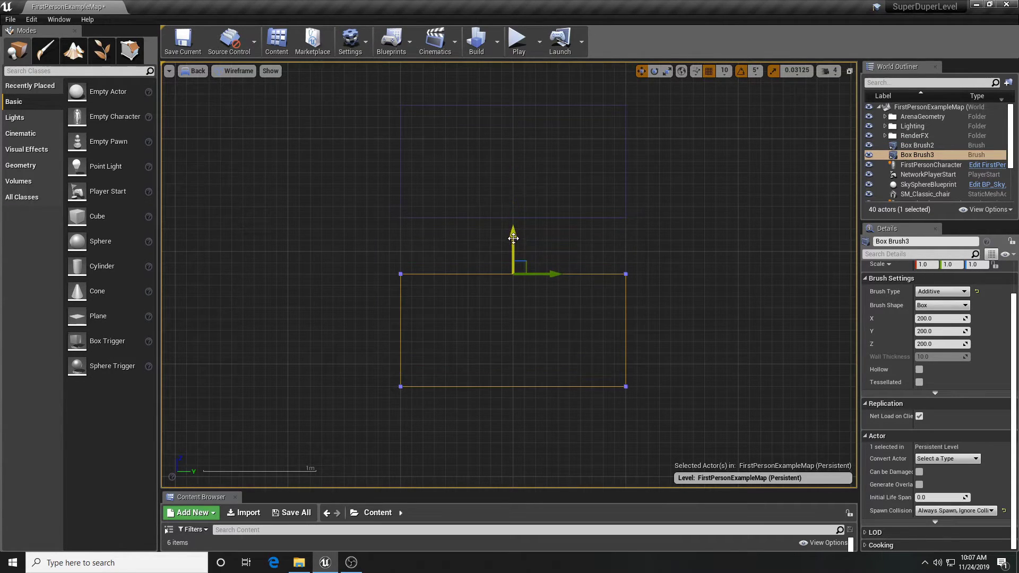
{"action": "key", "text": "ctrl+z"}
{"action": "key", "text": "ctrl+z"}
{"action": "key", "text": "ctrl+z"}
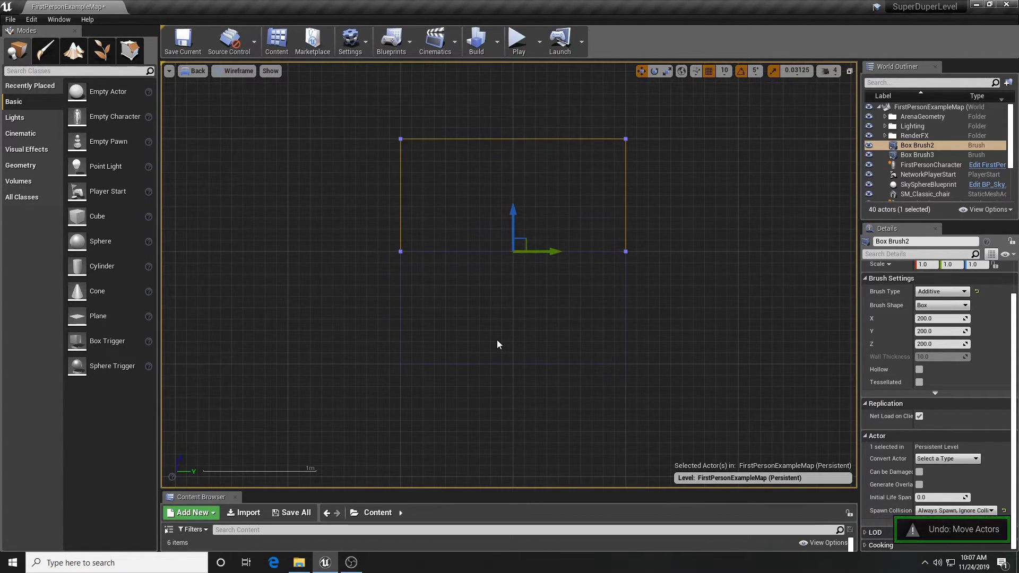
{"action": "key", "text": "ctrl+z"}
{"action": "key", "text": "ctrl+z"}
{"action": "key", "text": "ctrl+z"}
{"action": "key", "text": "ctrl+z"}
{"action": "key", "text": "ctrl+z"}
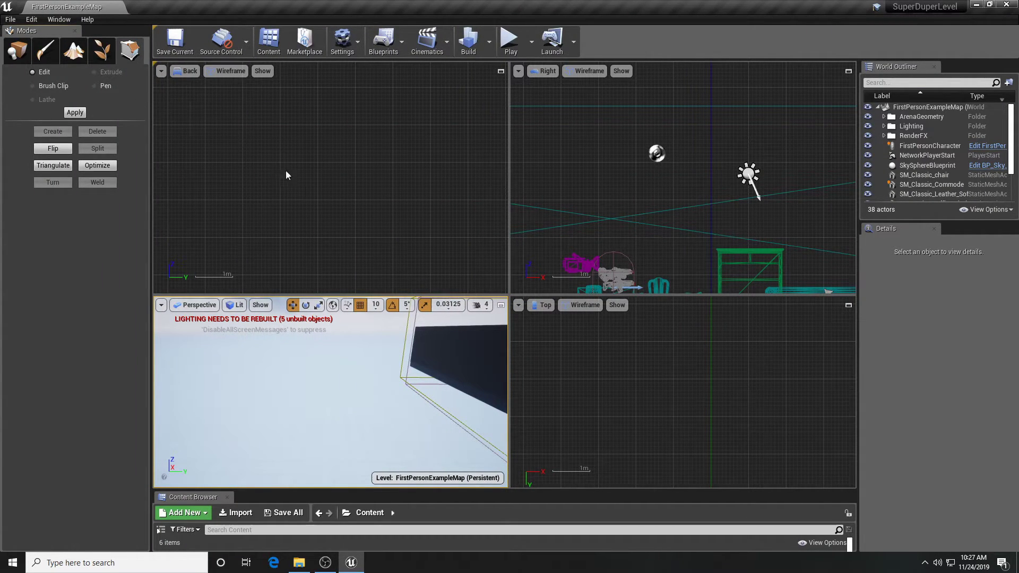
Choose the Pen tool with Create Brush Shape ticked and activate the Back viewport
{"action": "left_click_drag", "start_coordinate": [512, 294], "coordinate": [523, 288]}
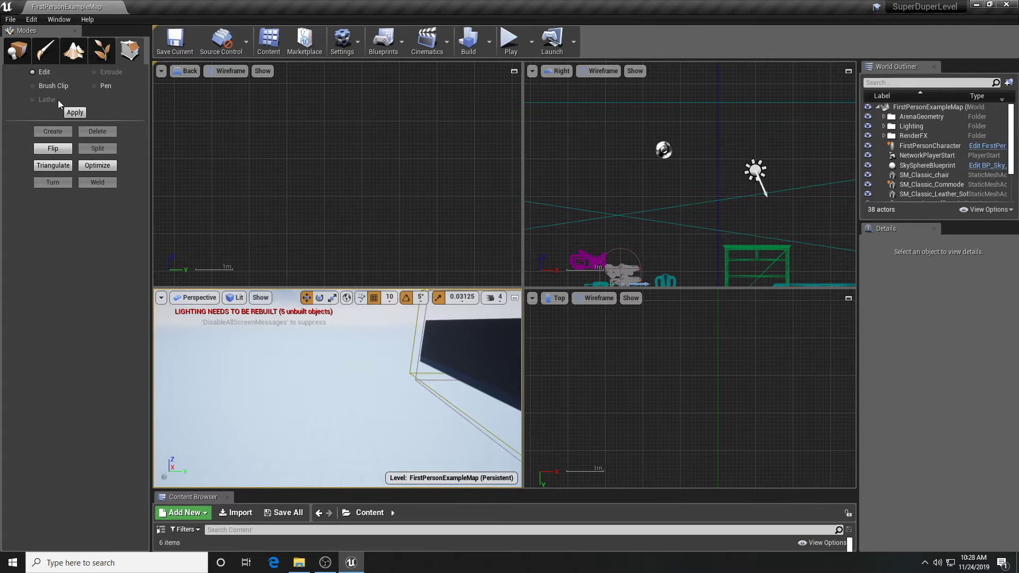
{"action": "left_click", "coordinate": [99, 85]}
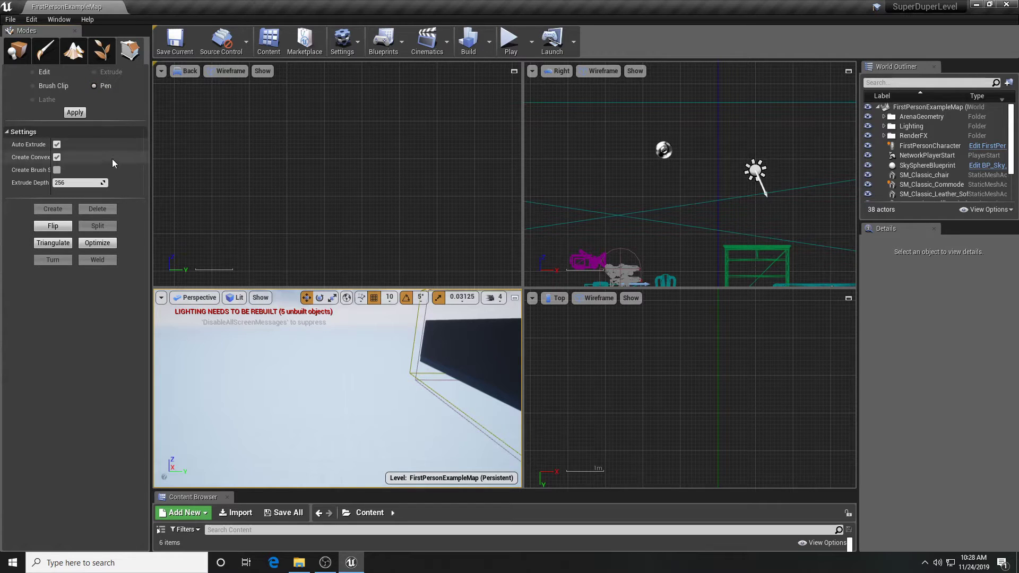
{"action": "left_click_drag", "start_coordinate": [151, 165], "coordinate": [225, 169]}
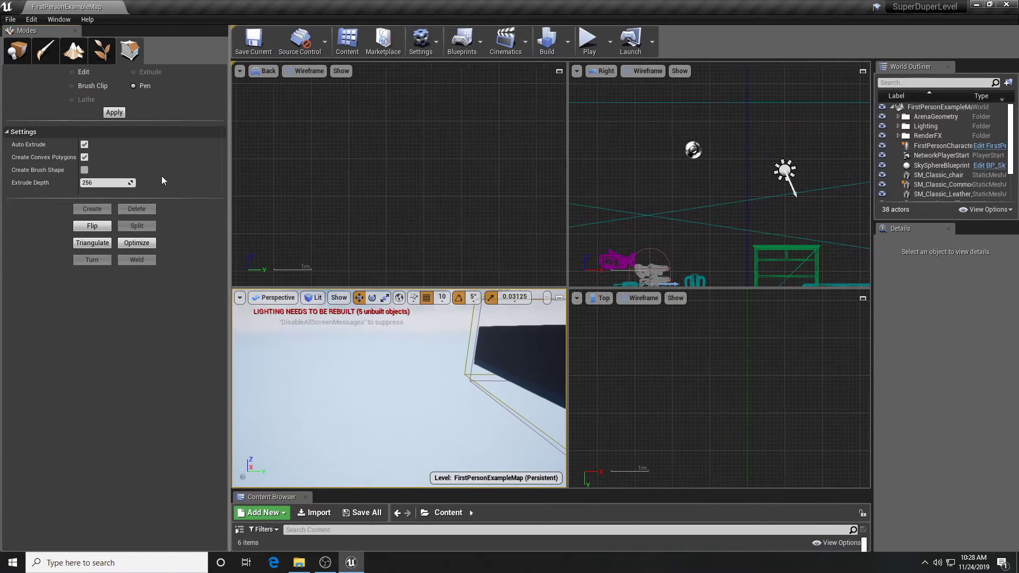
{"action": "left_click", "coordinate": [83, 170]}
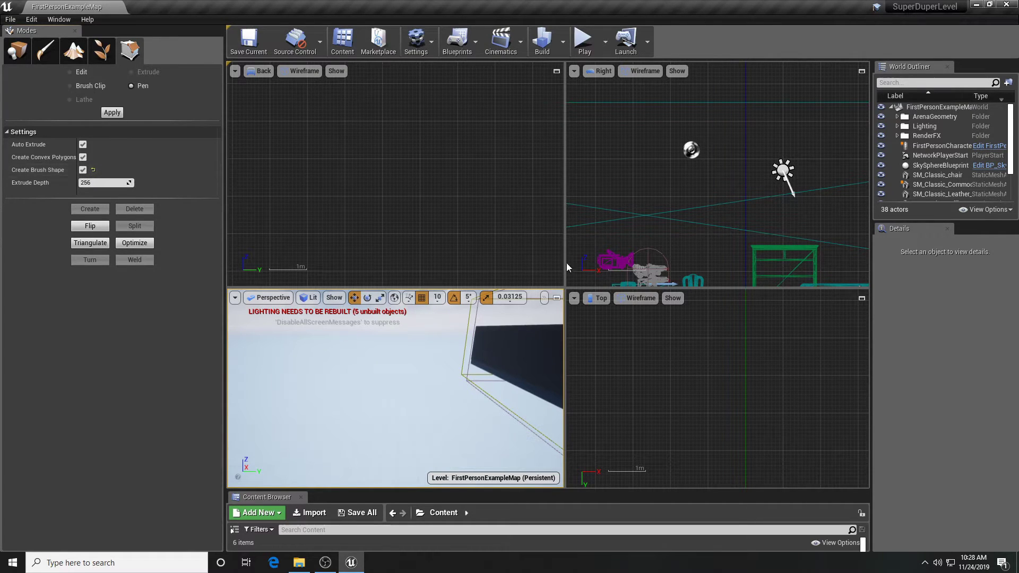
{"action": "left_click_drag", "start_coordinate": [223, 232], "coordinate": [140, 232]}
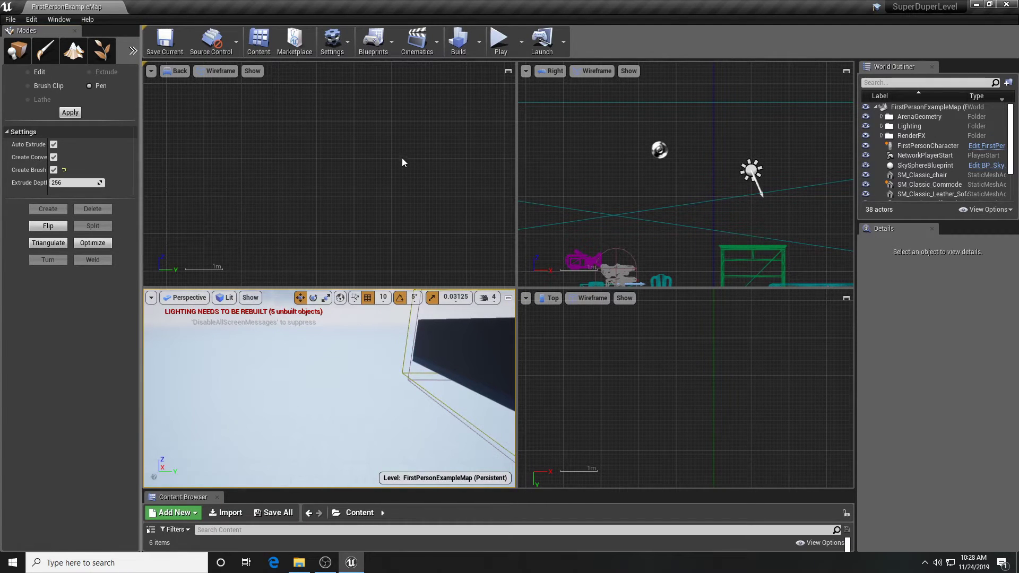
{"action": "left_click", "coordinate": [430, 147]}
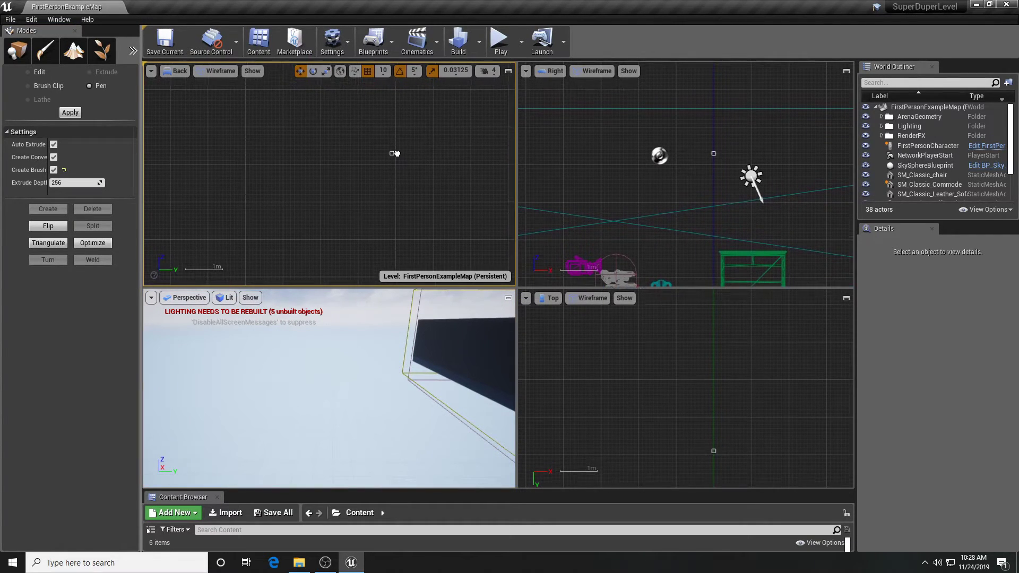
Trace a seven-point staircase profile in the maximized Back view and press Enter to make a BrushShape
{"action": "left_click", "coordinate": [509, 75]}
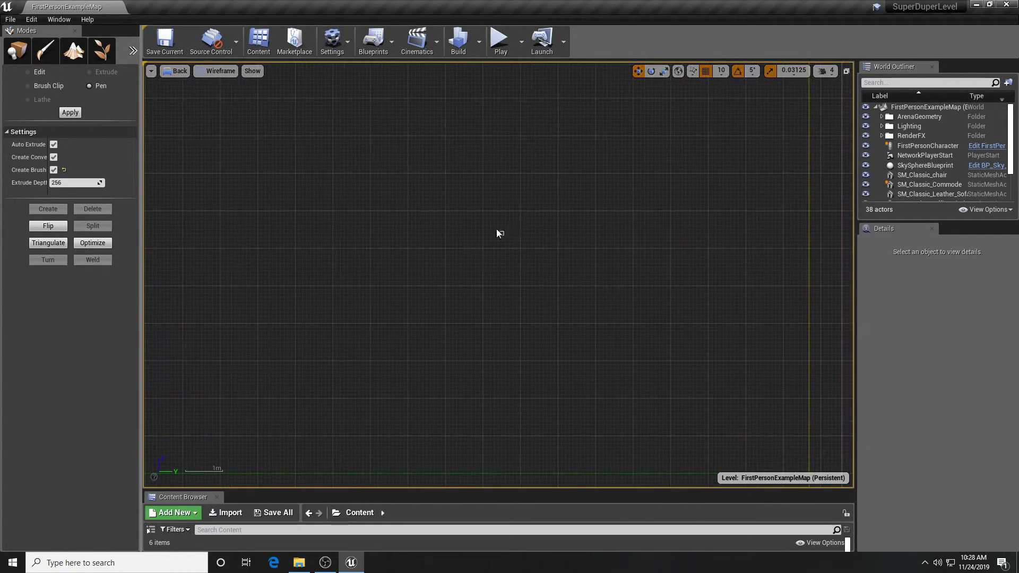
{"action": "left_click", "coordinate": [412, 140]}
{"action": "left_click", "coordinate": [445, 137]}
{"action": "left_click", "coordinate": [482, 210]}
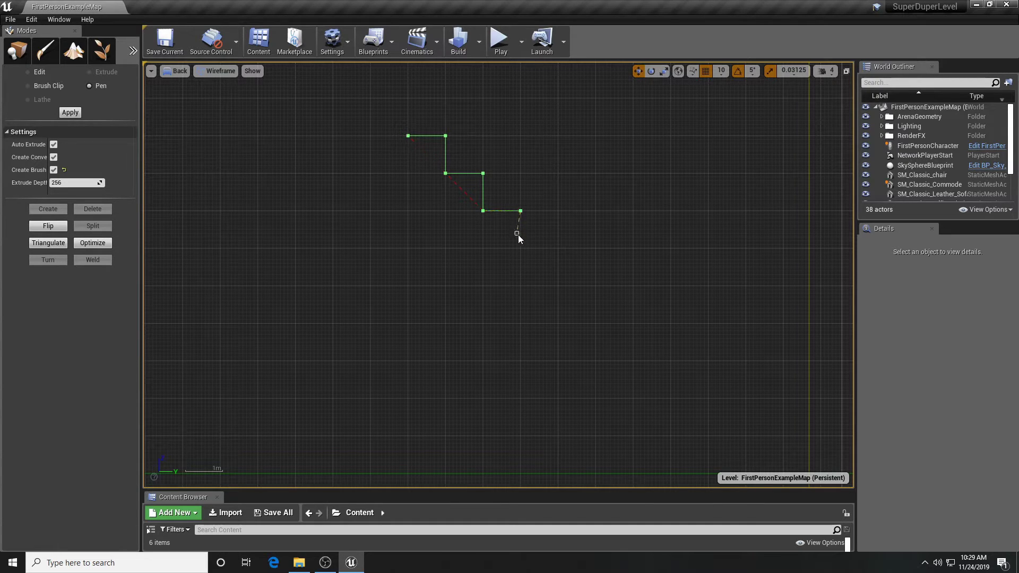
{"action": "left_click", "coordinate": [520, 249]}
{"action": "left_click", "coordinate": [596, 322]}
{"action": "left_click", "coordinate": [633, 361]}
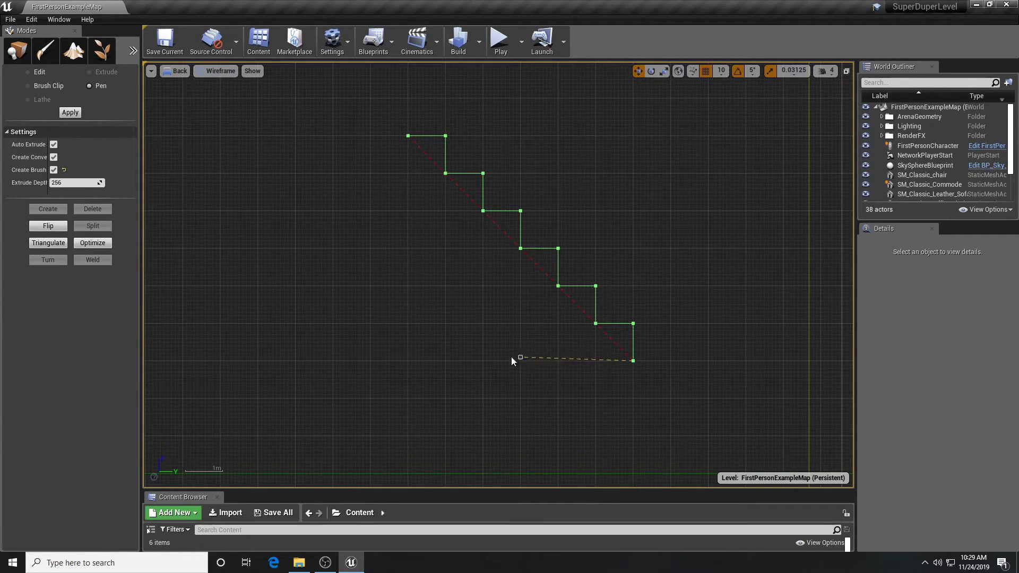
{"action": "left_click", "coordinate": [408, 361]}
{"action": "key", "text": "Return"}
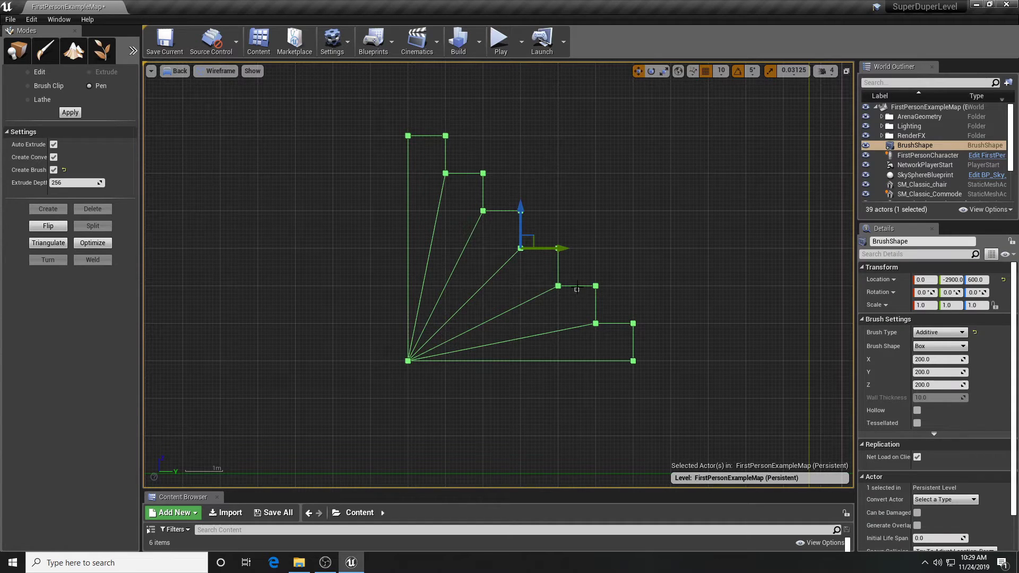
{"action": "left_click", "coordinate": [846, 71]}
{"action": "right_click_drag", "start_coordinate": [447, 345], "coordinate": [454, 322]}
{"action": "mouse_move", "coordinate": [355, 387]}
{"action": "right_mouse_down"}
{"action": "mouse_move", "coordinate": [450, 346]}
{"action": "mouse_move", "coordinate": [446, 357]}
{"action": "right_mouse_up"}
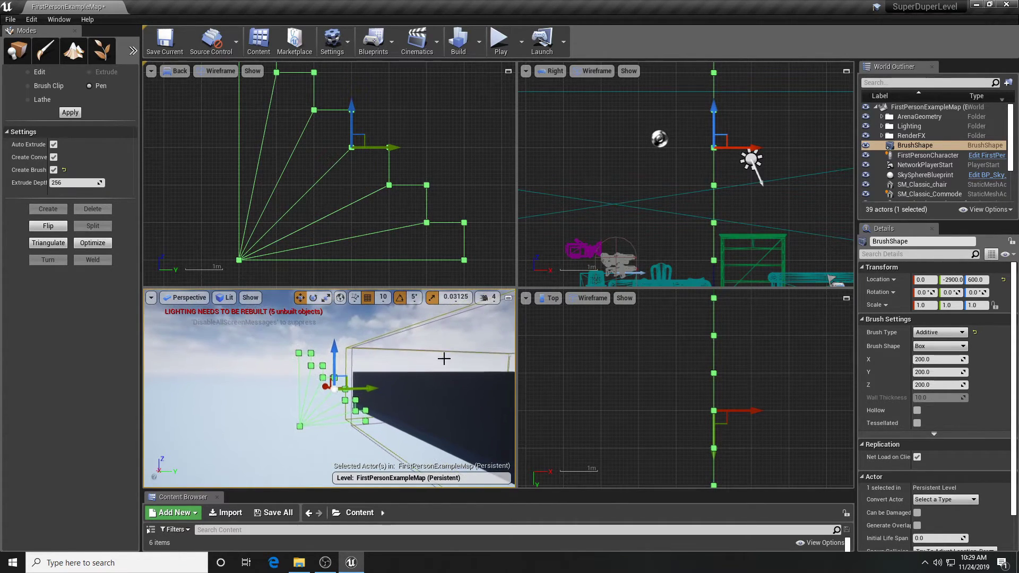
{"action": "left_click", "coordinate": [42, 100]}
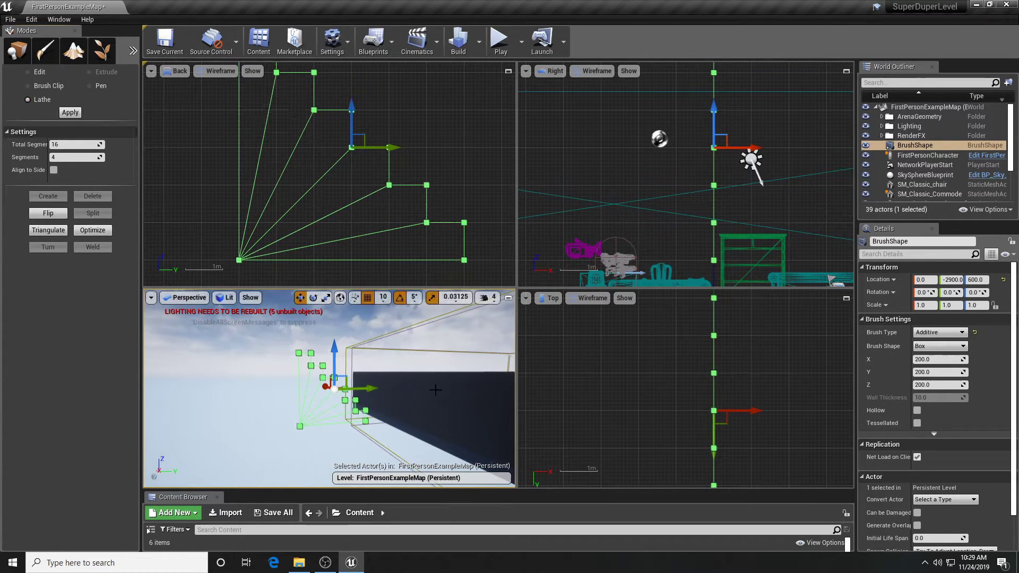
{"action": "right_click_drag", "start_coordinate": [418, 218], "coordinate": [468, 212]}
{"action": "scroll", "coordinate": [418, 215], "scroll_direction": "down", "scroll_amount": 3}
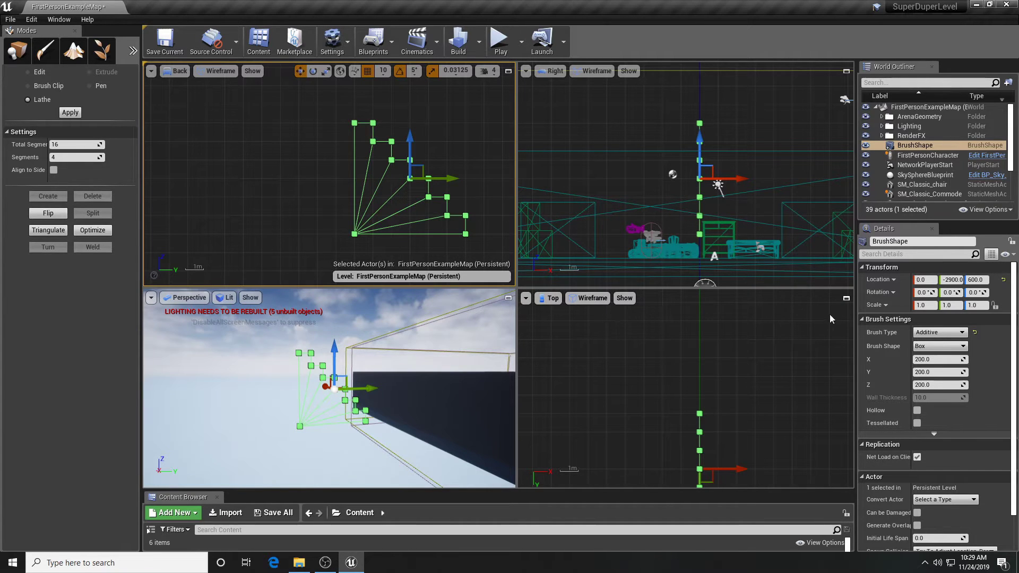
In the maximized, zoomed Top view, middle-click above the staircase shape to place the lathe pivot
{"action": "left_click", "coordinate": [846, 298]}
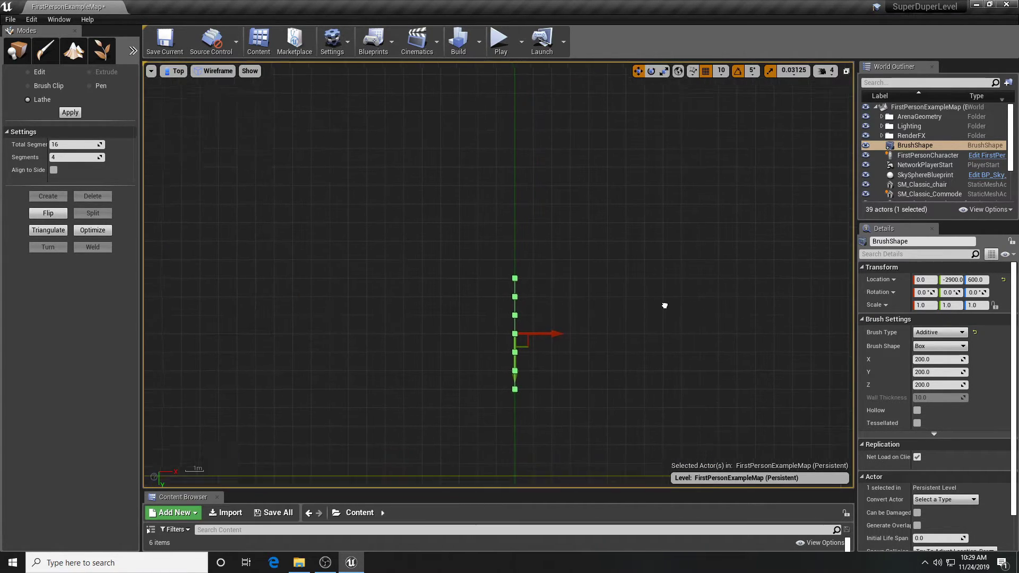
{"action": "scroll", "coordinate": [646, 252], "scroll_direction": "up", "scroll_amount": 4}
{"action": "right_click_drag", "start_coordinate": [556, 243], "coordinate": [601, 253]}
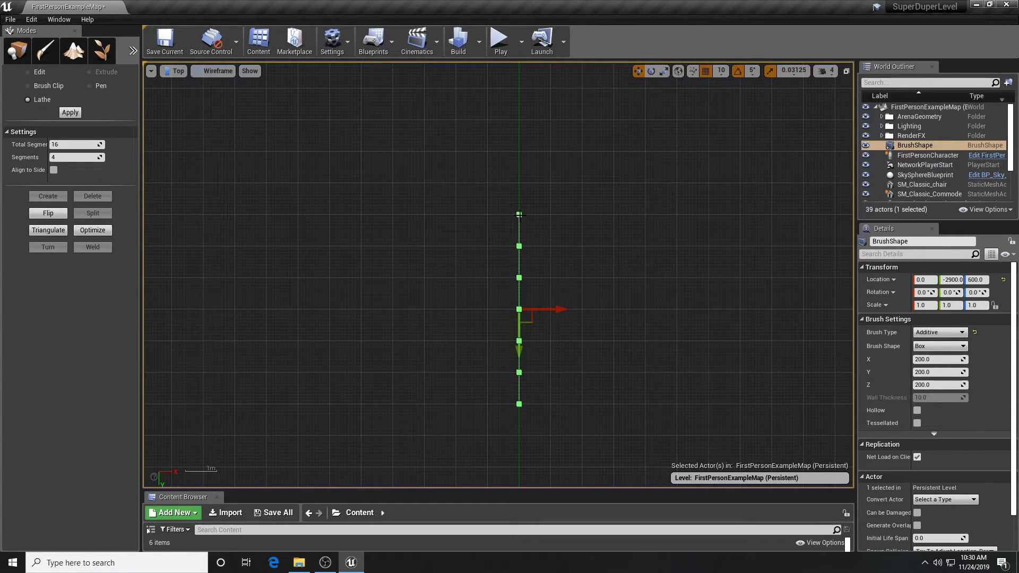
{"action": "middle_click", "coordinate": [519, 120], "text": "alt"}
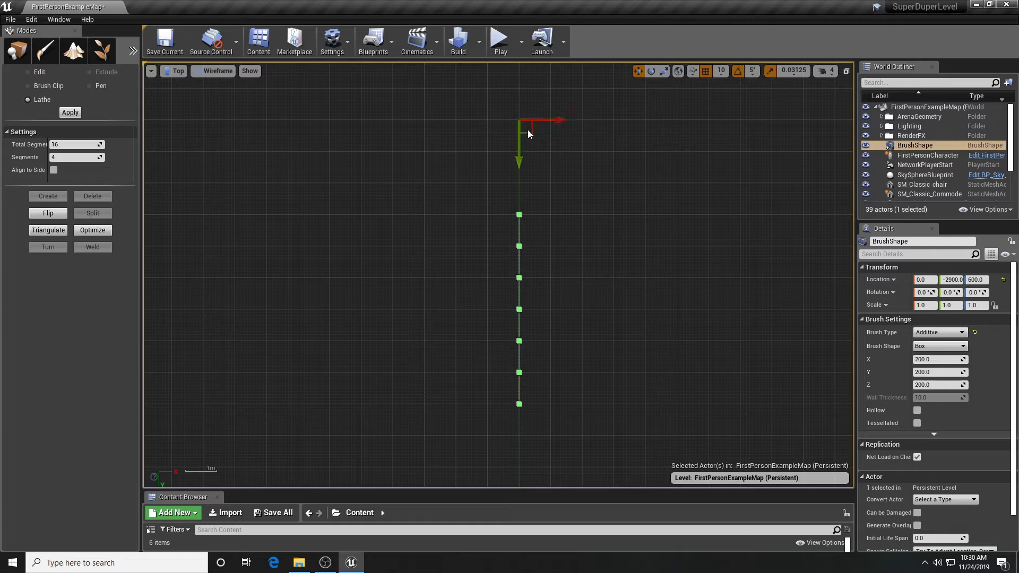
{"action": "left_click_drag", "start_coordinate": [519, 142], "coordinate": [519, 192]}
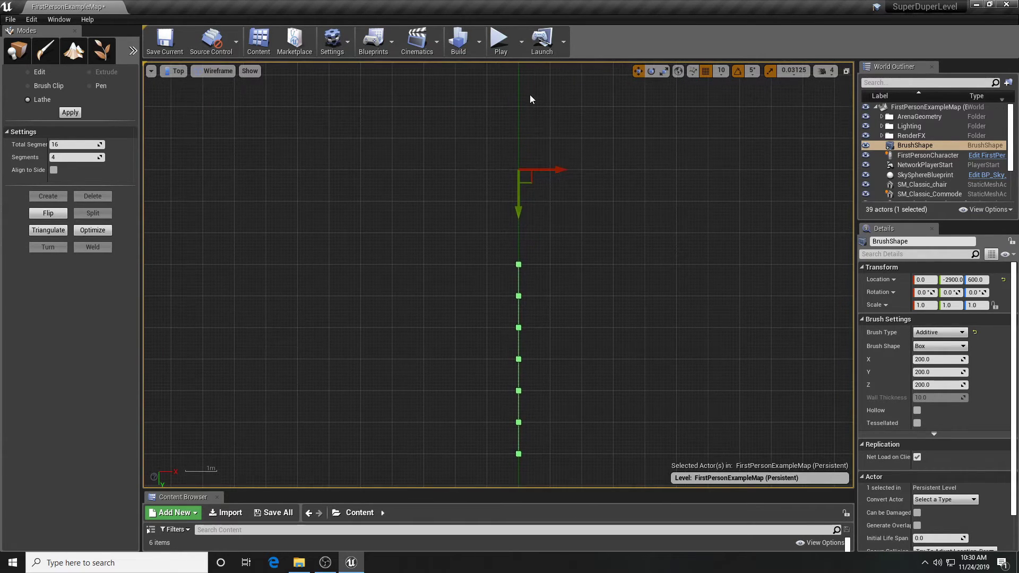
{"action": "right_click_drag", "start_coordinate": [548, 232], "coordinate": [550, 184]}
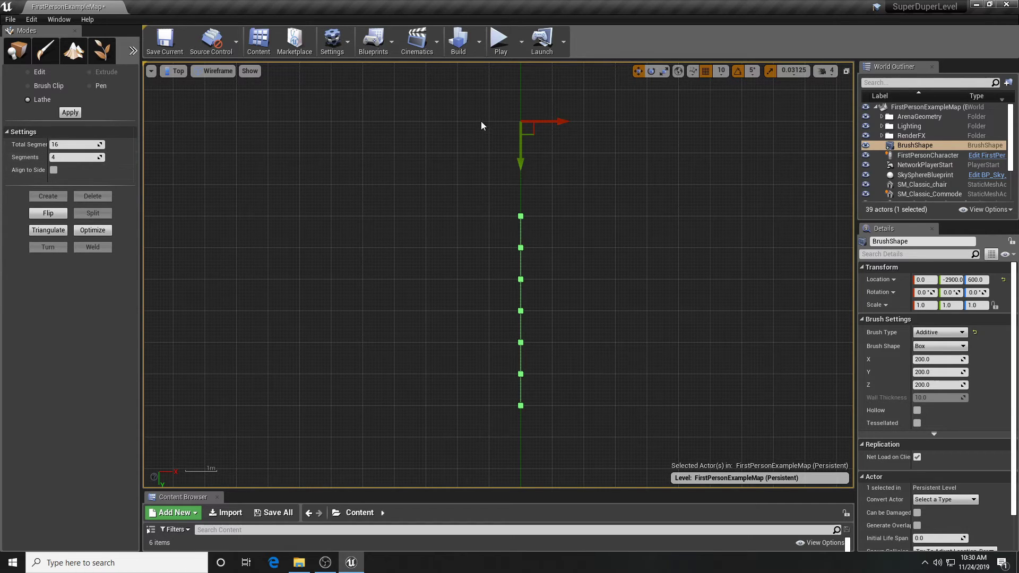
Lathe the shape around the pivot and view the quarter-circle brush in maximized Perspective
{"action": "left_click", "coordinate": [70, 113]}
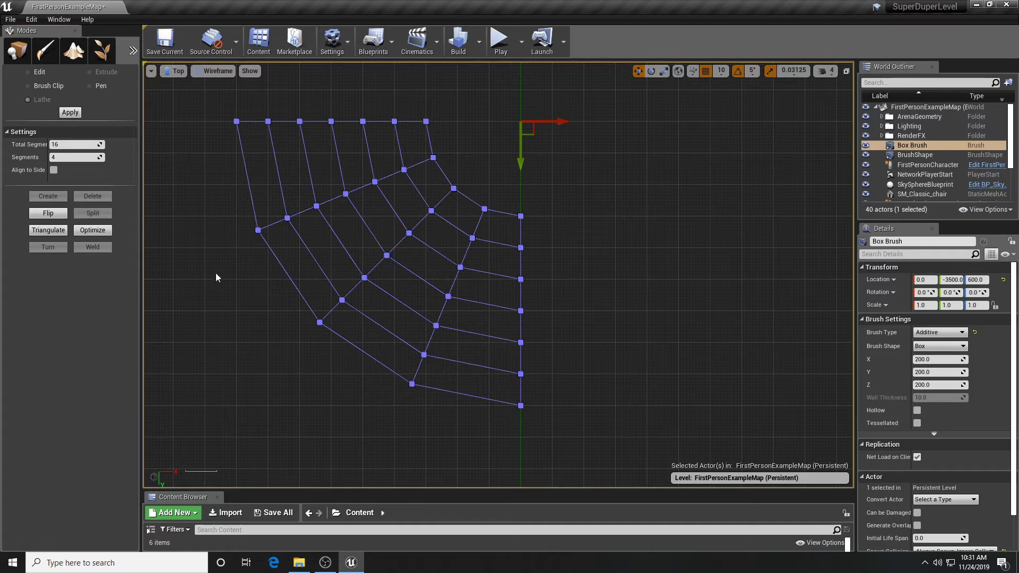
{"action": "left_click", "coordinate": [846, 71]}
{"action": "right_click_drag", "start_coordinate": [435, 378], "coordinate": [392, 385]}
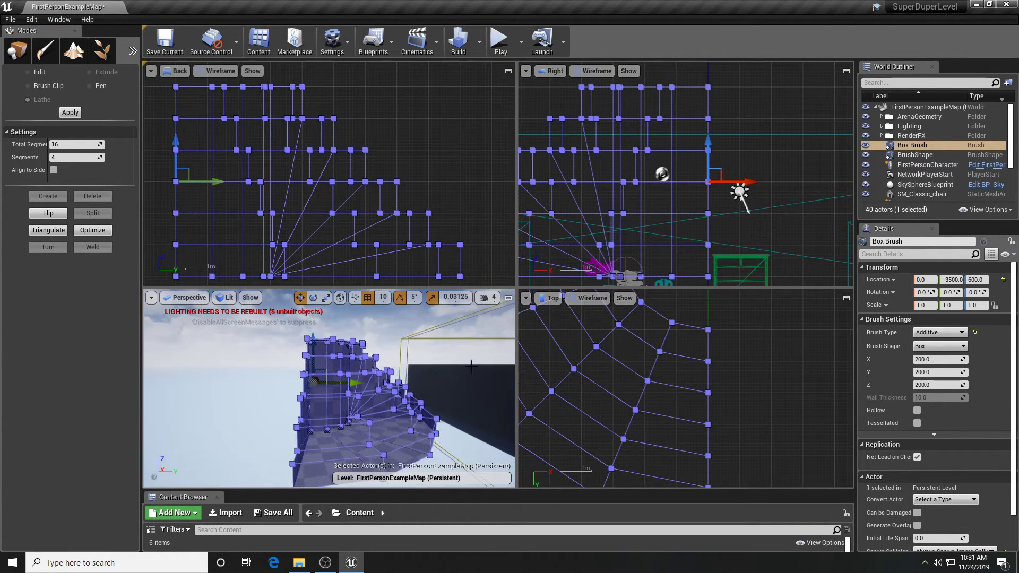
{"action": "left_click", "coordinate": [508, 303]}
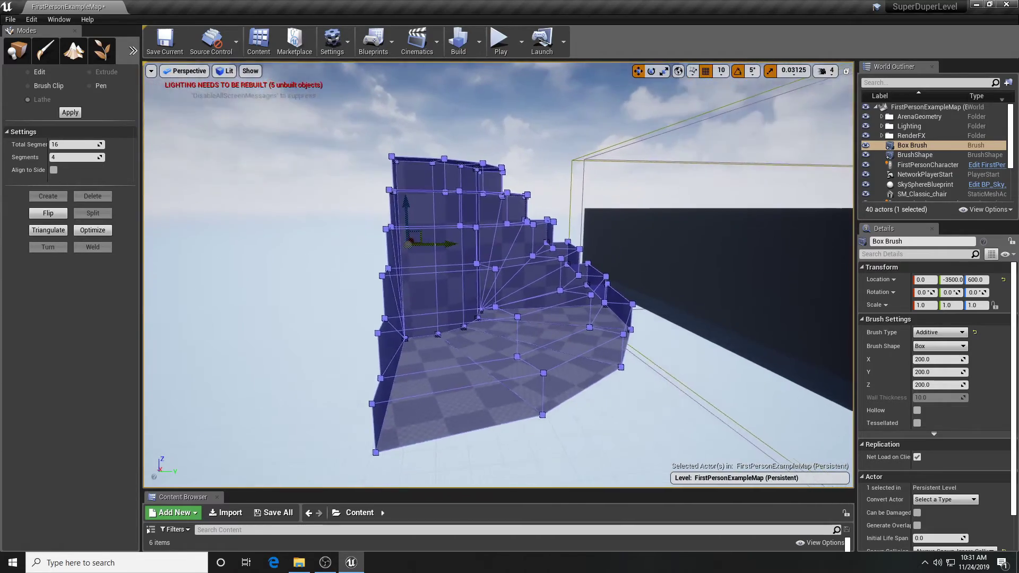
{"action": "mouse_move", "coordinate": [508, 303]}
{"action": "right_mouse_down"}
{"action": "mouse_move", "coordinate": [589, 303]}
{"action": "mouse_move", "coordinate": [504, 303]}
{"action": "mouse_move", "coordinate": [522, 300]}
{"action": "mouse_move", "coordinate": [536, 265]}
{"action": "mouse_move", "coordinate": [546, 282]}
{"action": "mouse_move", "coordinate": [600, 287]}
{"action": "mouse_move", "coordinate": [483, 319]}
{"action": "right_mouse_up"}
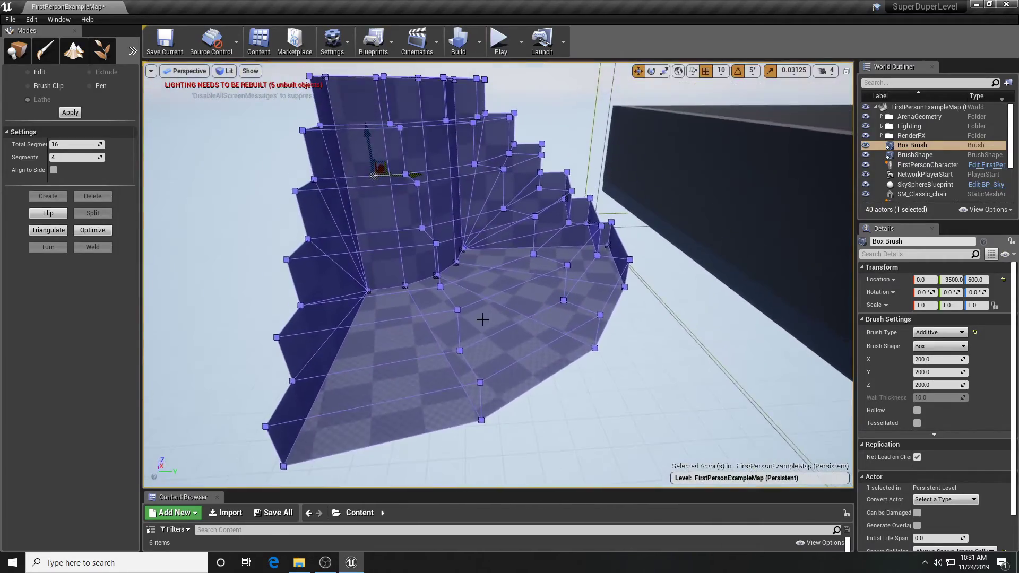
Flip the lathed brush so its steps face outward, orbiting to inspect it
{"action": "left_click", "coordinate": [47, 213]}
{"action": "mouse_move", "coordinate": [302, 297]}
{"action": "right_mouse_down"}
{"action": "mouse_move", "coordinate": [318, 294]}
{"action": "mouse_move", "coordinate": [281, 292]}
{"action": "mouse_move", "coordinate": [334, 283]}
{"action": "mouse_move", "coordinate": [348, 316]}
{"action": "right_mouse_up"}
{"action": "mouse_move", "coordinate": [397, 341]}
{"action": "right_mouse_down"}
{"action": "mouse_move", "coordinate": [380, 355]}
{"action": "mouse_move", "coordinate": [407, 341]}
{"action": "mouse_move", "coordinate": [397, 354]}
{"action": "right_mouse_up"}
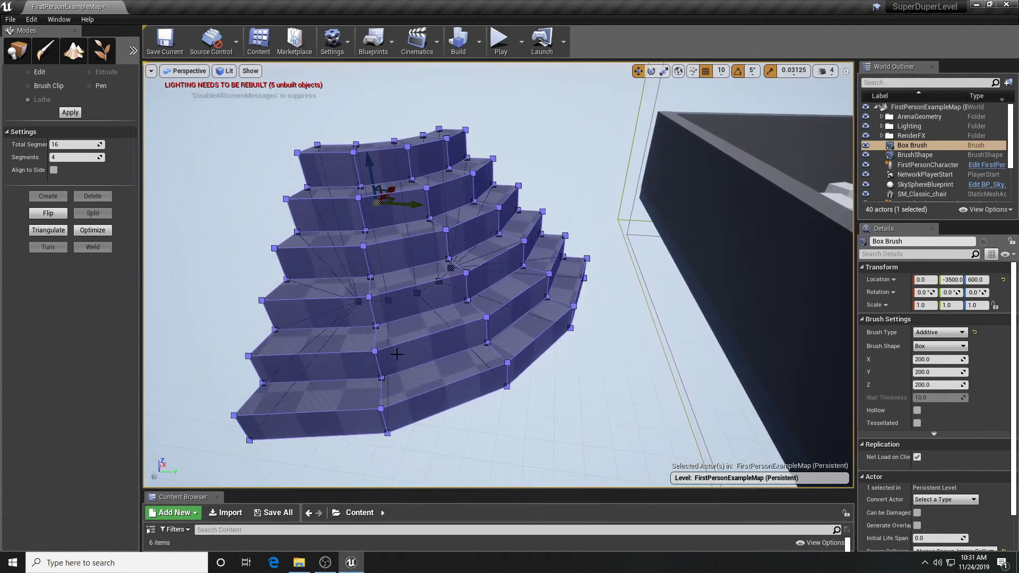
Undo the lathe, re-place the pivot above the shape in Top view, and set 24 total segments, 12 segments
{"action": "key", "text": "ctrl+z"}
{"action": "key", "text": "ctrl+z"}
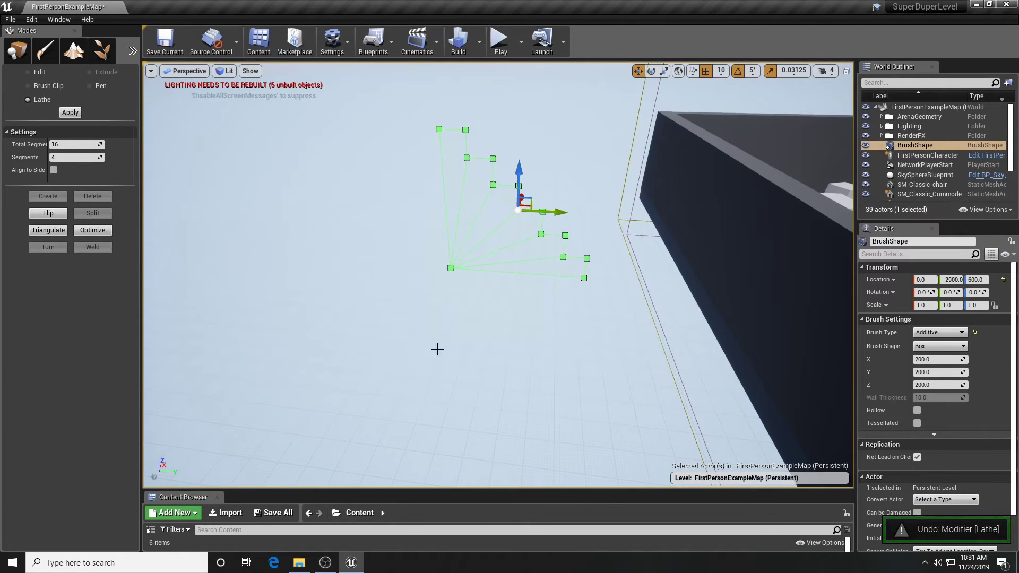
{"action": "left_click", "coordinate": [845, 71]}
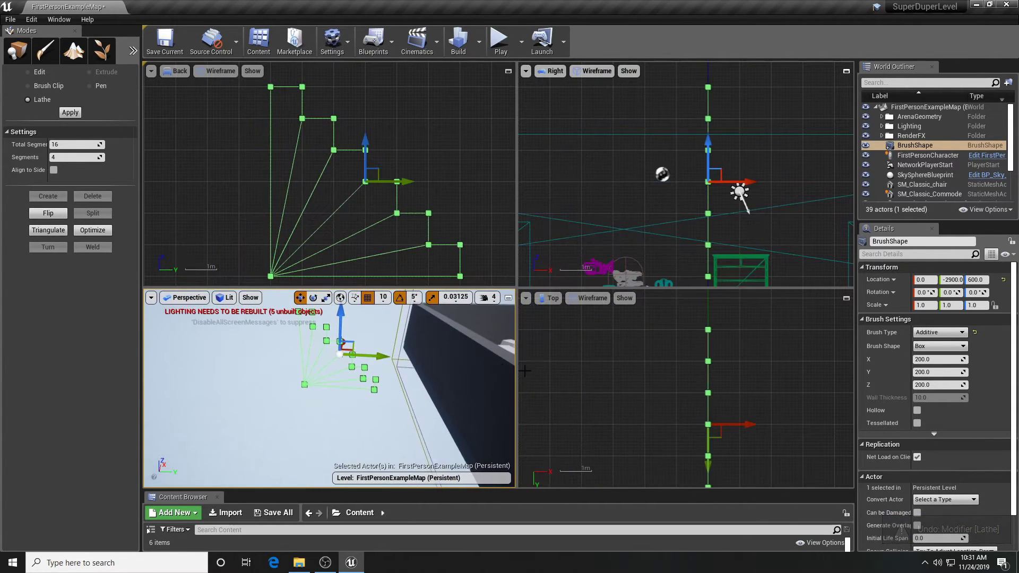
{"action": "left_click", "coordinate": [846, 297]}
{"action": "right_click_drag", "start_coordinate": [543, 292], "coordinate": [614, 295]}
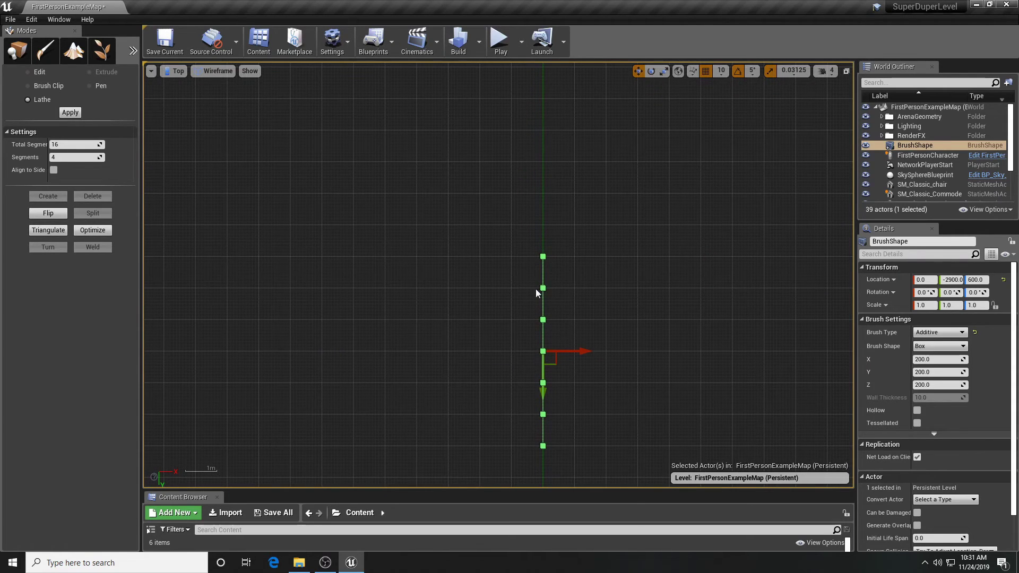
{"action": "right_click", "coordinate": [542, 161], "text": "ctrl"}
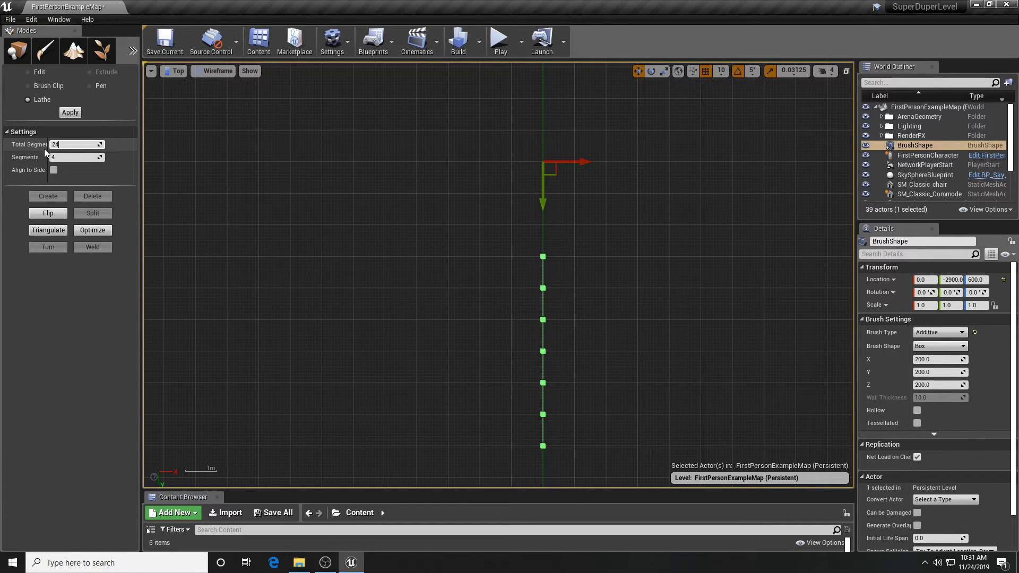
{"action": "left_click", "coordinate": [61, 158]}
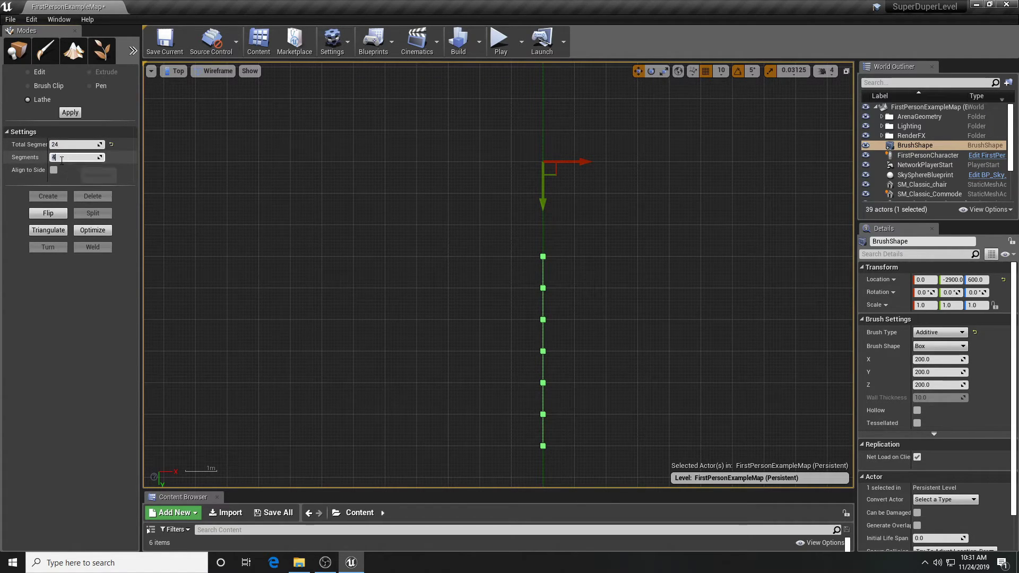
{"action": "key", "text": "Return"}
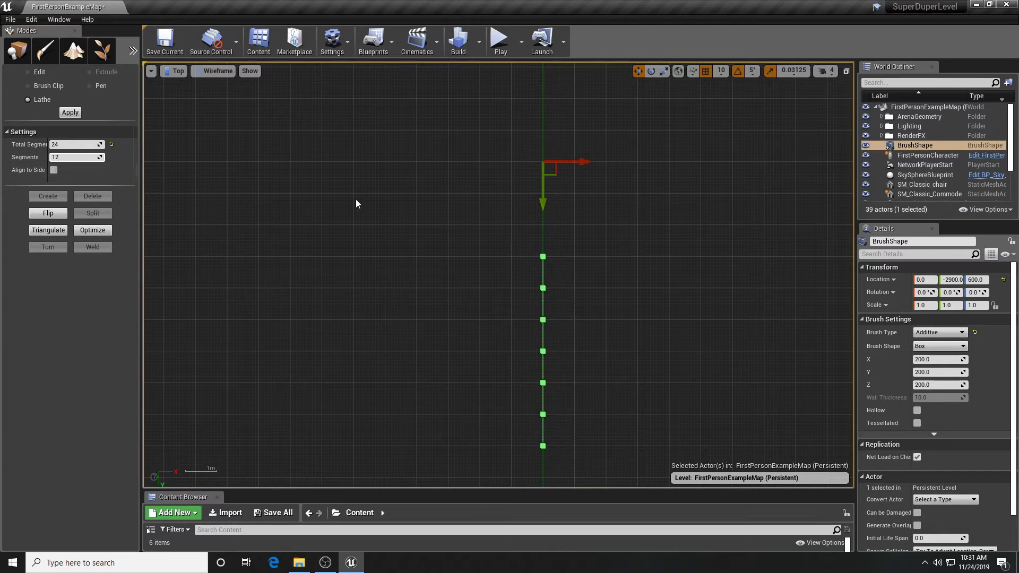
Lathe the half-circle brush and flip its faces into solid stairs in maximized Perspective
{"action": "left_click", "coordinate": [71, 113]}
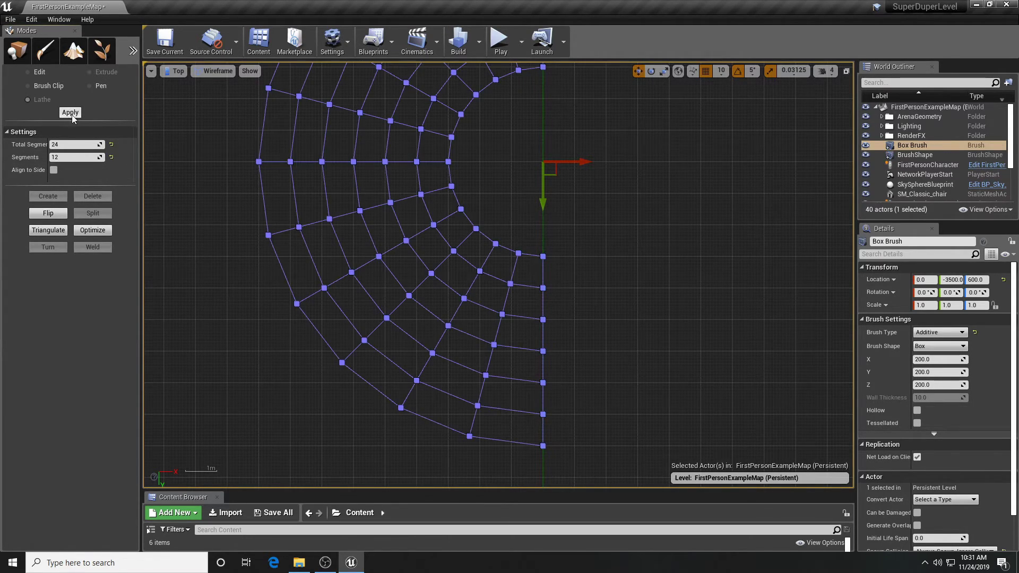
{"action": "mouse_move", "coordinate": [524, 234]}
{"action": "right_mouse_down"}
{"action": "mouse_move", "coordinate": [521, 297]}
{"action": "mouse_move", "coordinate": [482, 325]}
{"action": "mouse_move", "coordinate": [479, 309]}
{"action": "mouse_move", "coordinate": [478, 320]}
{"action": "right_mouse_up"}
{"action": "left_click", "coordinate": [846, 71]}
{"action": "left_click", "coordinate": [508, 298]}
{"action": "left_click", "coordinate": [47, 215]}
{"action": "mouse_move", "coordinate": [297, 254]}
{"action": "right_mouse_down"}
{"action": "mouse_move", "coordinate": [340, 257]}
{"action": "mouse_move", "coordinate": [303, 260]}
{"action": "mouse_move", "coordinate": [318, 297]}
{"action": "mouse_move", "coordinate": [344, 304]}
{"action": "right_mouse_up"}
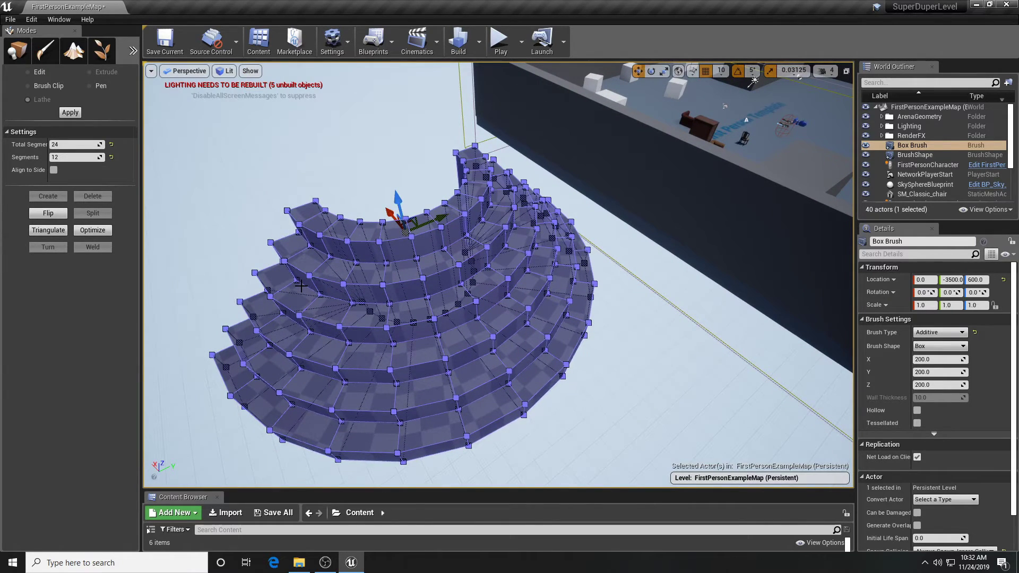
Try scaling the stair brush vertically with the scale gizmo, then undo the change
{"action": "key", "text": "e"}
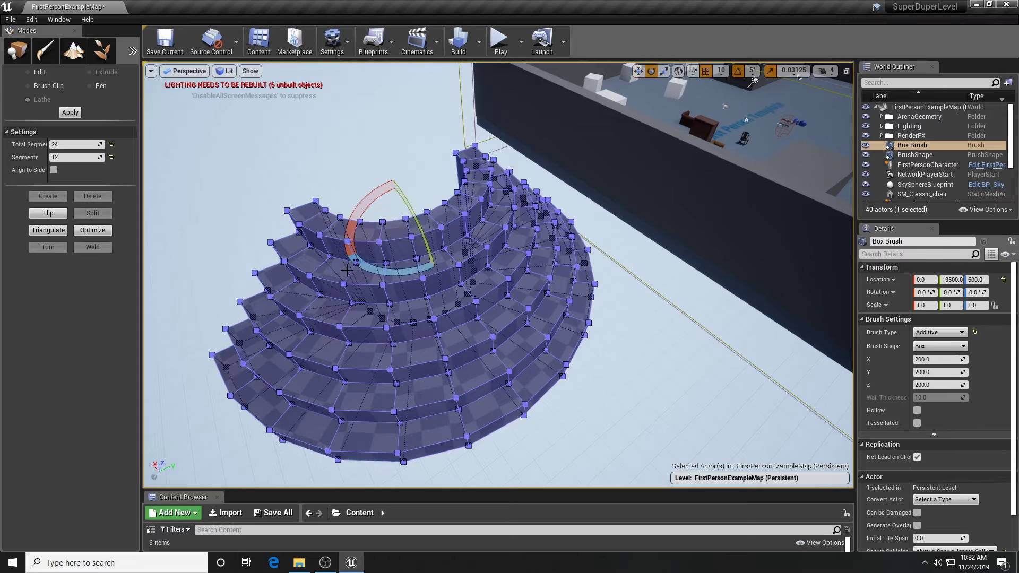
{"action": "key", "text": "r"}
{"action": "left_click_drag", "start_coordinate": [398, 202], "coordinate": [398, 233]}
{"action": "right_click_drag", "start_coordinate": [459, 265], "coordinate": [400, 207]}
{"action": "left_click_drag", "start_coordinate": [464, 273], "coordinate": [465, 297]}
{"action": "key", "text": "ctrl+z"}
{"action": "key", "text": "ctrl+z"}
Deselect the stairs, fly the camera around the curved staircase, and reselect it
{"action": "right_click_drag", "start_coordinate": [400, 191], "coordinate": [399, 191]}
{"action": "left_click", "coordinate": [493, 181]}
{"action": "right_click_drag", "start_coordinate": [493, 180], "coordinate": [492, 181]}
{"action": "right_click_drag", "start_coordinate": [561, 256], "coordinate": [561, 257]}
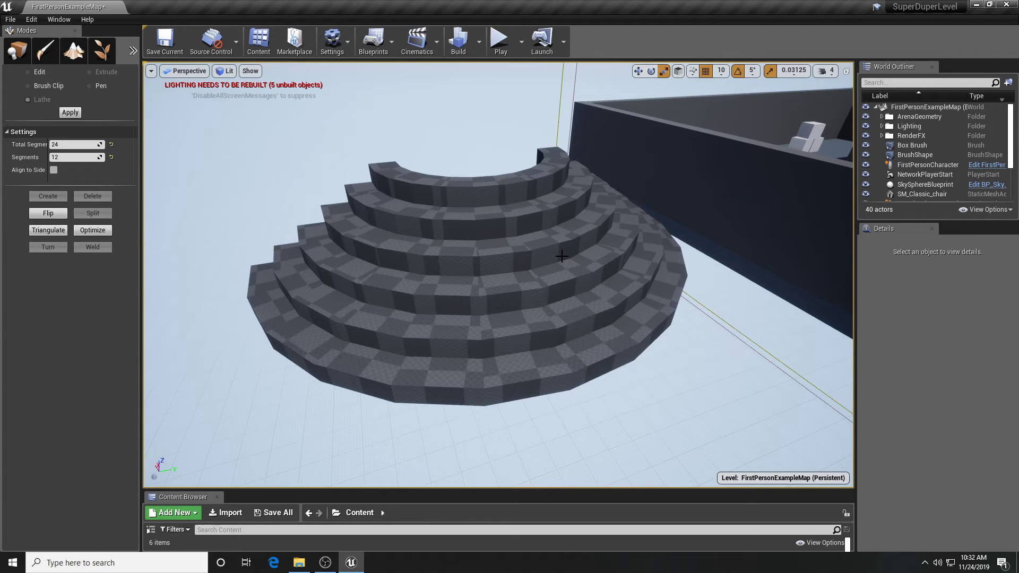
{"action": "right_click_drag", "start_coordinate": [561, 256], "coordinate": [569, 256]}
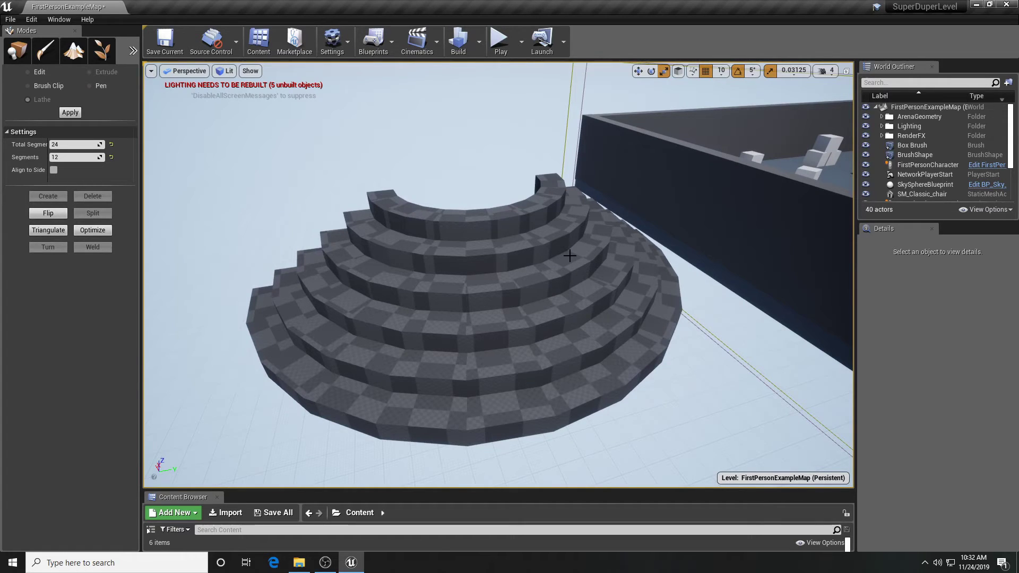
{"action": "left_click", "coordinate": [583, 260]}
Undo the last brush change and the stair flip, then switch back to the move gizmo
{"action": "key", "text": "ctrl+z"}
{"action": "key", "text": "ctrl+z"}
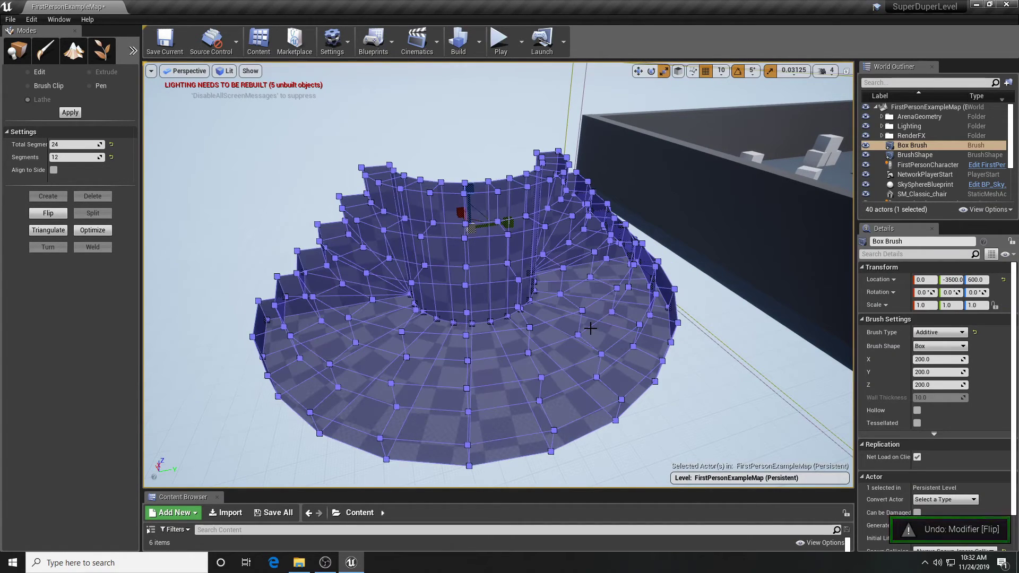
{"action": "key", "text": "ctrl+z"}
{"action": "right_click_drag", "start_coordinate": [616, 302], "coordinate": [615, 302]}
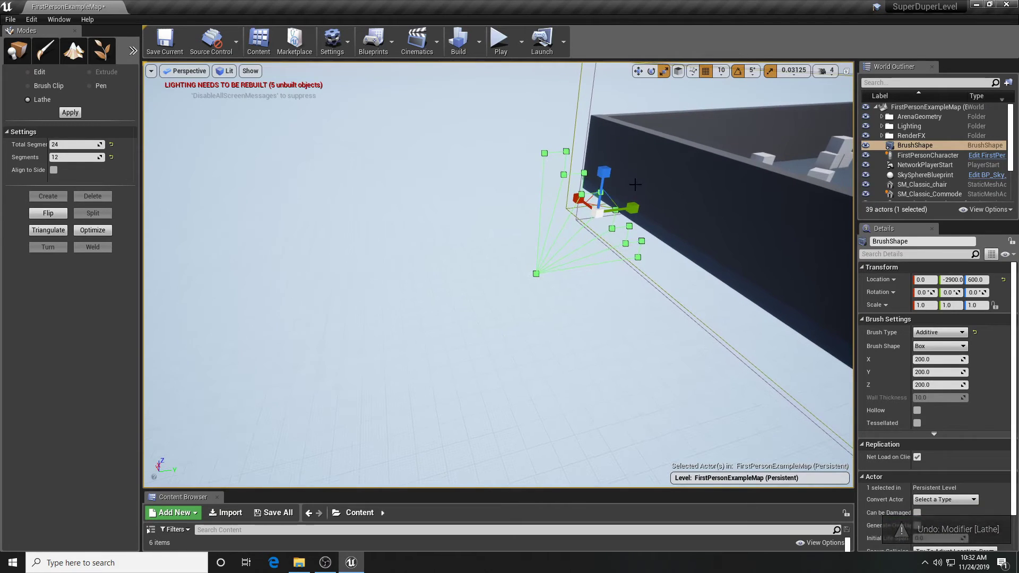
{"action": "key", "text": "w"}
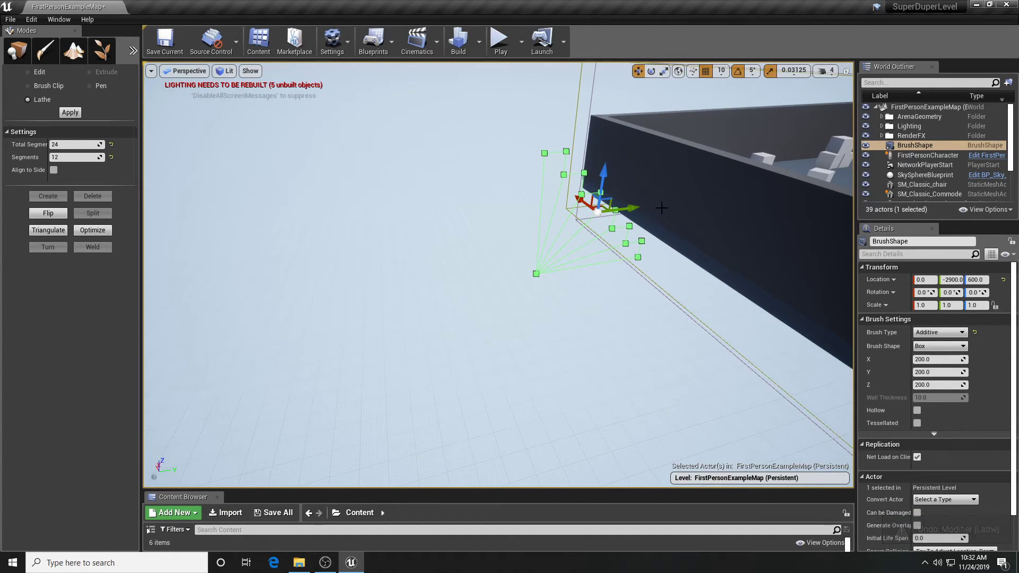
In the maximized Top view, reselect BrushShape and move its pivot below the stair points
{"action": "left_click", "coordinate": [846, 71]}
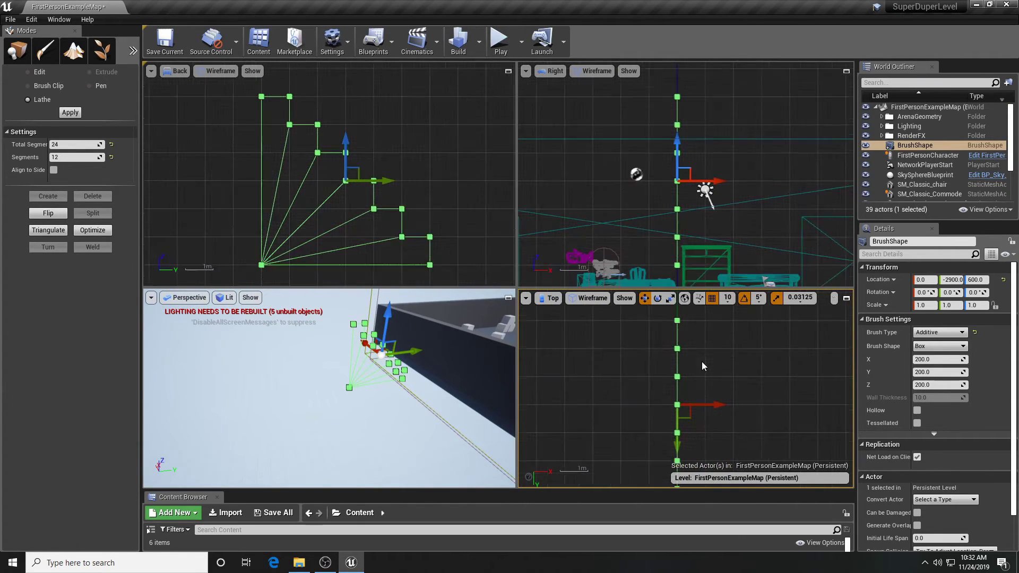
{"action": "left_click", "coordinate": [846, 298]}
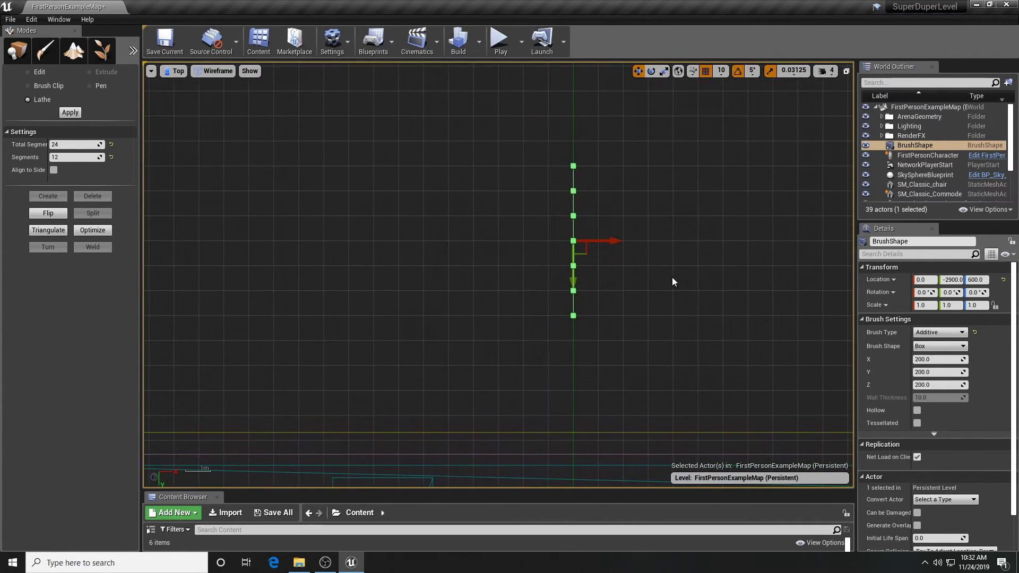
{"action": "scroll", "coordinate": [678, 286], "scroll_direction": "up", "scroll_amount": 2}
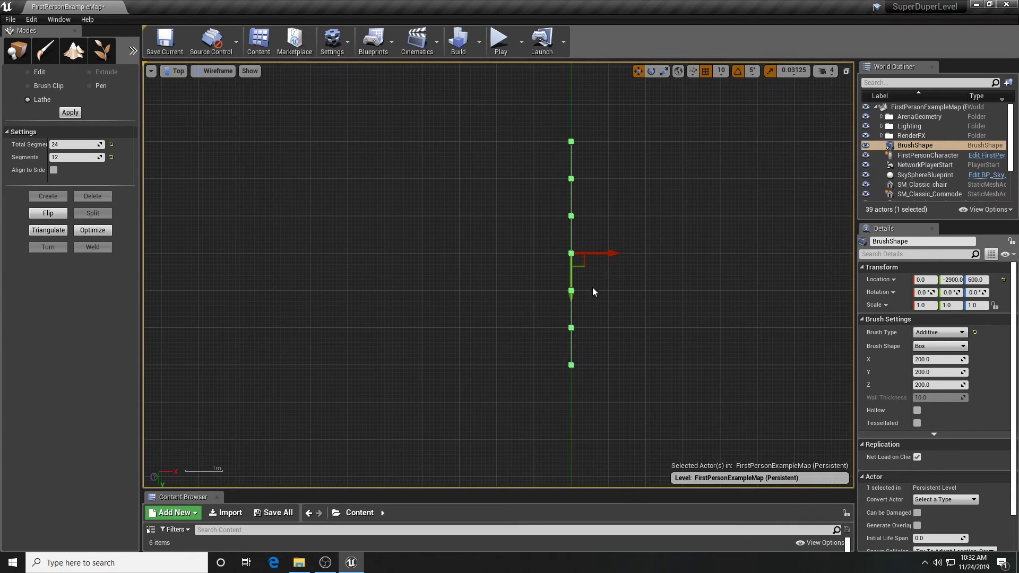
{"action": "left_click", "coordinate": [631, 321]}
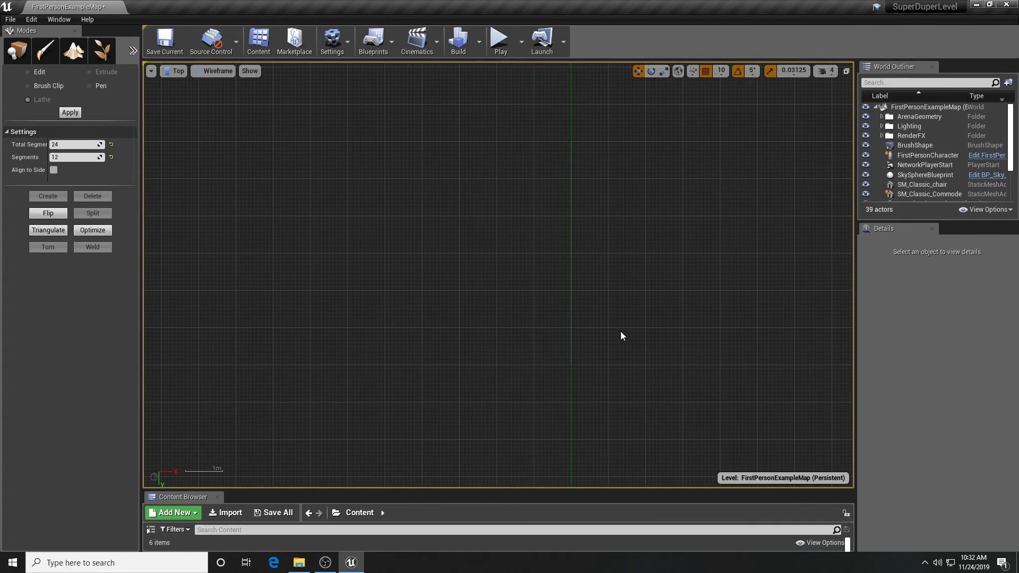
{"action": "left_click", "coordinate": [571, 324]}
{"action": "right_click_drag", "start_coordinate": [648, 318], "coordinate": [657, 243]}
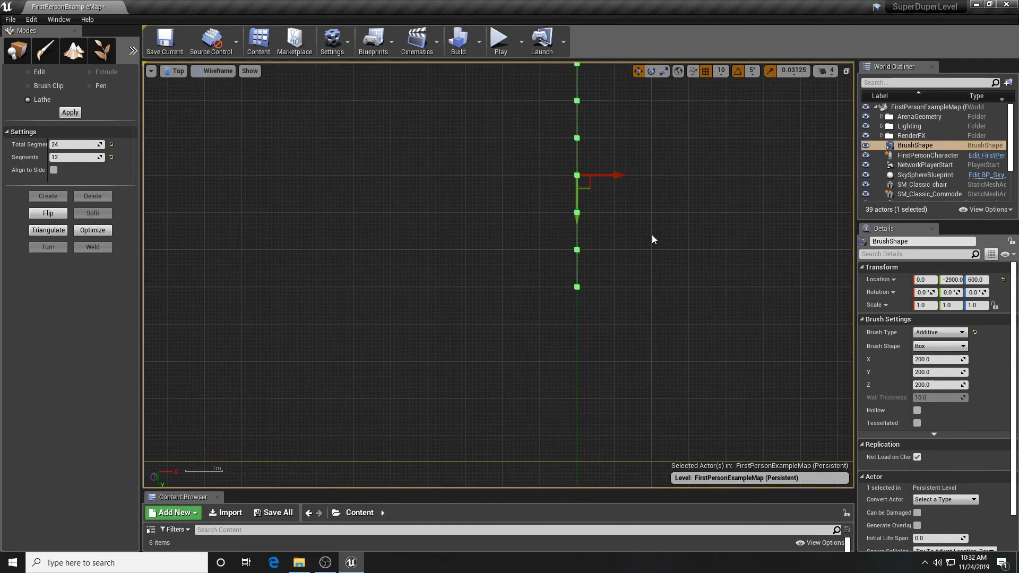
{"action": "middle_click", "coordinate": [576, 397]}
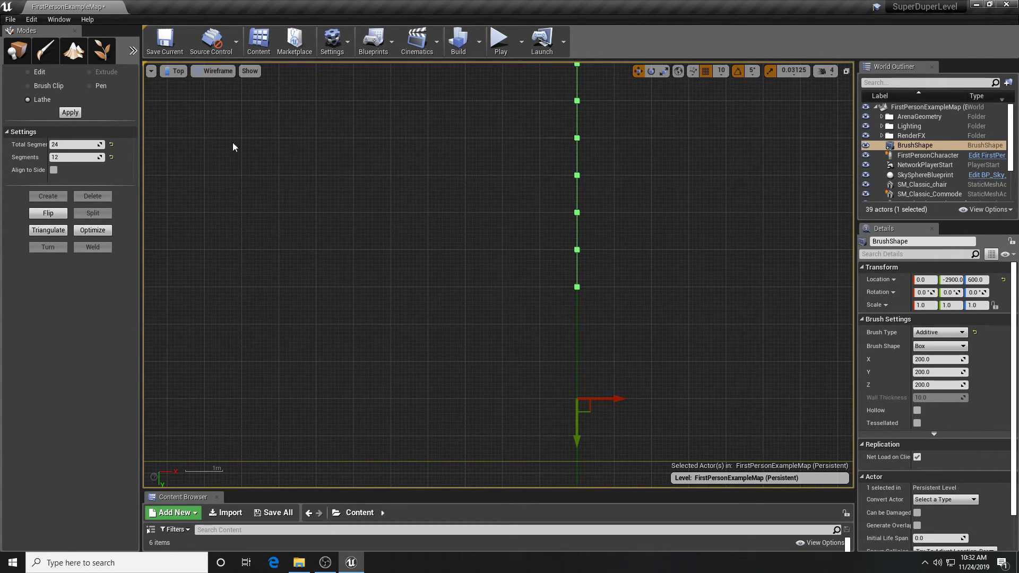
Lathe the stair shape around the pivot into a half-ring stepped brush
{"action": "left_click", "coordinate": [75, 112]}
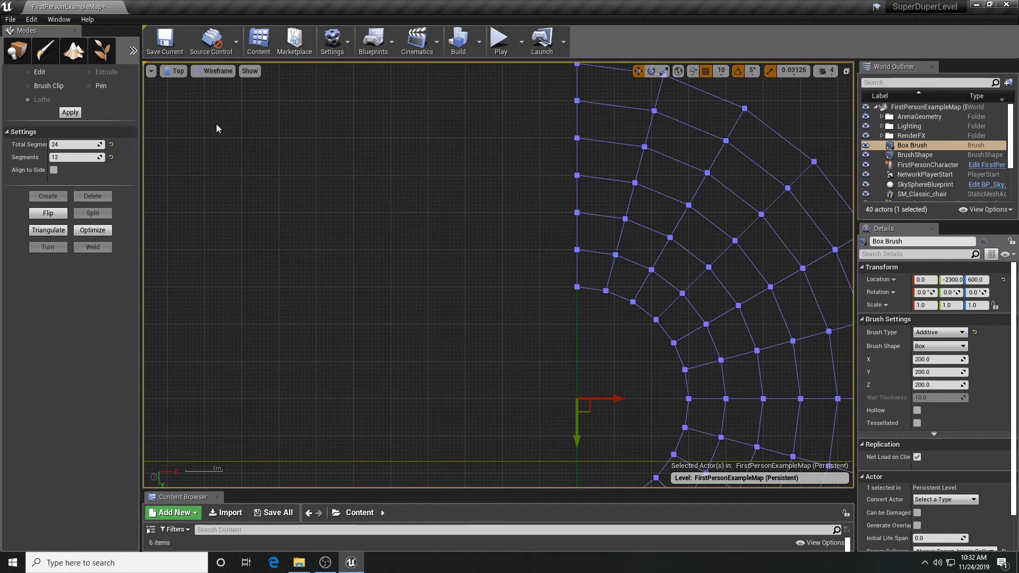
{"action": "left_click", "coordinate": [846, 72]}
{"action": "mouse_move", "coordinate": [329, 389]}
{"action": "right_mouse_down"}
{"action": "mouse_move", "coordinate": [271, 388]}
{"action": "mouse_move", "coordinate": [319, 392]}
{"action": "right_mouse_up"}
{"action": "right_click_drag", "start_coordinate": [382, 355], "coordinate": [451, 360]}
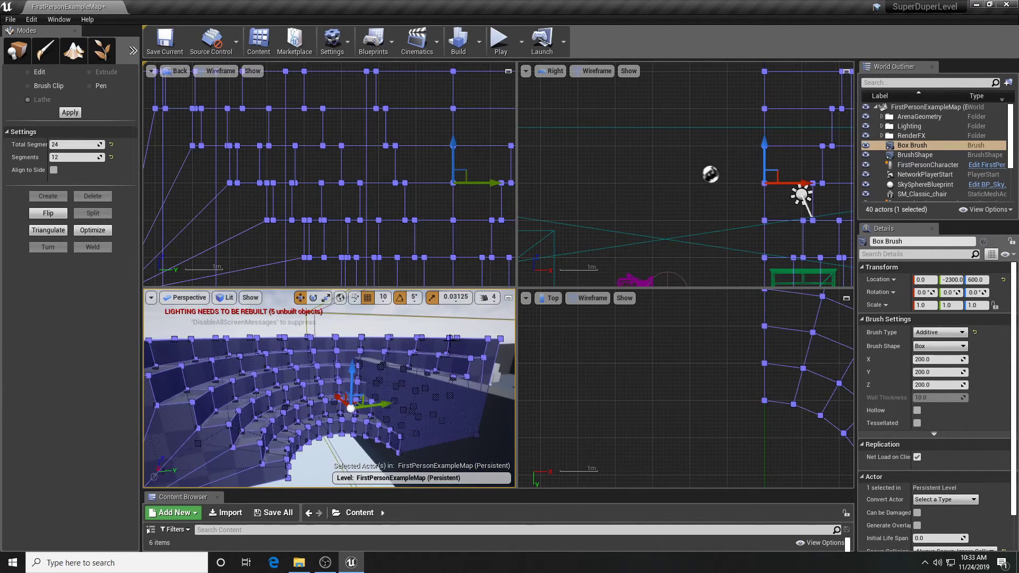
Move the lathed brush along Y to Location -2840 in the Perspective view
{"action": "left_click", "coordinate": [508, 298]}
{"action": "mouse_move", "coordinate": [502, 336]}
{"action": "left_mouse_down"}
{"action": "mouse_move", "coordinate": [532, 331]}
{"action": "mouse_move", "coordinate": [227, 396]}
{"action": "left_mouse_up"}
{"action": "mouse_move", "coordinate": [227, 395]}
{"action": "right_mouse_down"}
{"action": "mouse_move", "coordinate": [159, 402]}
{"action": "mouse_move", "coordinate": [212, 390]}
{"action": "mouse_move", "coordinate": [196, 397]}
{"action": "mouse_move", "coordinate": [287, 399]}
{"action": "right_mouse_up"}
{"action": "key", "text": "f"}
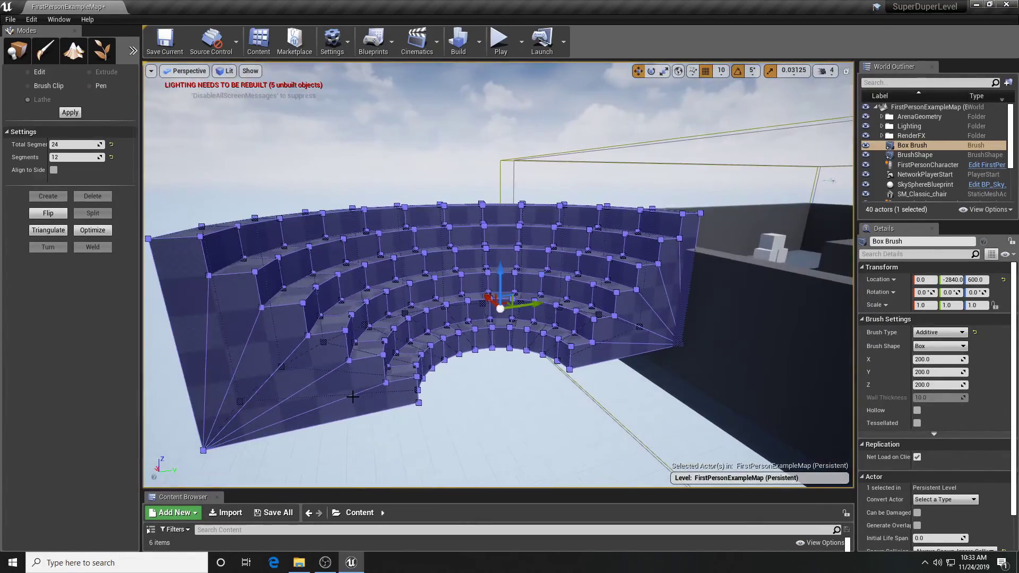
{"action": "right_click_drag", "start_coordinate": [389, 396], "coordinate": [403, 396]}
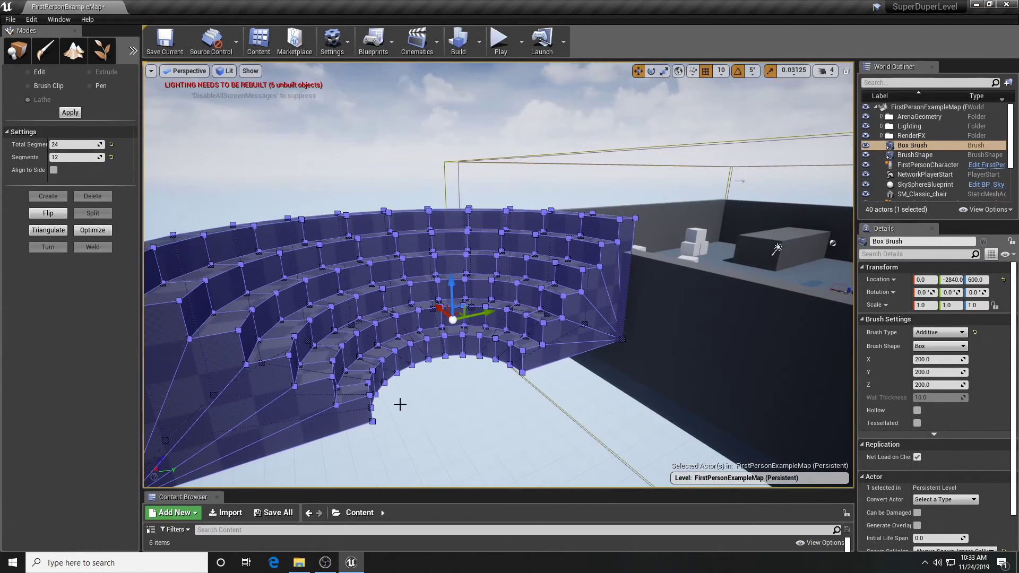
Reduce the brush's Z scale to 0.59375, then deselect it
{"action": "left_click_drag", "start_coordinate": [452, 283], "coordinate": [451, 318]}
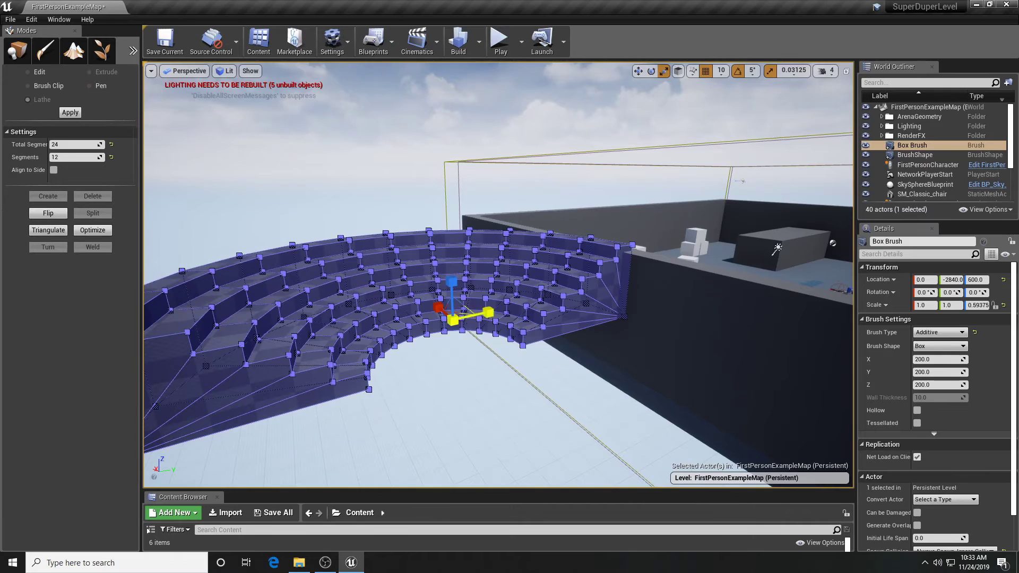
{"action": "right_click_drag", "start_coordinate": [467, 317], "coordinate": [425, 302]}
{"action": "right_click_drag", "start_coordinate": [552, 426], "coordinate": [583, 425]}
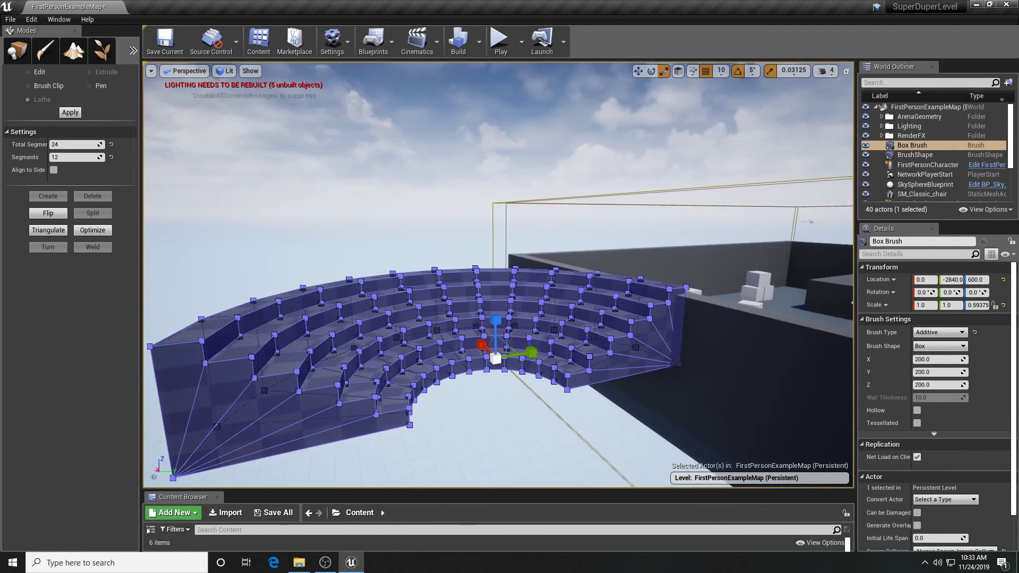
{"action": "left_click", "coordinate": [552, 425]}
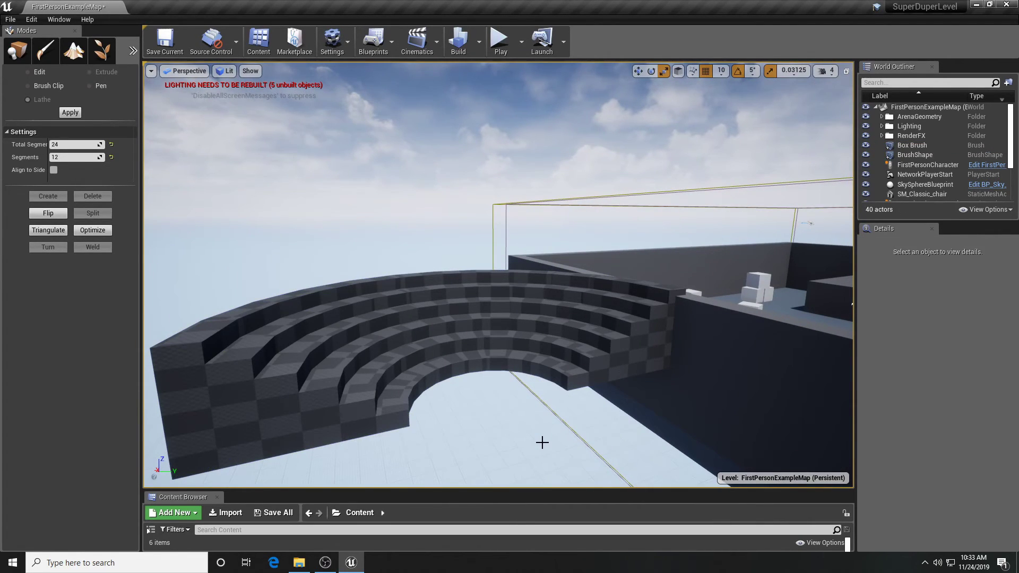
Undo the Z scale and the lathe, restoring the flat stair shape with the move gizmo
{"action": "key", "text": "ctrl+z"}
{"action": "key", "text": "ctrl+z"}
{"action": "key", "text": "ctrl+z"}
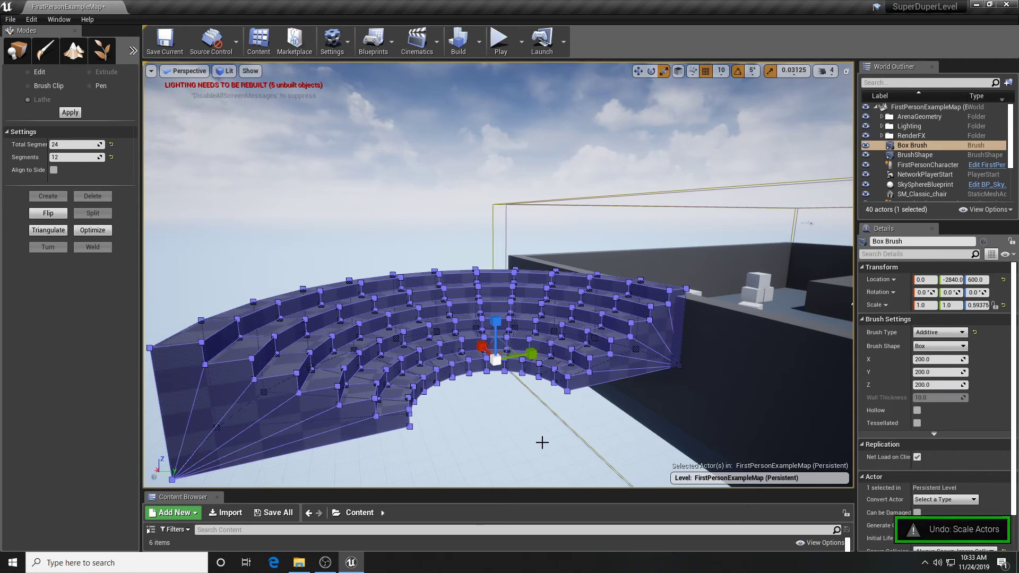
{"action": "key", "text": "ctrl+z"}
{"action": "key", "text": "ctrl+z"}
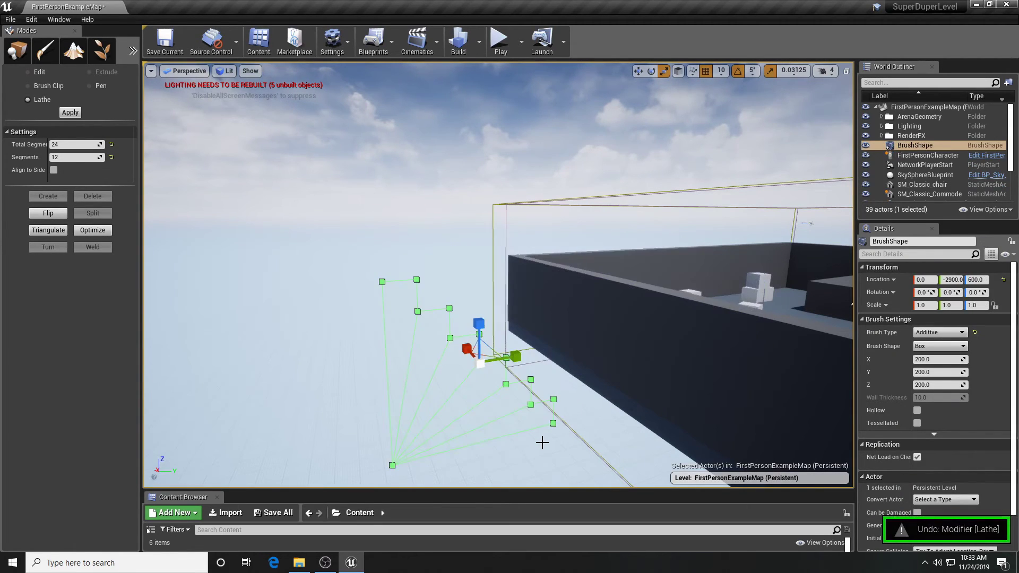
{"action": "key", "text": "w"}
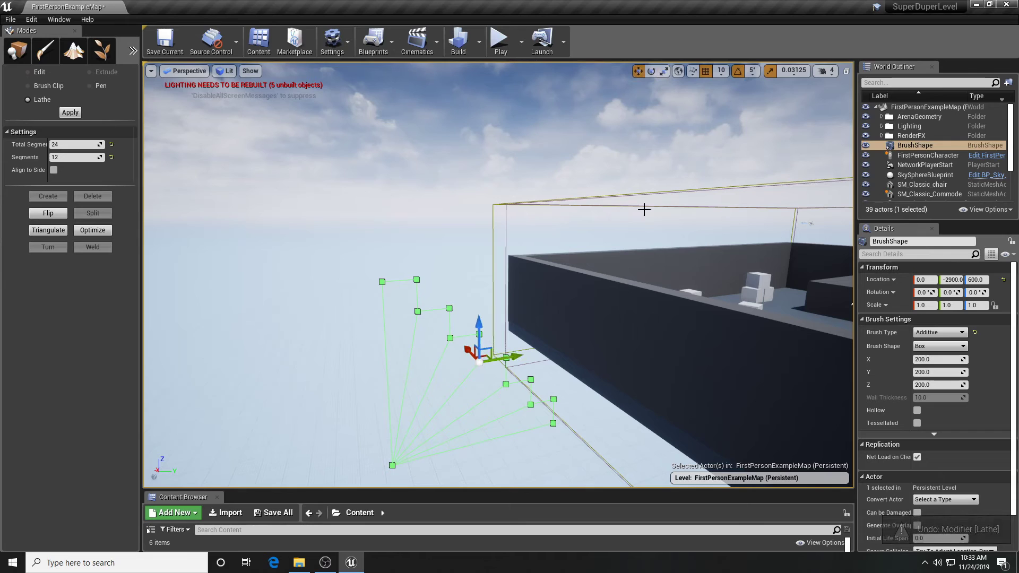
Move the pivot farther below the stair points in Top view and set Lathe Segments to 24
{"action": "left_click", "coordinate": [847, 71]}
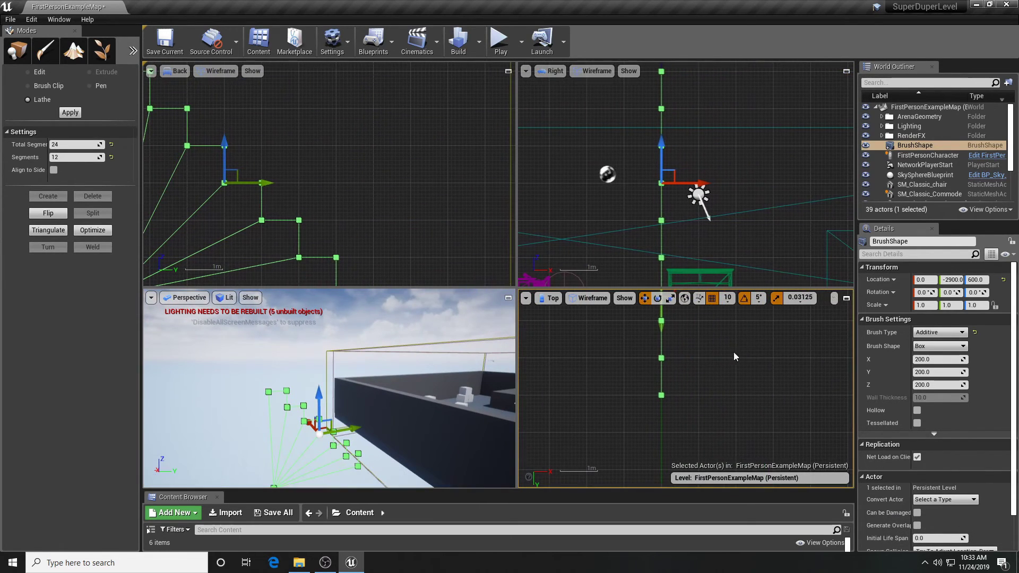
{"action": "left_click", "coordinate": [845, 298]}
{"action": "scroll", "coordinate": [668, 303], "scroll_direction": "down", "scroll_amount": 3}
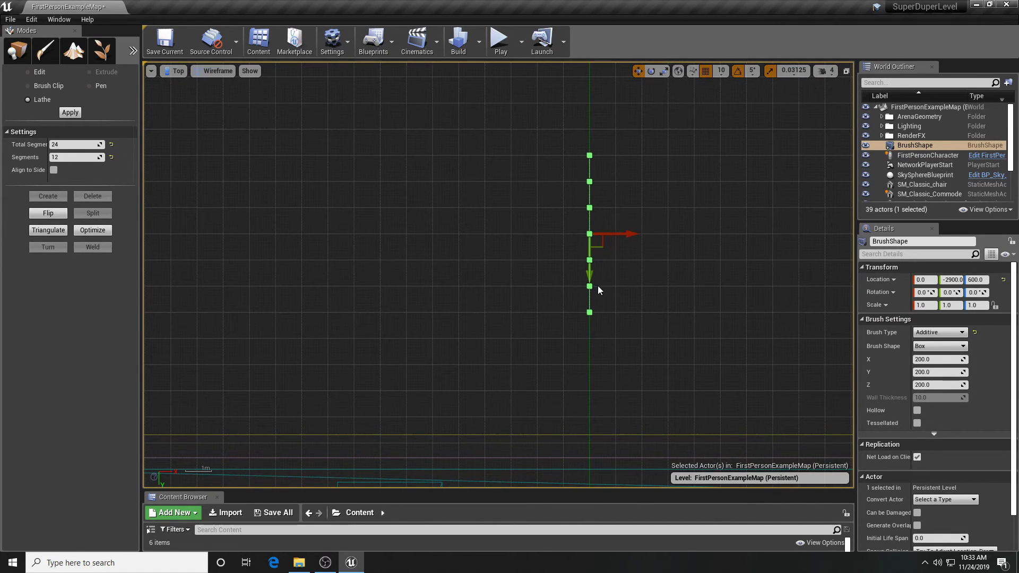
{"action": "middle_click", "coordinate": [588, 391]}
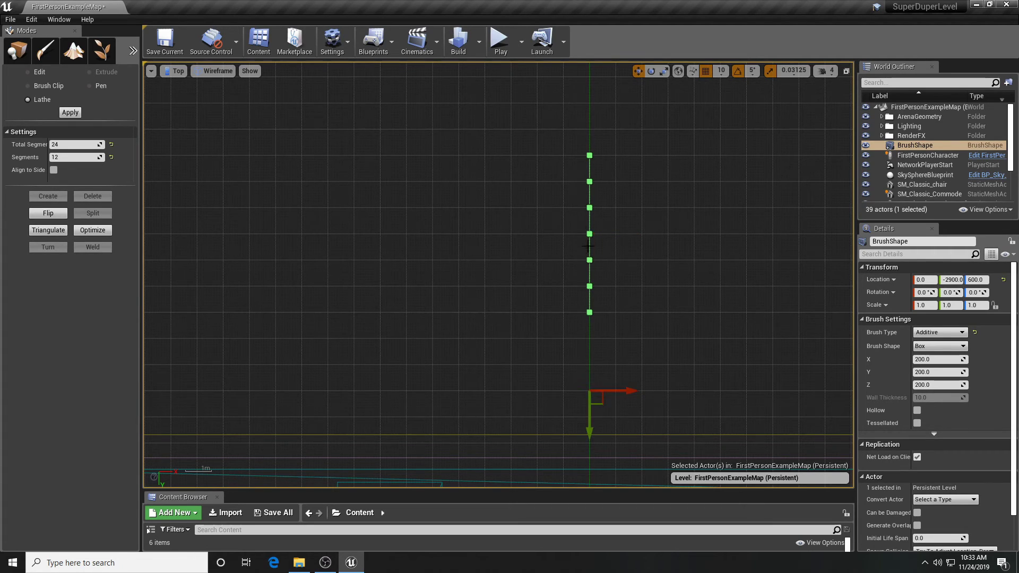
{"action": "left_click", "coordinate": [56, 157]}
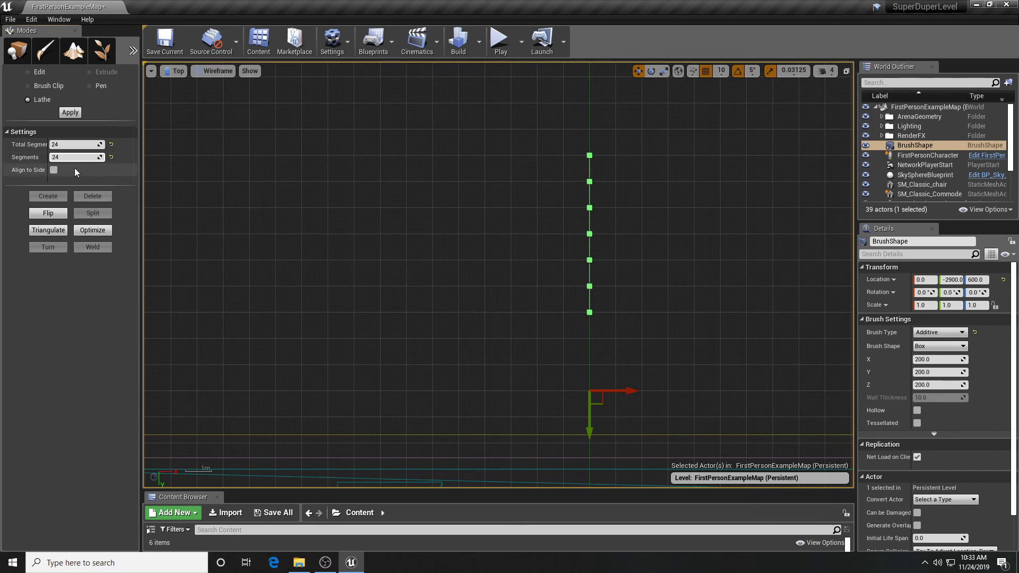
Lathe the stair shape into a full 360-degree ring of stepped tiers
{"action": "left_click", "coordinate": [72, 115]}
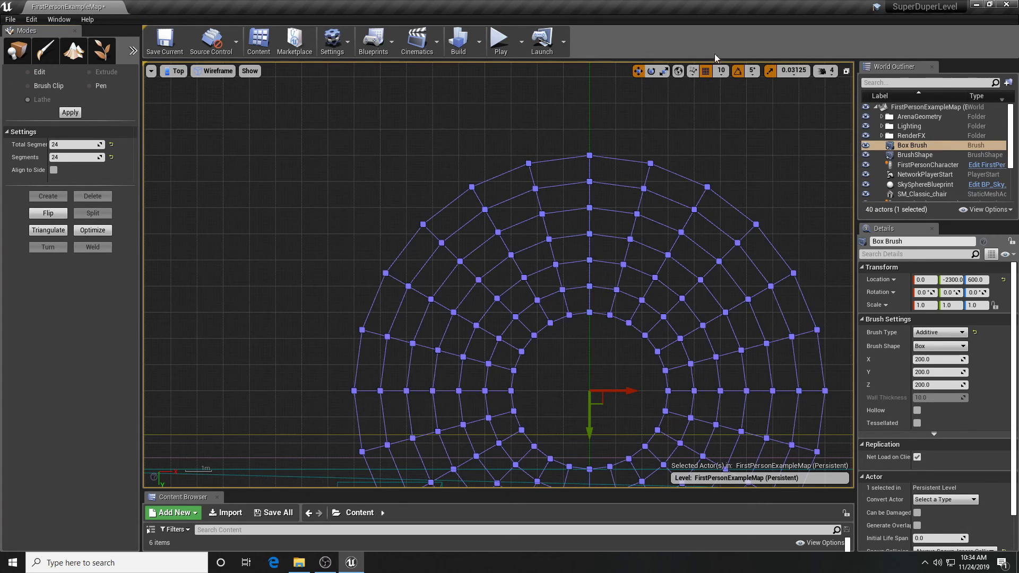
{"action": "left_click", "coordinate": [846, 71]}
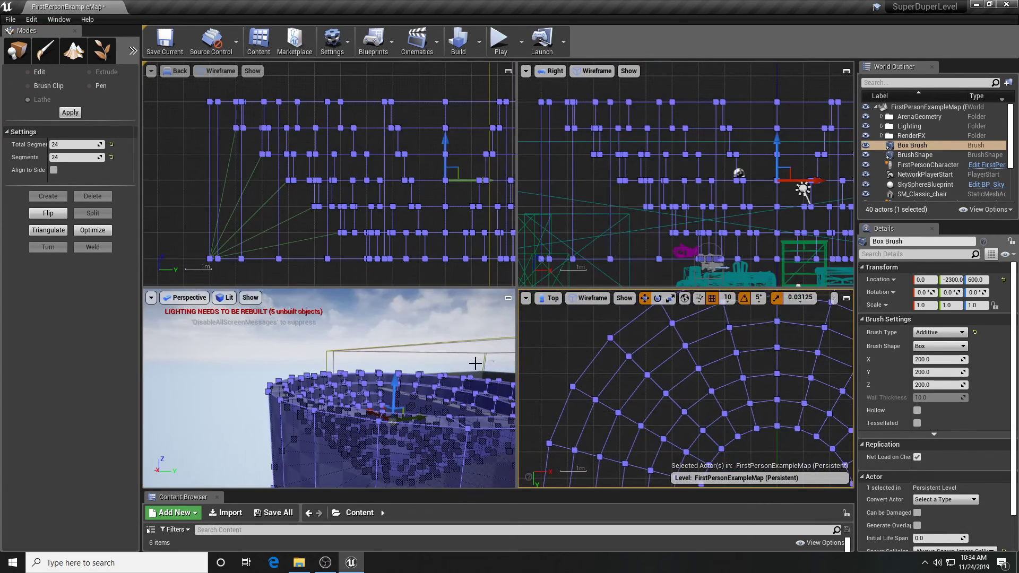
{"action": "left_click", "coordinate": [507, 298]}
{"action": "right_click_drag", "start_coordinate": [630, 284], "coordinate": [478, 287]}
{"action": "key", "text": "s"}
Move the ring along Y to Location -3550 beside the arena
{"action": "left_click_drag", "start_coordinate": [614, 288], "coordinate": [364, 291]}
{"action": "key", "text": "f"}
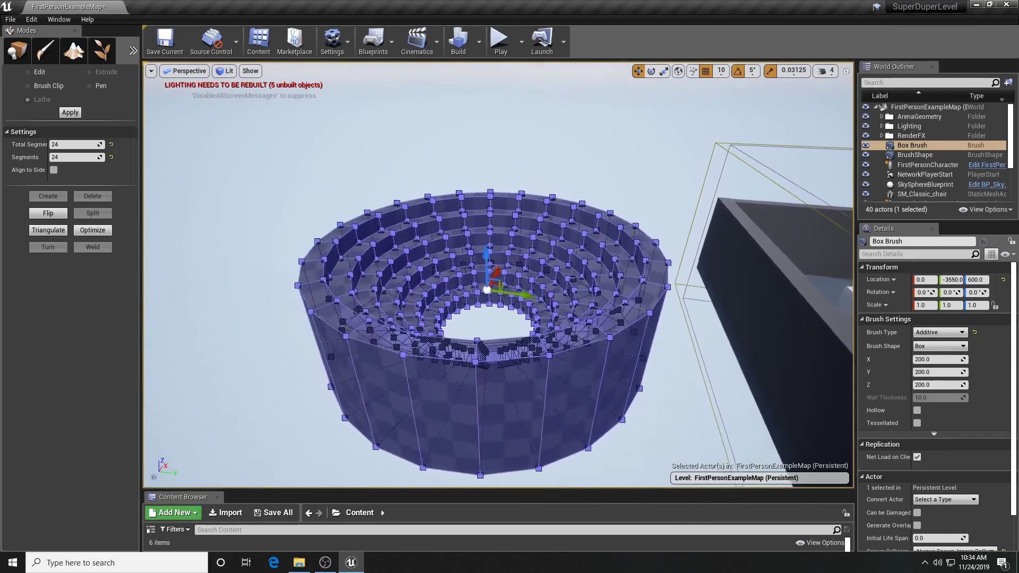
{"action": "mouse_move", "coordinate": [431, 323]}
{"action": "right_mouse_down"}
{"action": "mouse_move", "coordinate": [504, 325]}
{"action": "mouse_move", "coordinate": [502, 339]}
{"action": "mouse_move", "coordinate": [589, 348]}
{"action": "mouse_move", "coordinate": [504, 355]}
{"action": "mouse_move", "coordinate": [499, 403]}
{"action": "mouse_move", "coordinate": [583, 395]}
{"action": "right_mouse_up"}
{"action": "right_click_drag", "start_coordinate": [424, 249], "coordinate": [501, 327]}
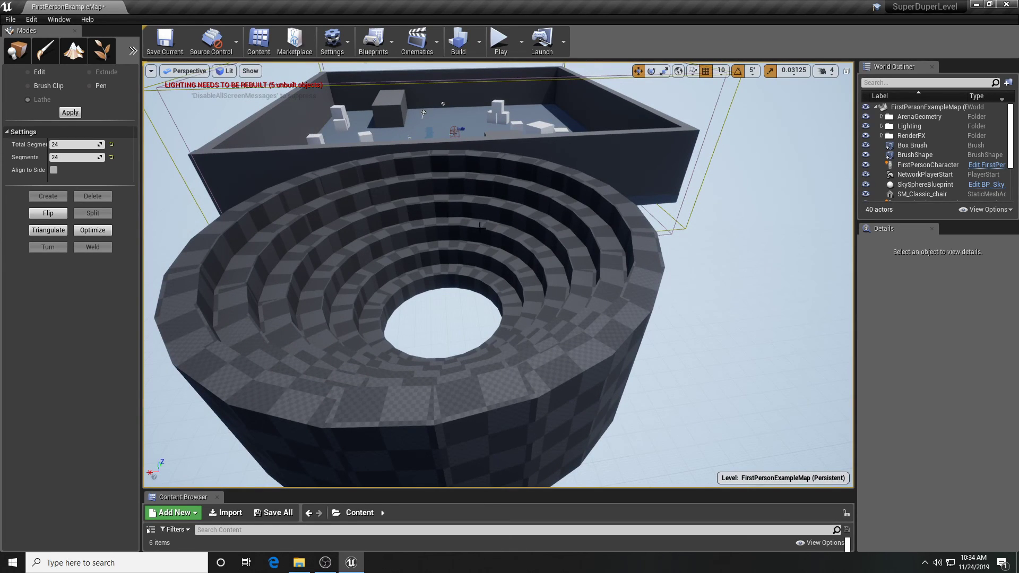
Orbit the camera around the ring to view it together with the arena
{"action": "right_click_drag", "start_coordinate": [453, 292], "coordinate": [476, 293]}
{"action": "key", "text": "d"}
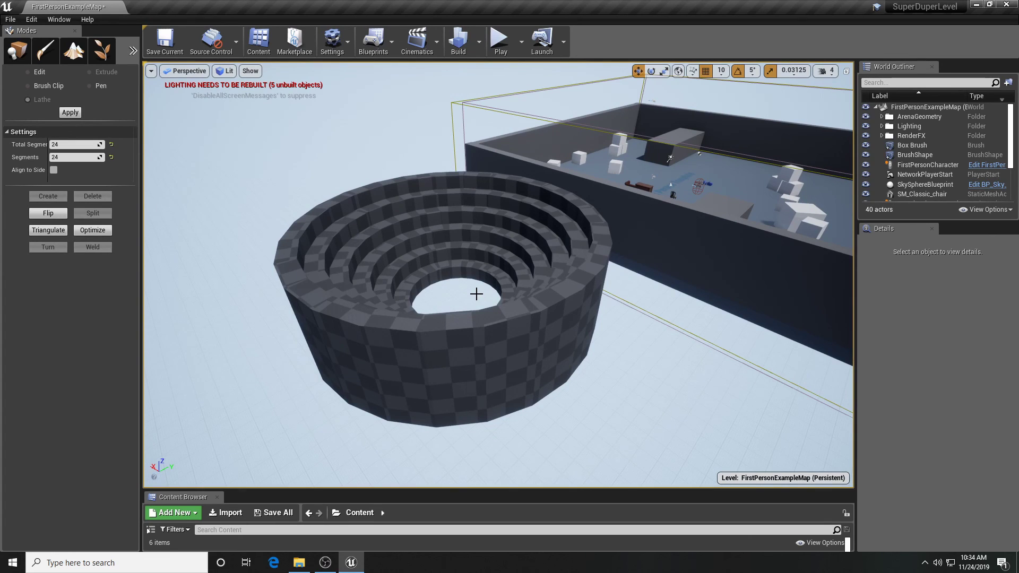
{"action": "right_click_drag", "start_coordinate": [466, 298], "coordinate": [435, 296]}
{"action": "mouse_move", "coordinate": [502, 330]}
{"action": "right_mouse_down"}
{"action": "mouse_move", "coordinate": [536, 327]}
{"action": "mouse_move", "coordinate": [502, 329]}
{"action": "right_mouse_up"}
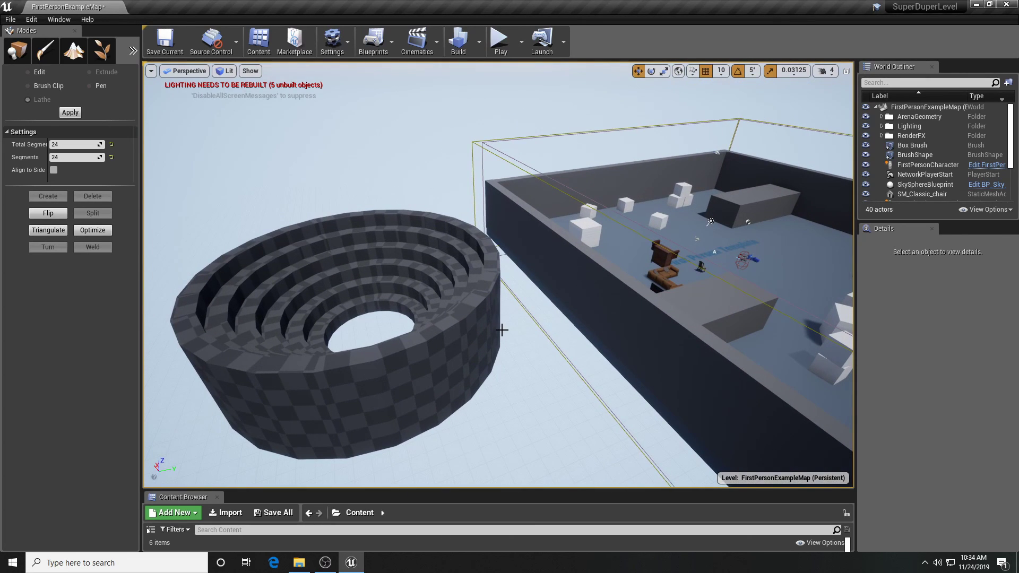